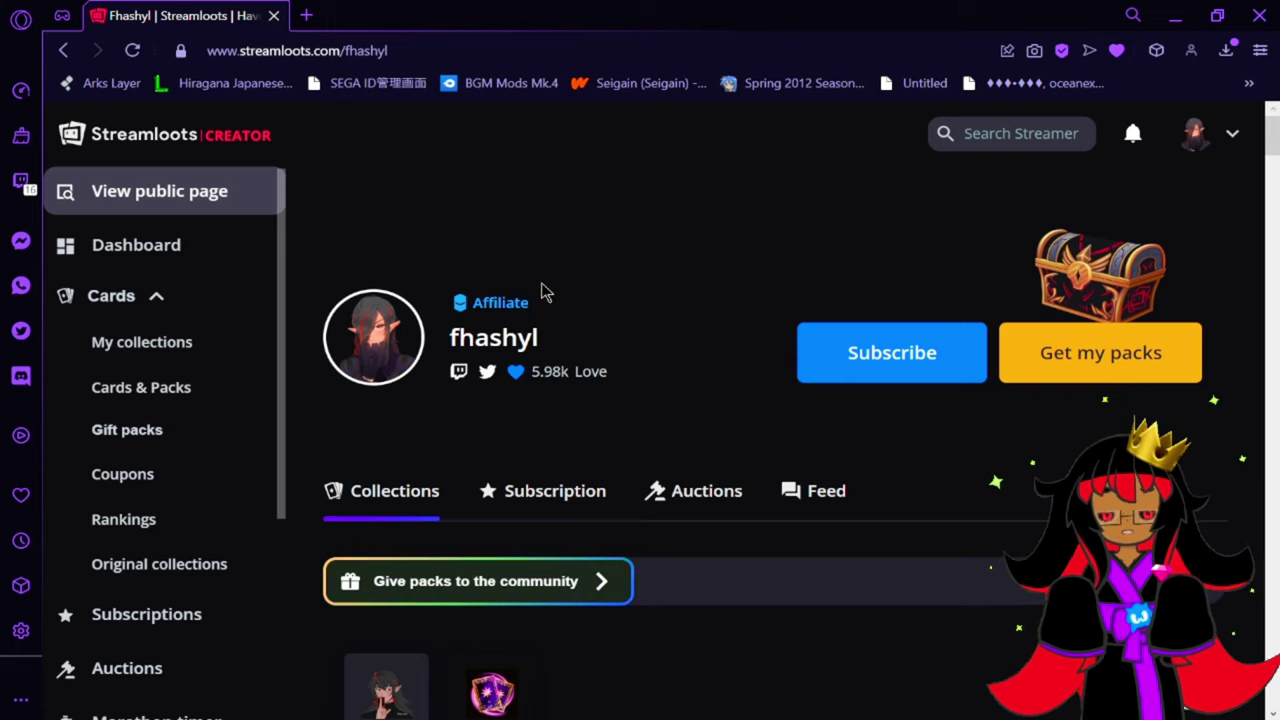
Step: Examine the public page's Chaos Pack collection, looking over its cards from the newest ones to the crown cards and beyond
scroll(541, 292, down, 2)
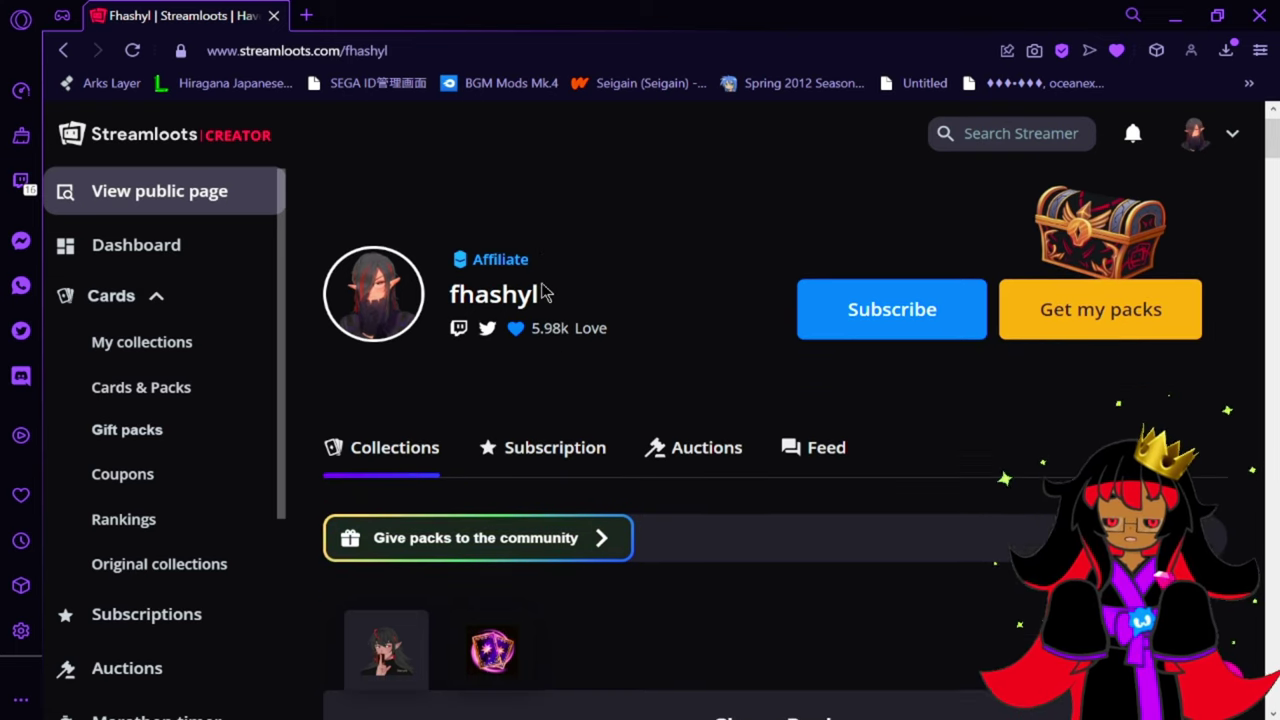
scroll(541, 292, down, 1)
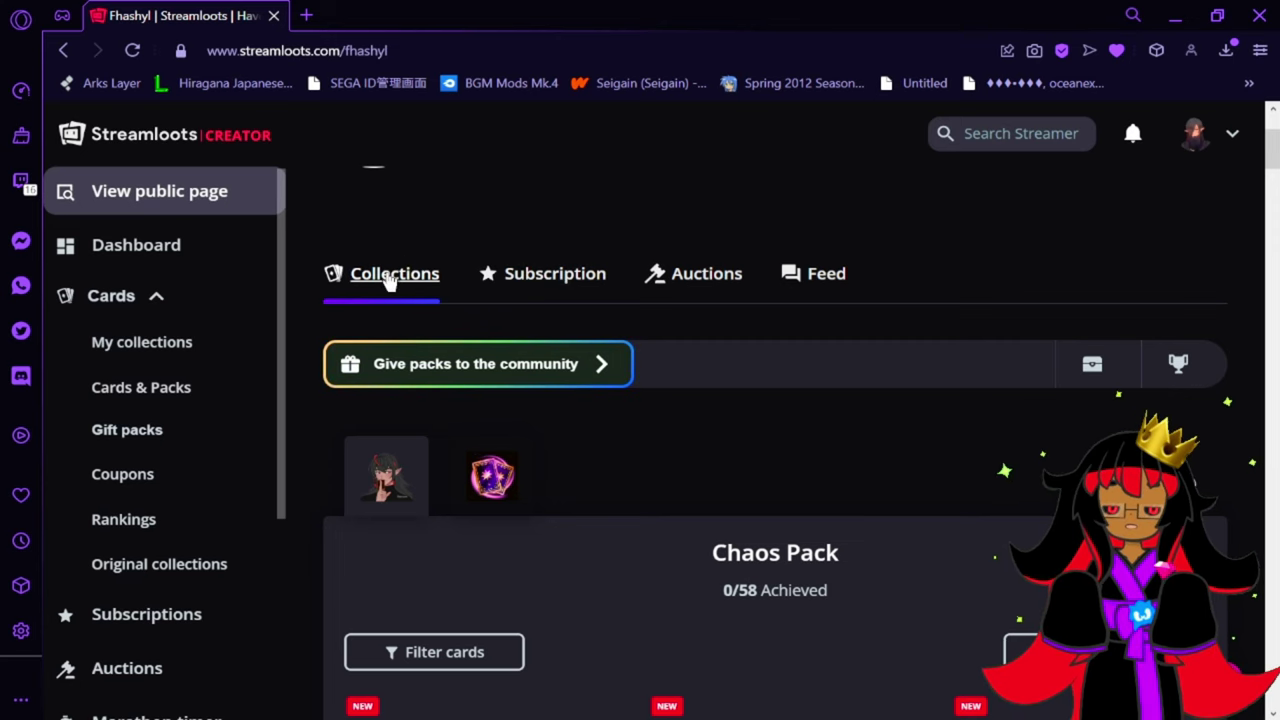
scroll(399, 363, down, 3)
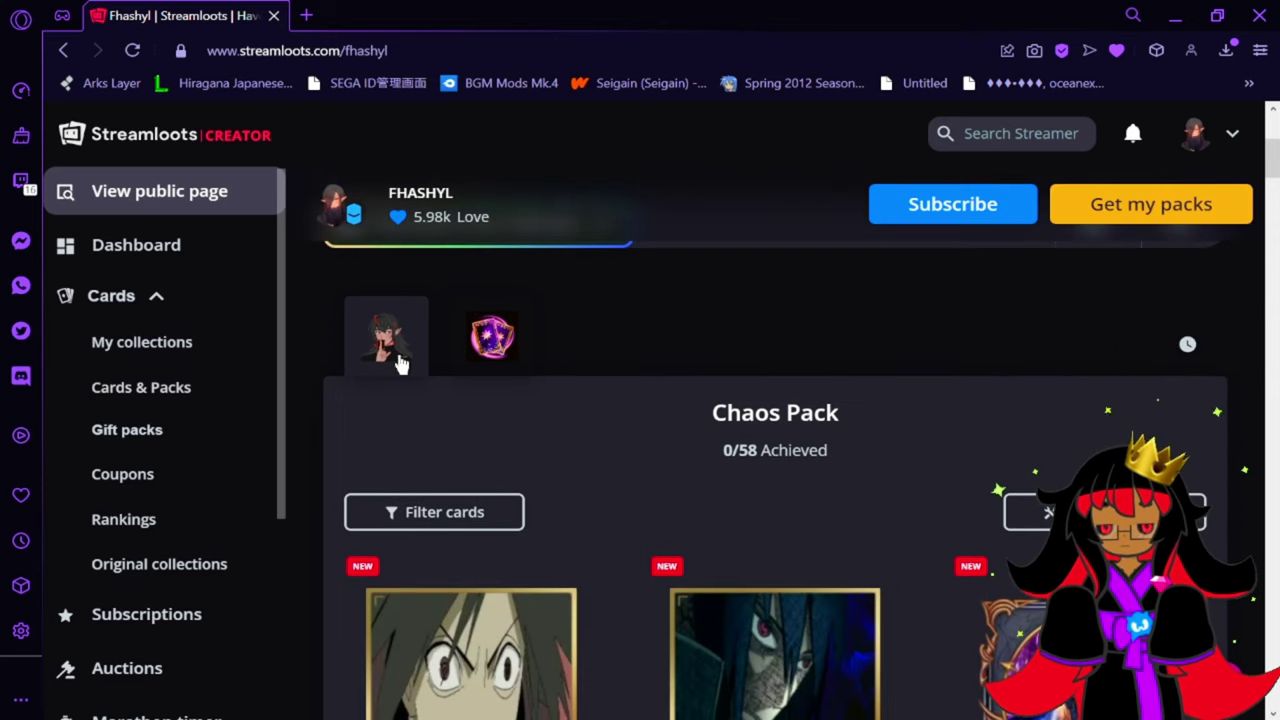
scroll(399, 363, down, 1)
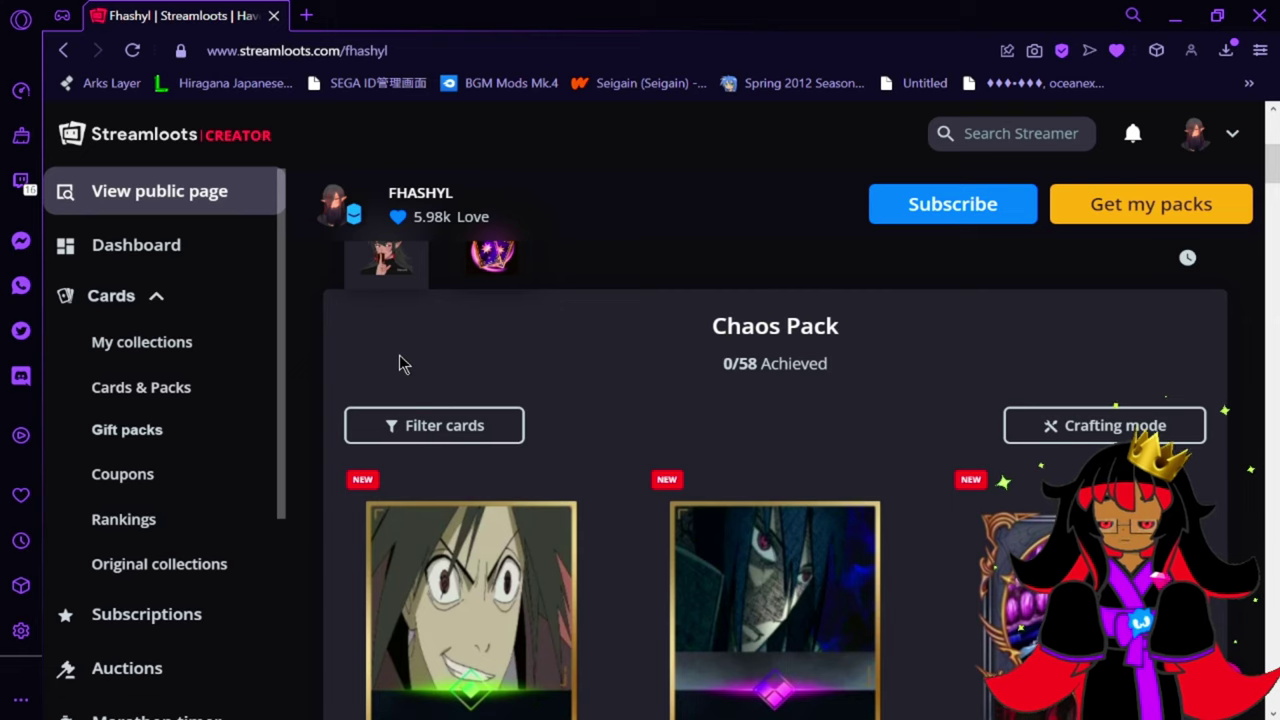
scroll(399, 363, up, 2)
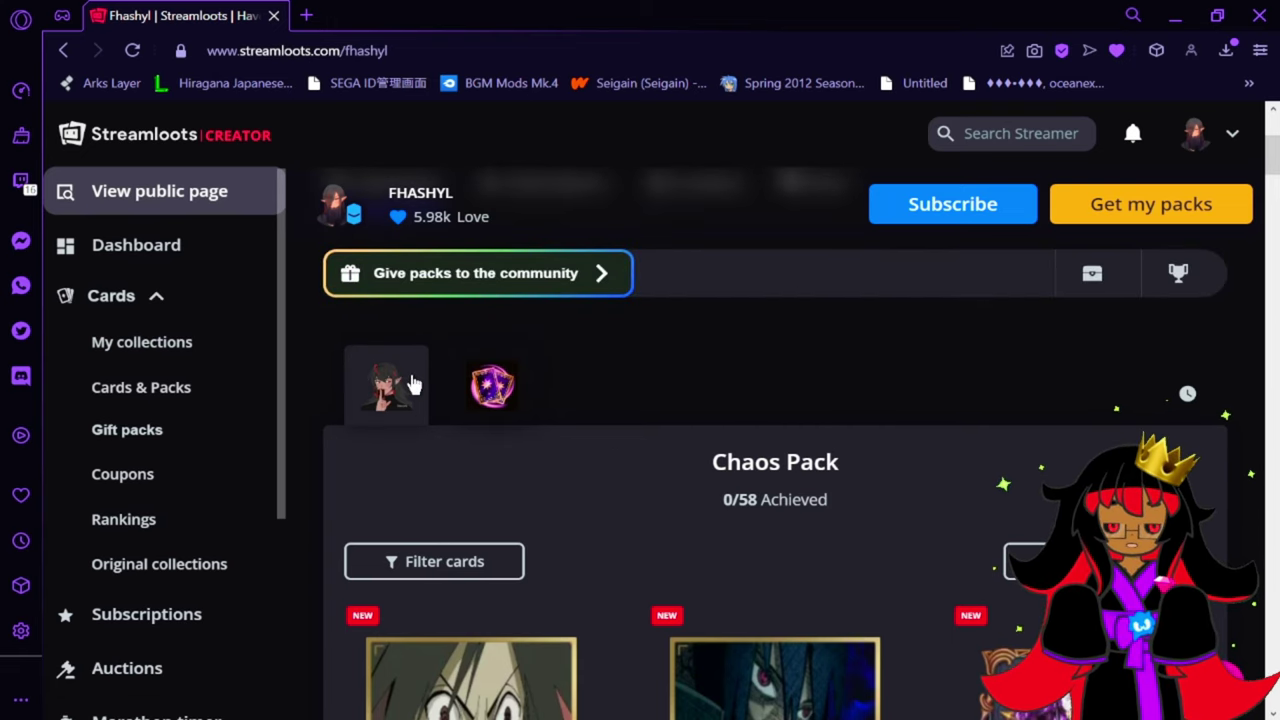
scroll(325, 365, down, 3)
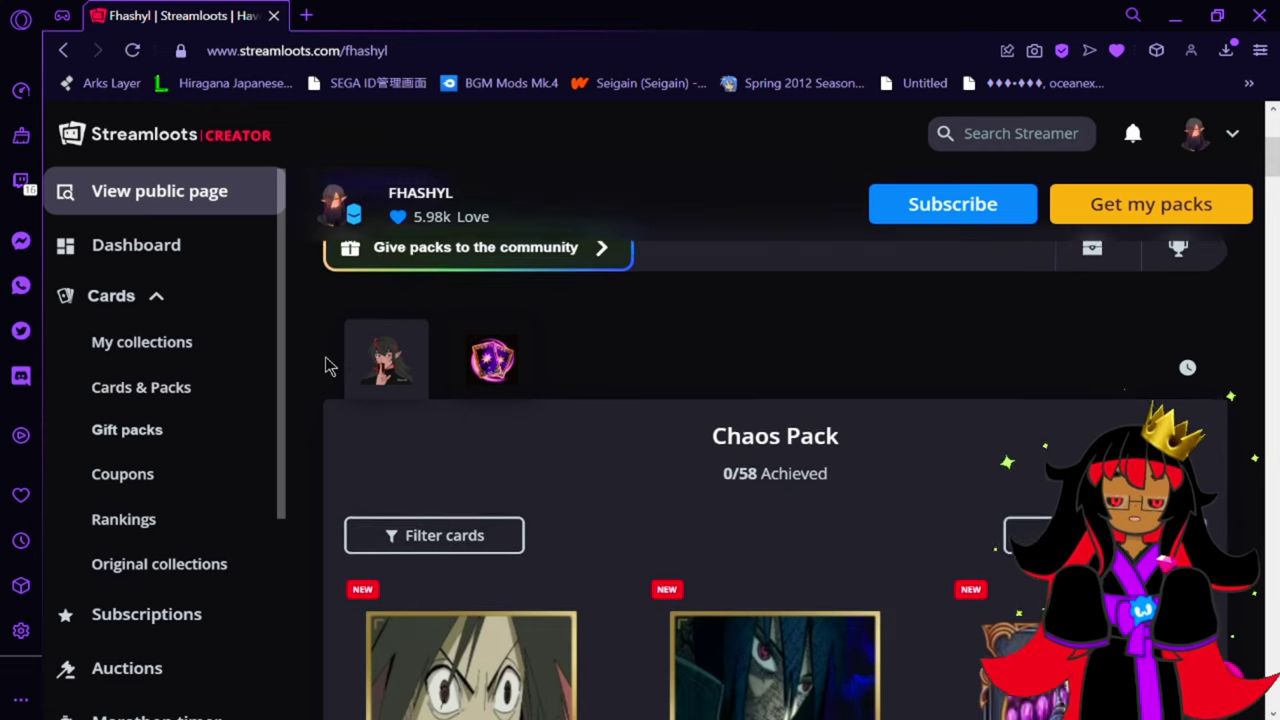
scroll(327, 366, down, 2)
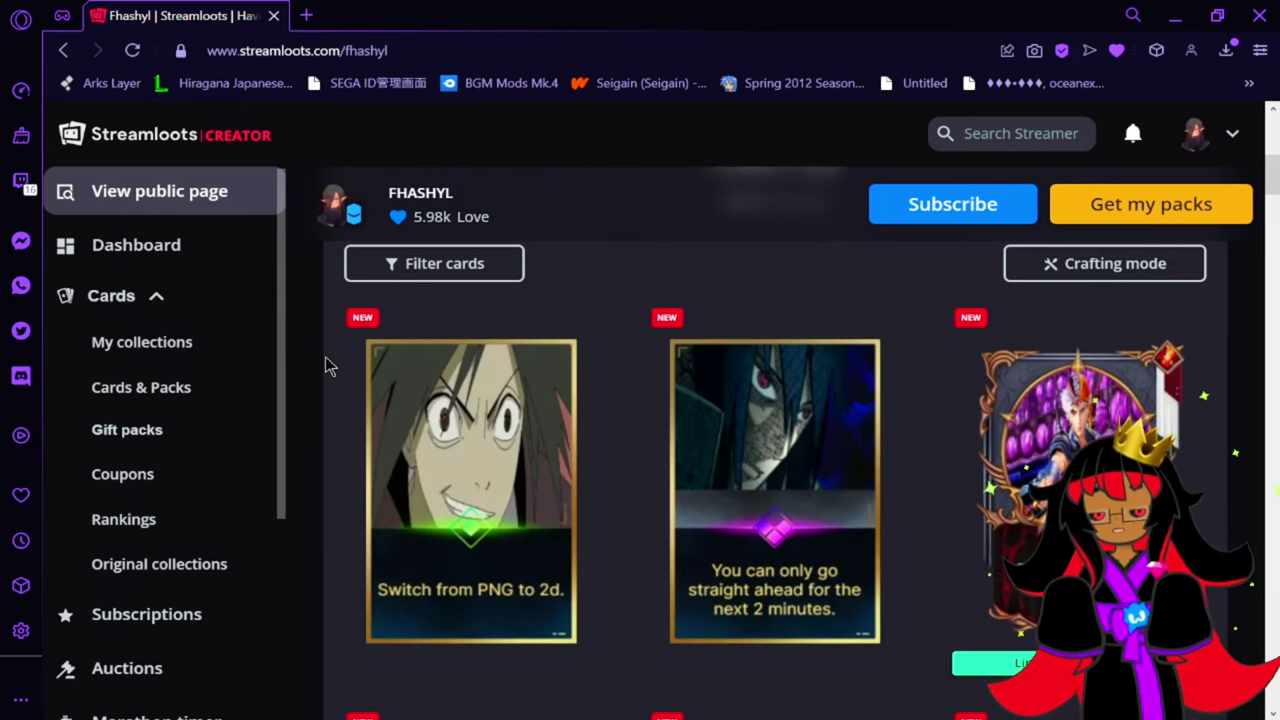
scroll(326, 360, down, 1)
scroll(325, 360, down, 1)
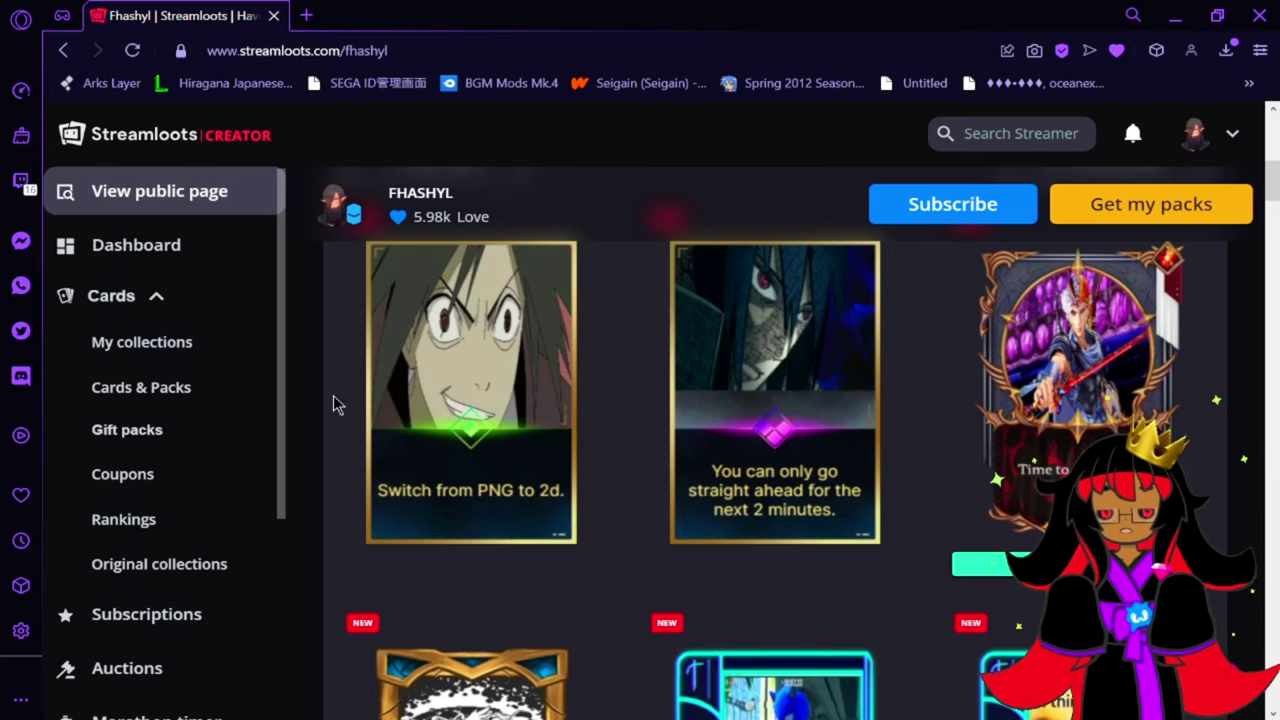
scroll(337, 403, down, 1)
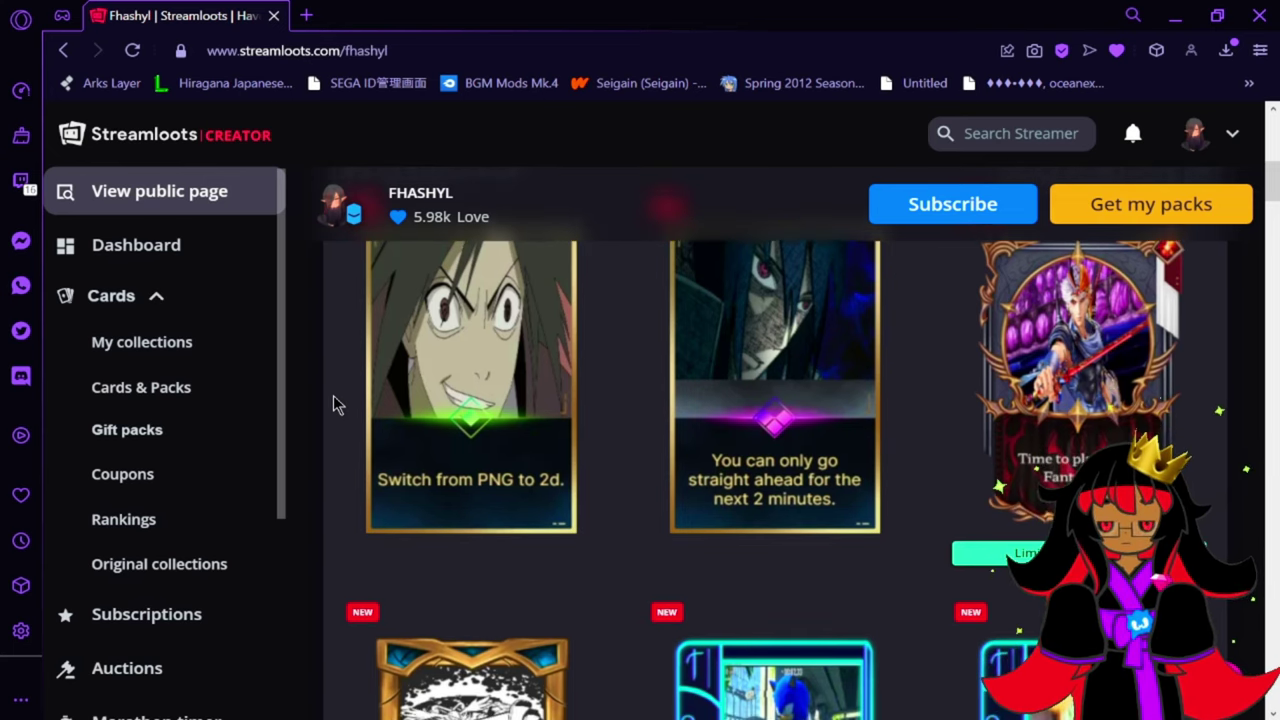
scroll(337, 403, up, 2)
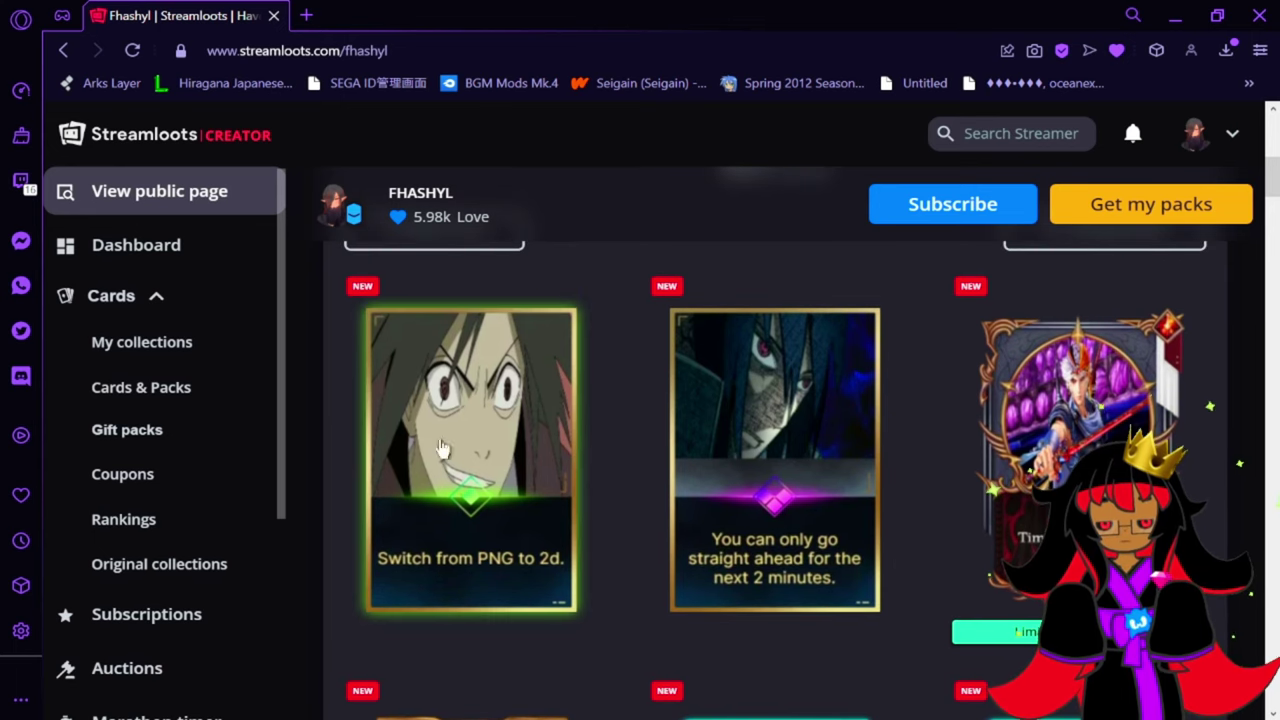
scroll(336, 485, down, 1)
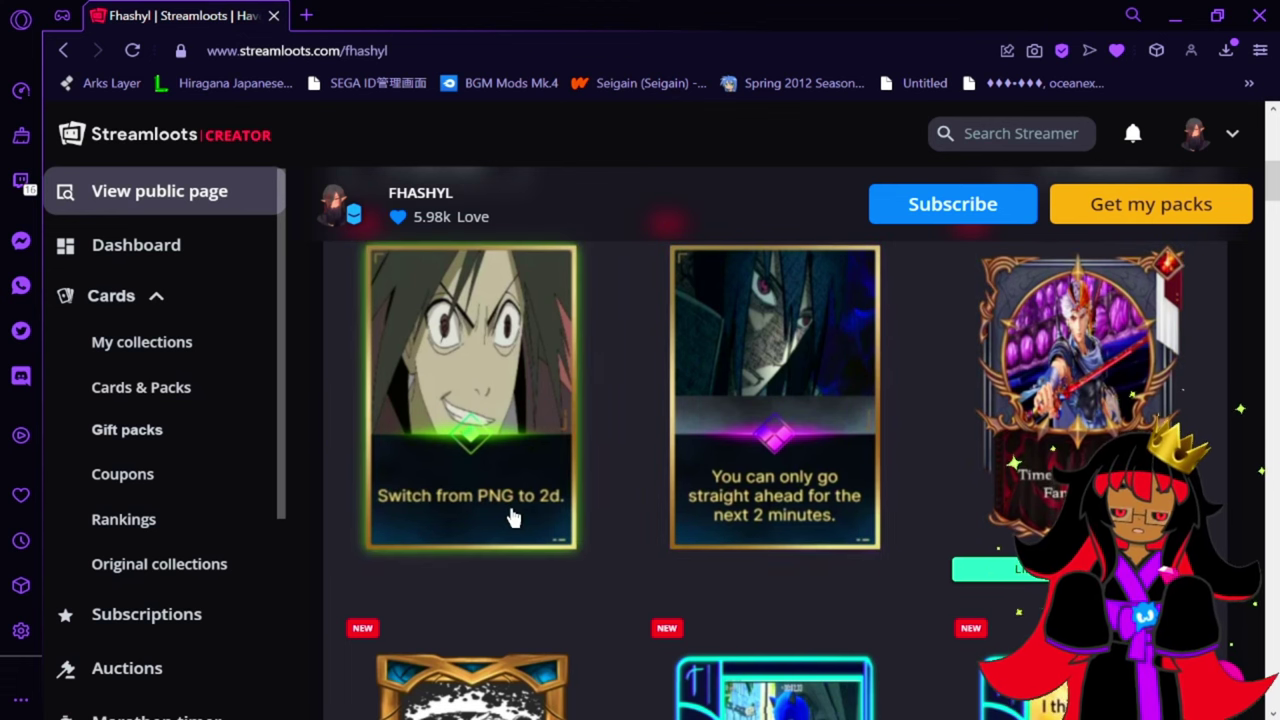
scroll(575, 547, down, 2)
scroll(640, 577, down, 3)
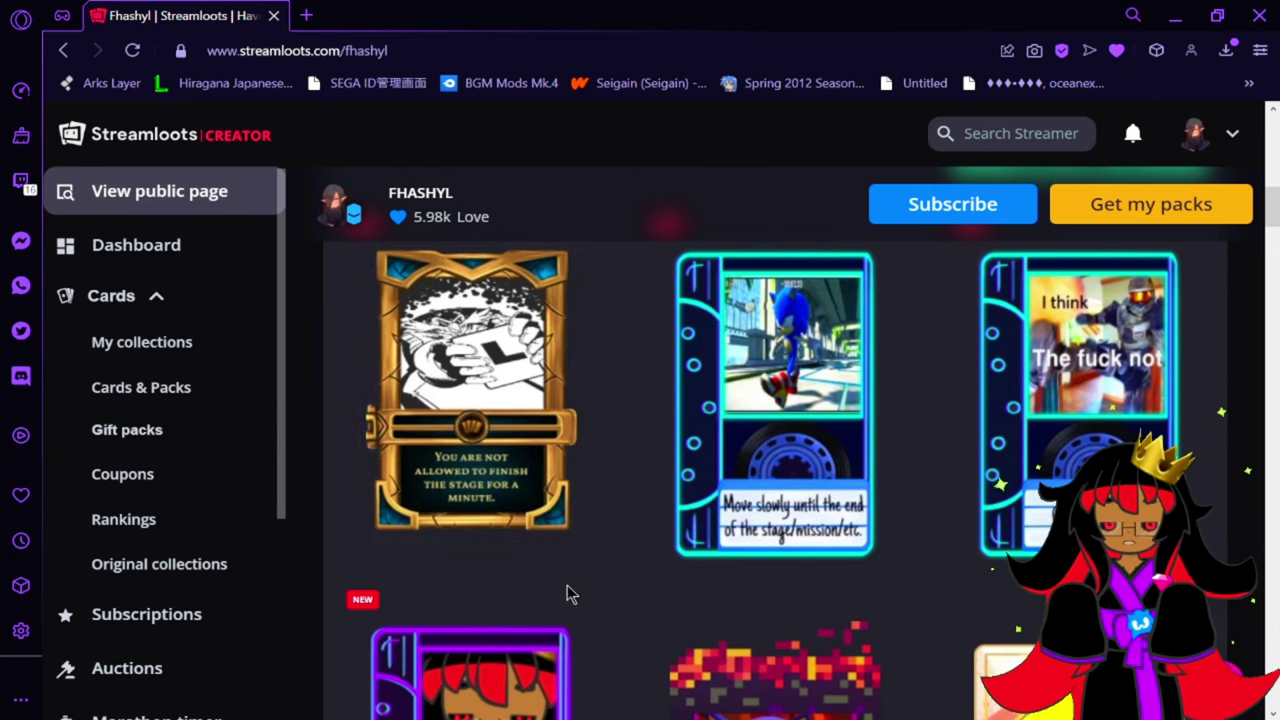
scroll(566, 593, down, 3)
scroll(566, 593, down, 3)
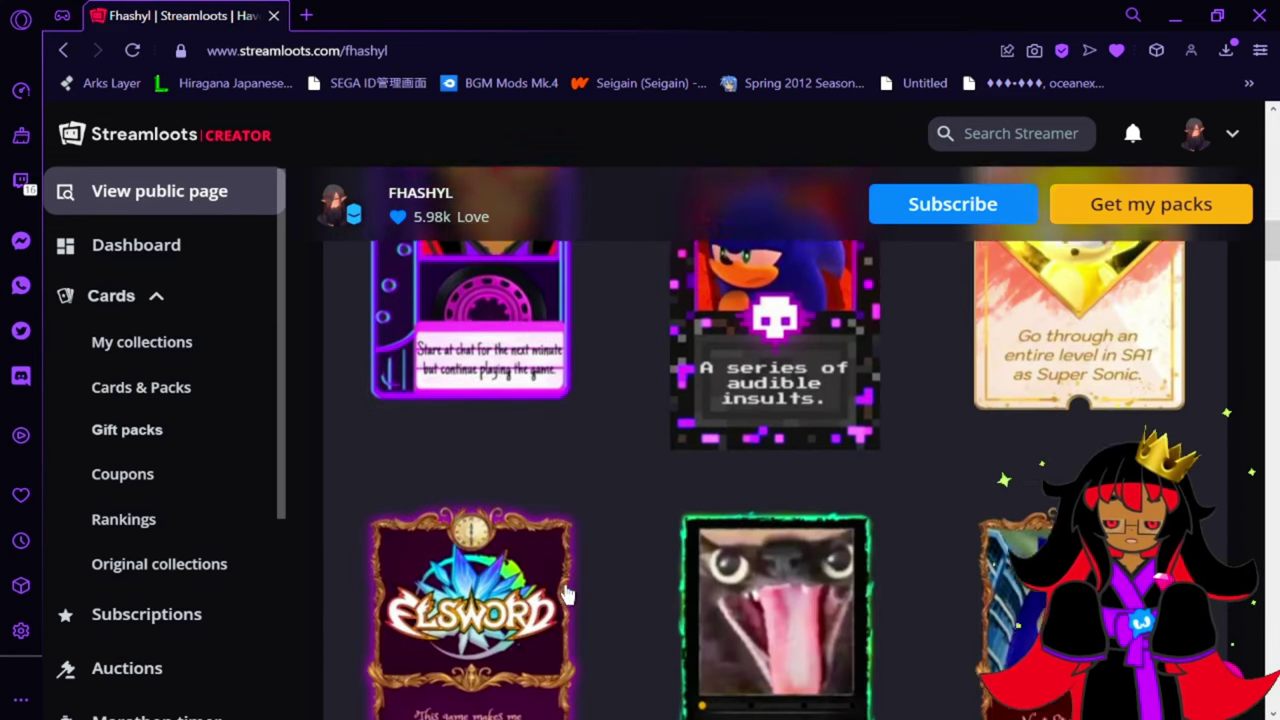
scroll(566, 593, down, 3)
scroll(566, 593, down, 6)
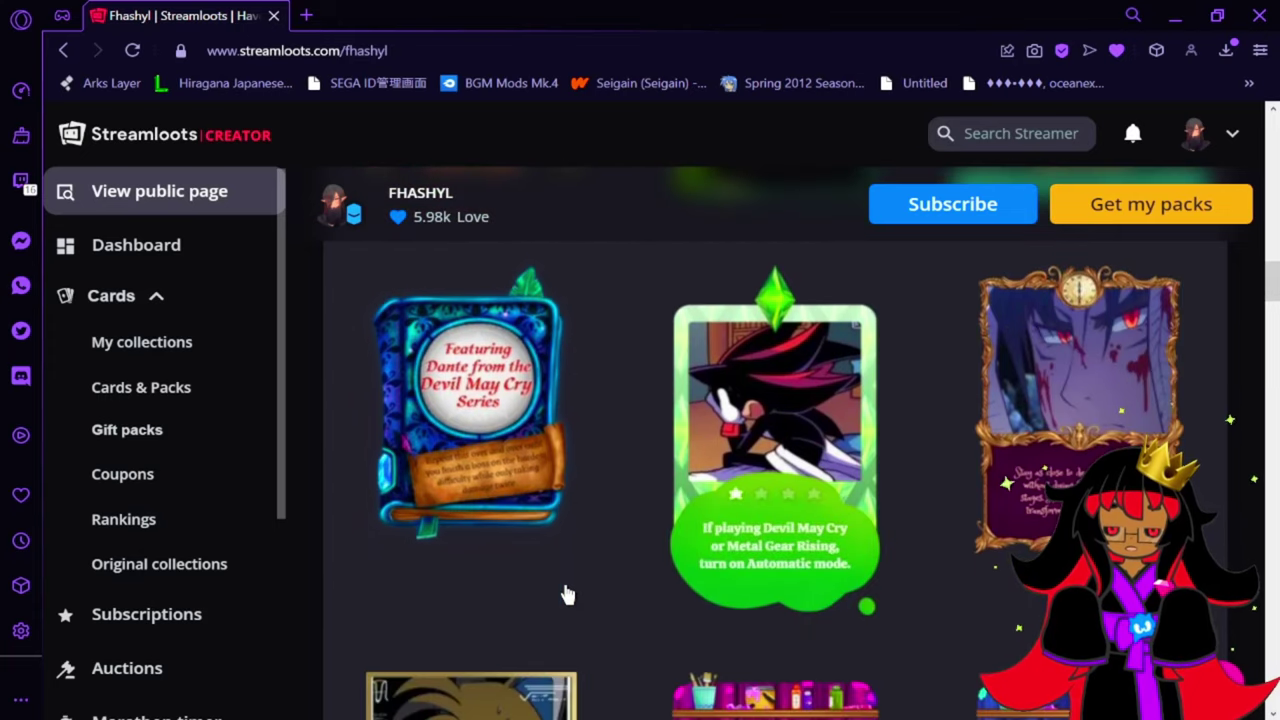
scroll(566, 593, down, 7)
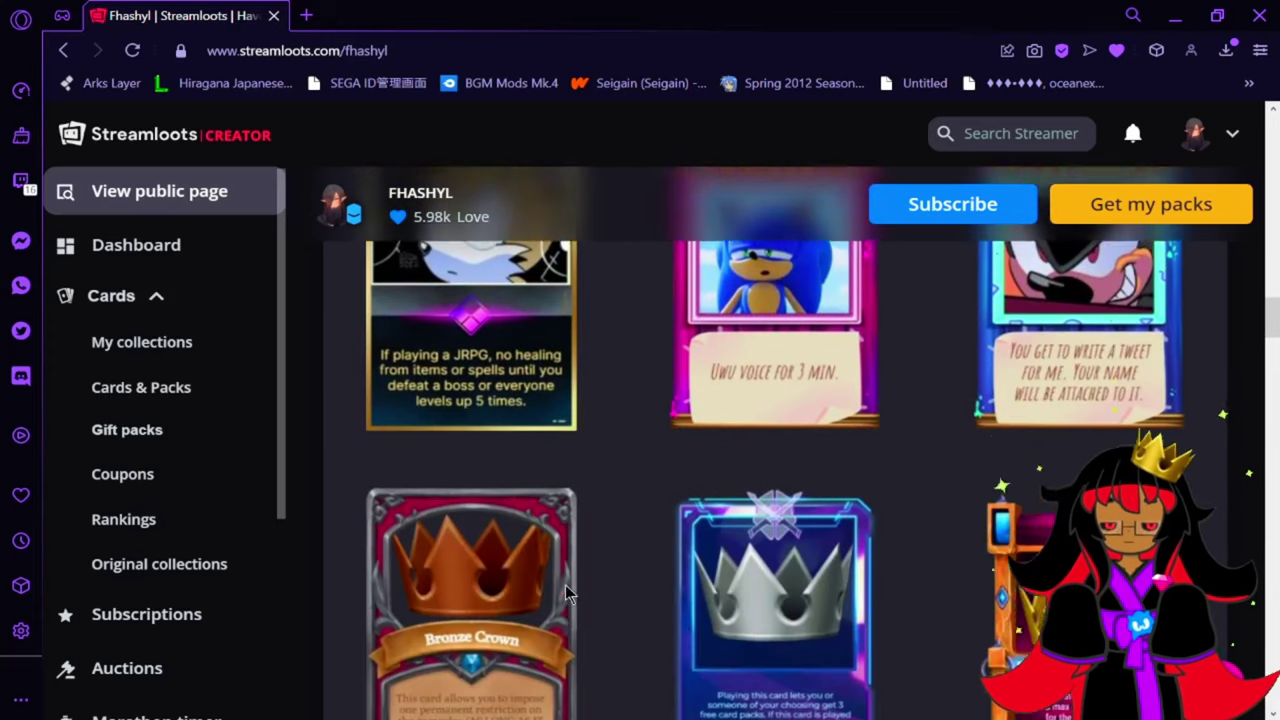
scroll(626, 600, down, 3)
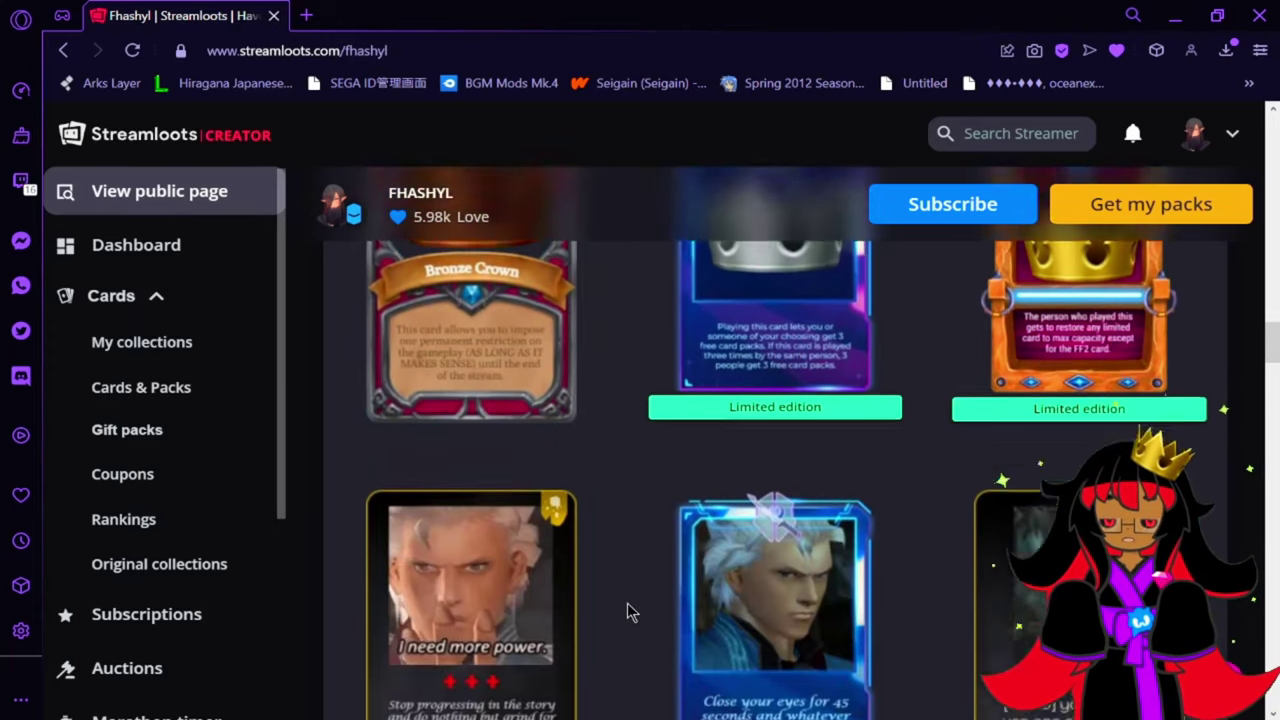
scroll(626, 612, up, 20)
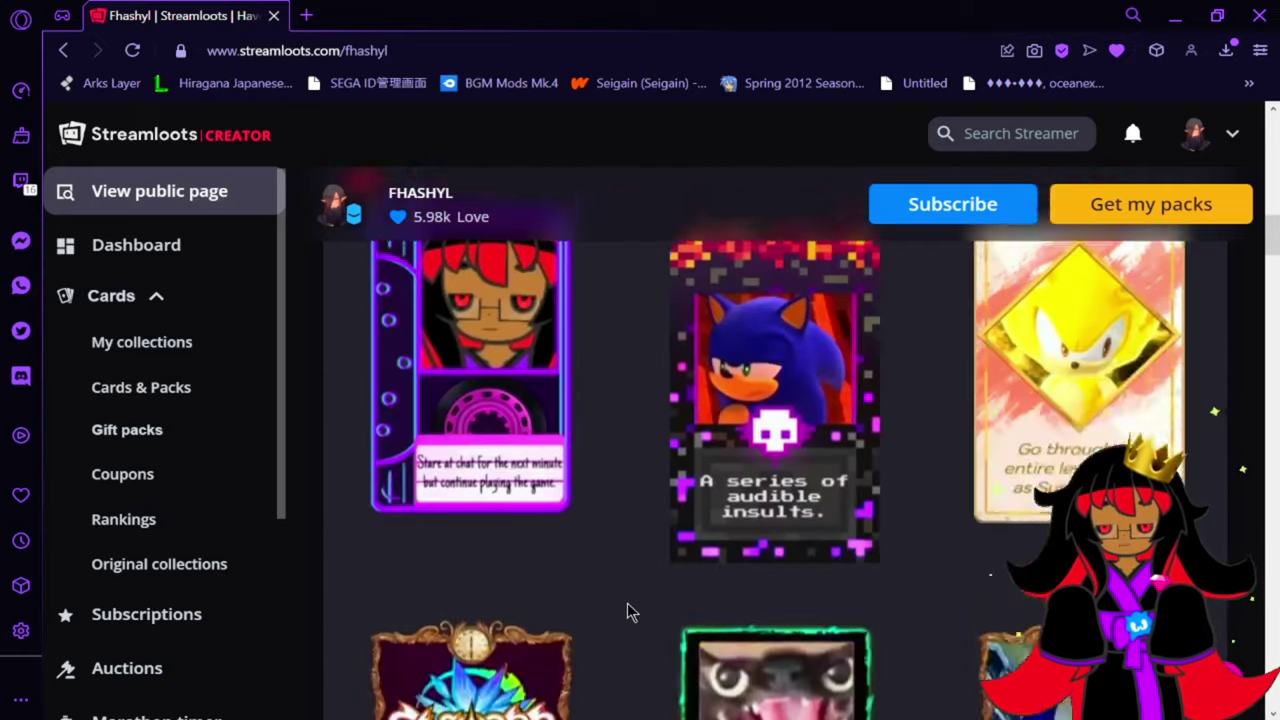
scroll(630, 612, up, 4)
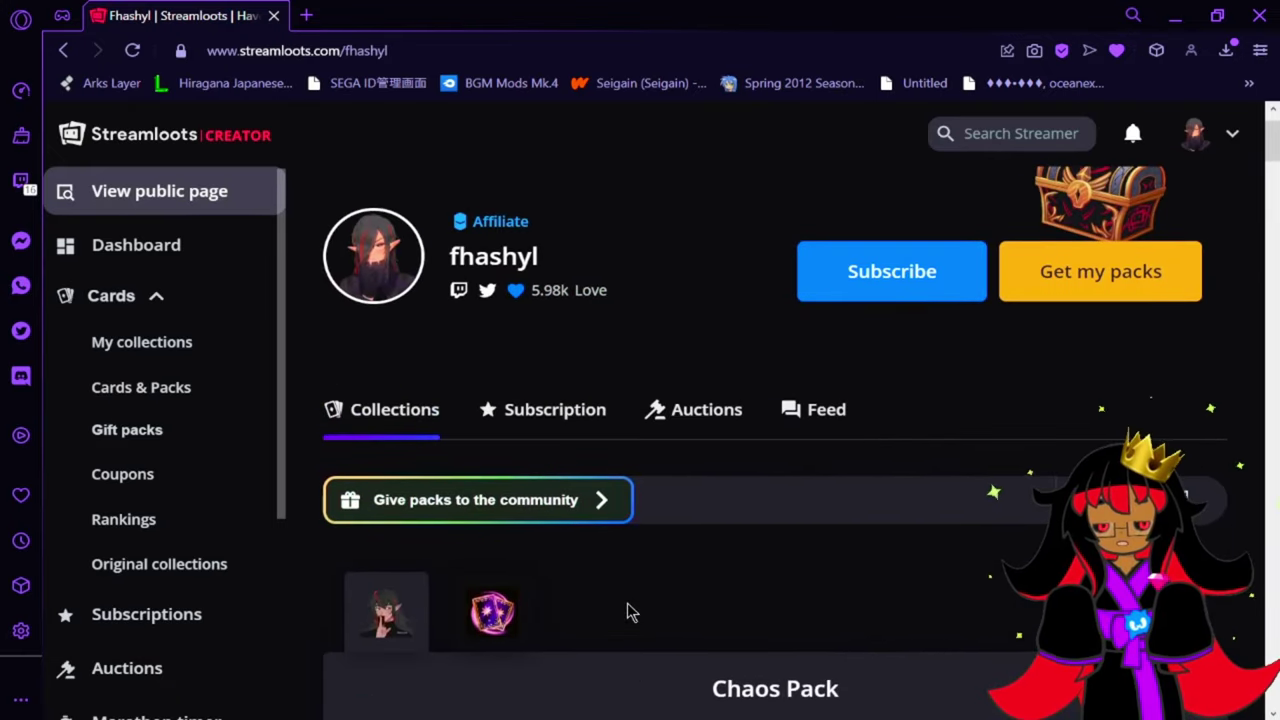
Step: View the details of the "Switch from PNG to 2d." card in the Chaos Pack, and close them
scroll(630, 612, down, 4)
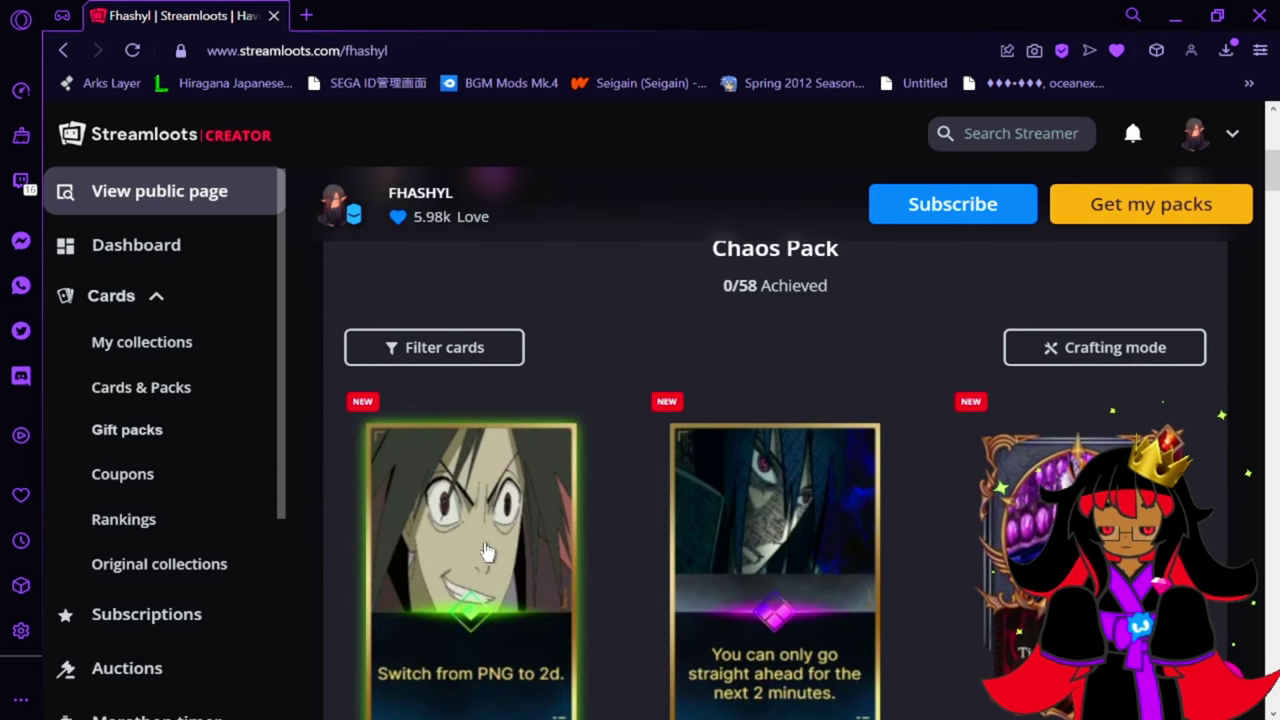
click(486, 549)
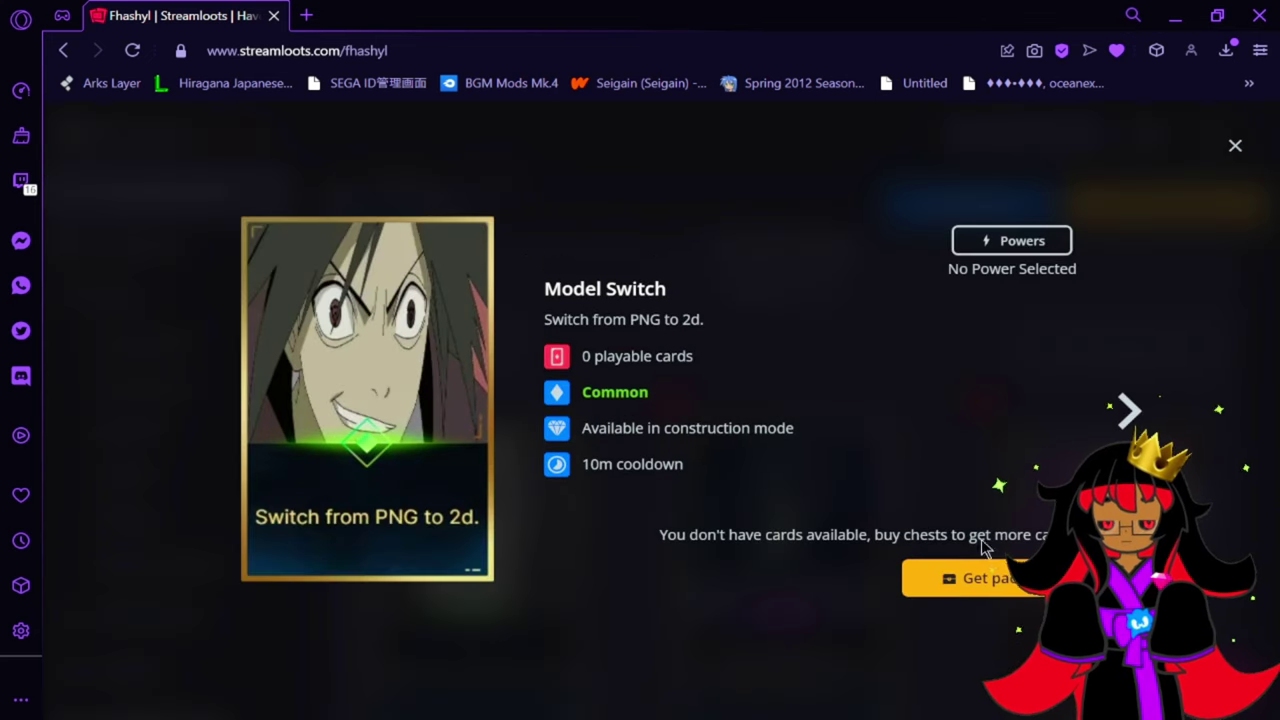
click(1236, 147)
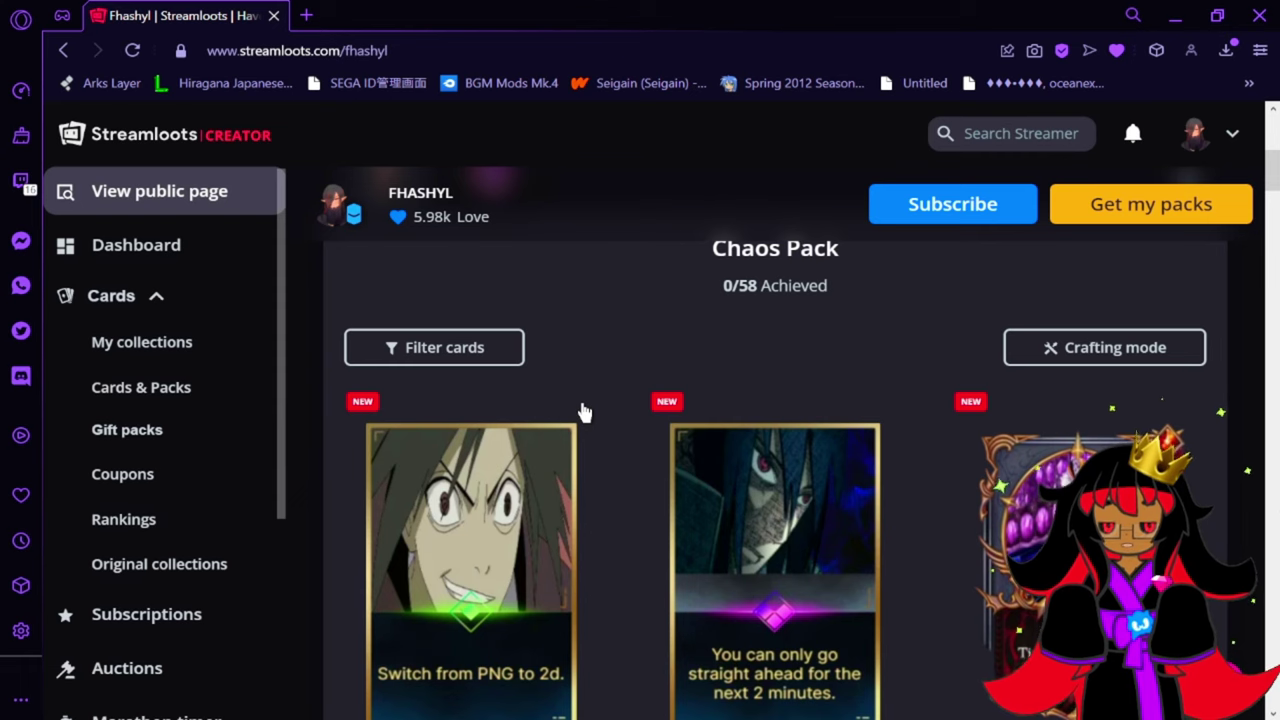
scroll(585, 412, down, 1)
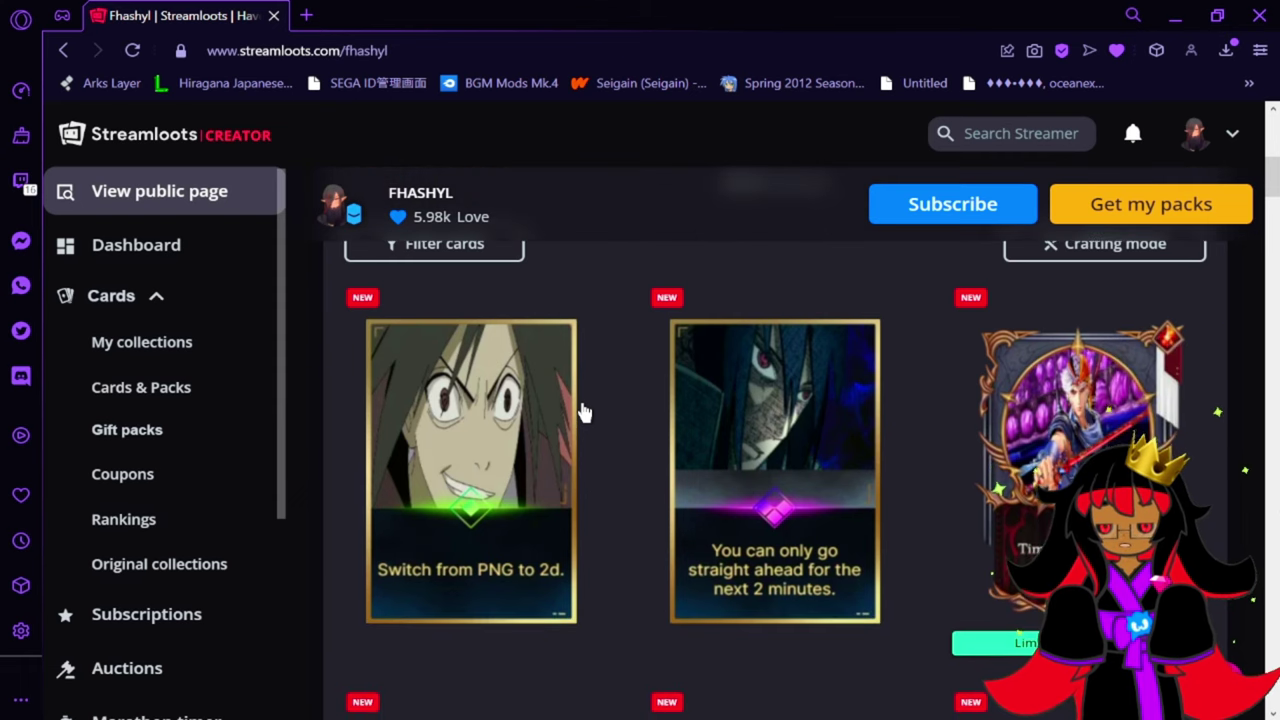
Step: Go to the Cards & Packs management page and test the Model Switch card by playing it without a message
click(183, 387)
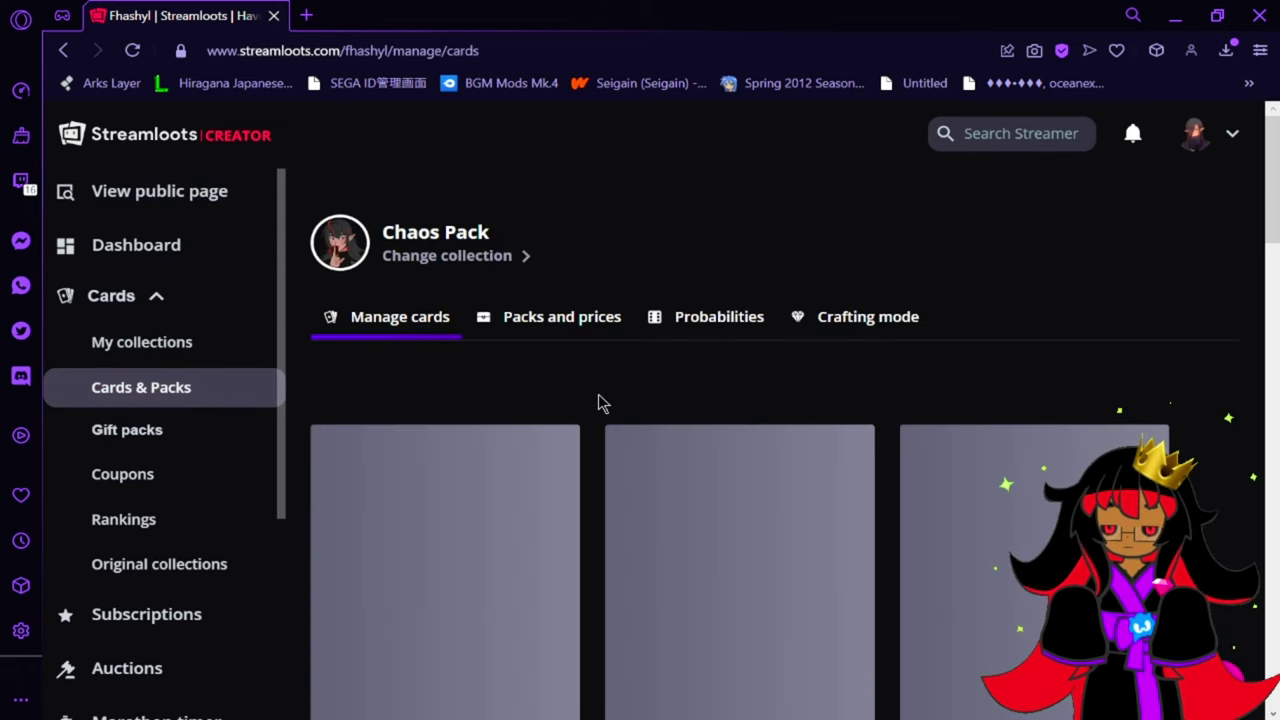
scroll(598, 397, down, 2)
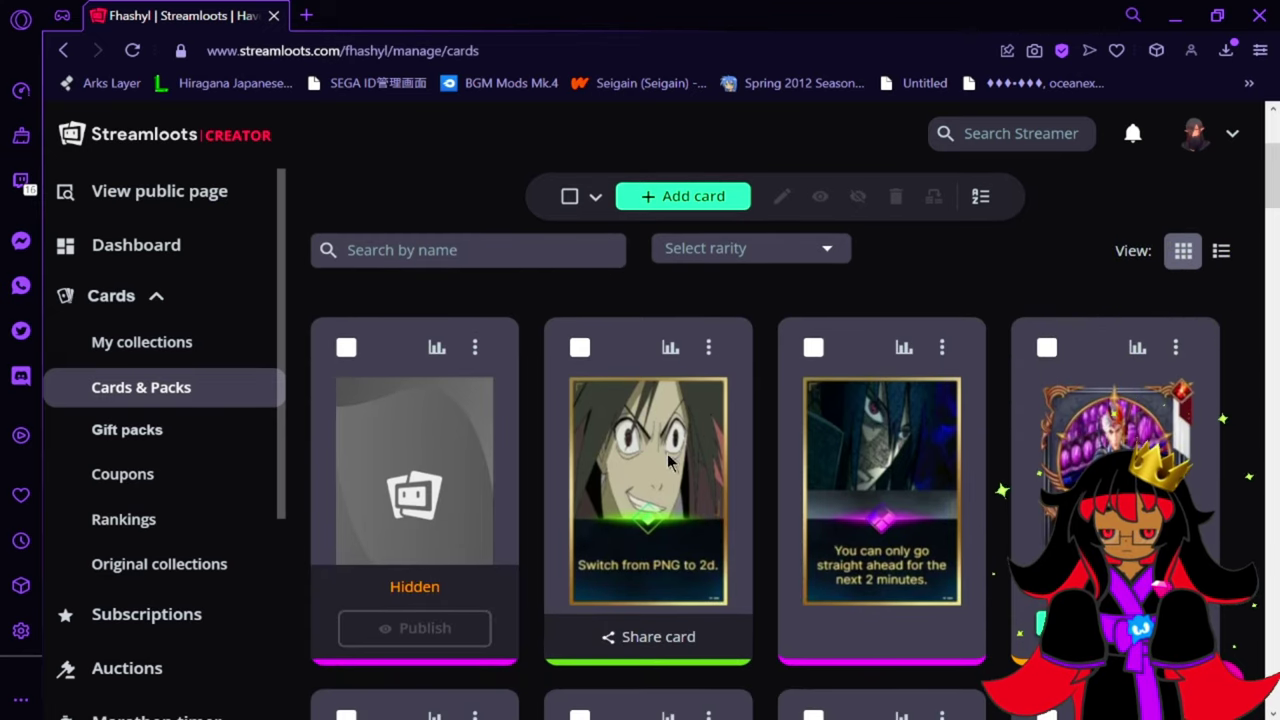
click(710, 345)
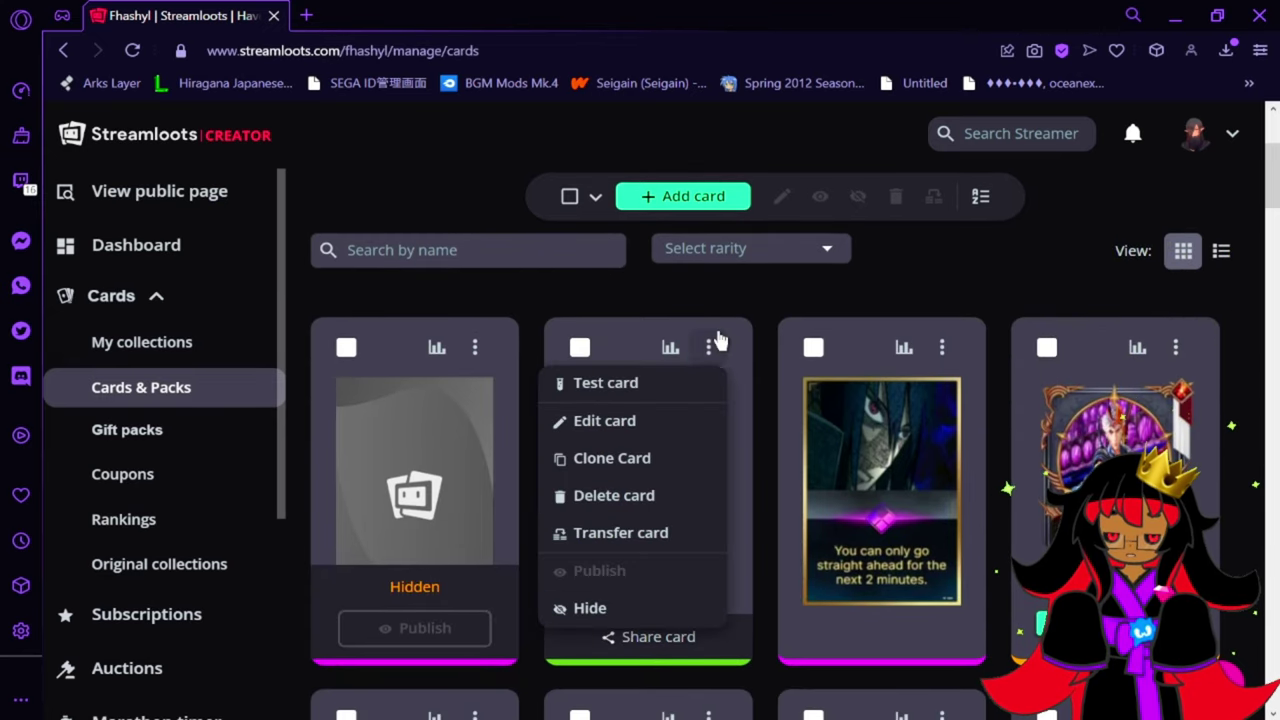
click(688, 382)
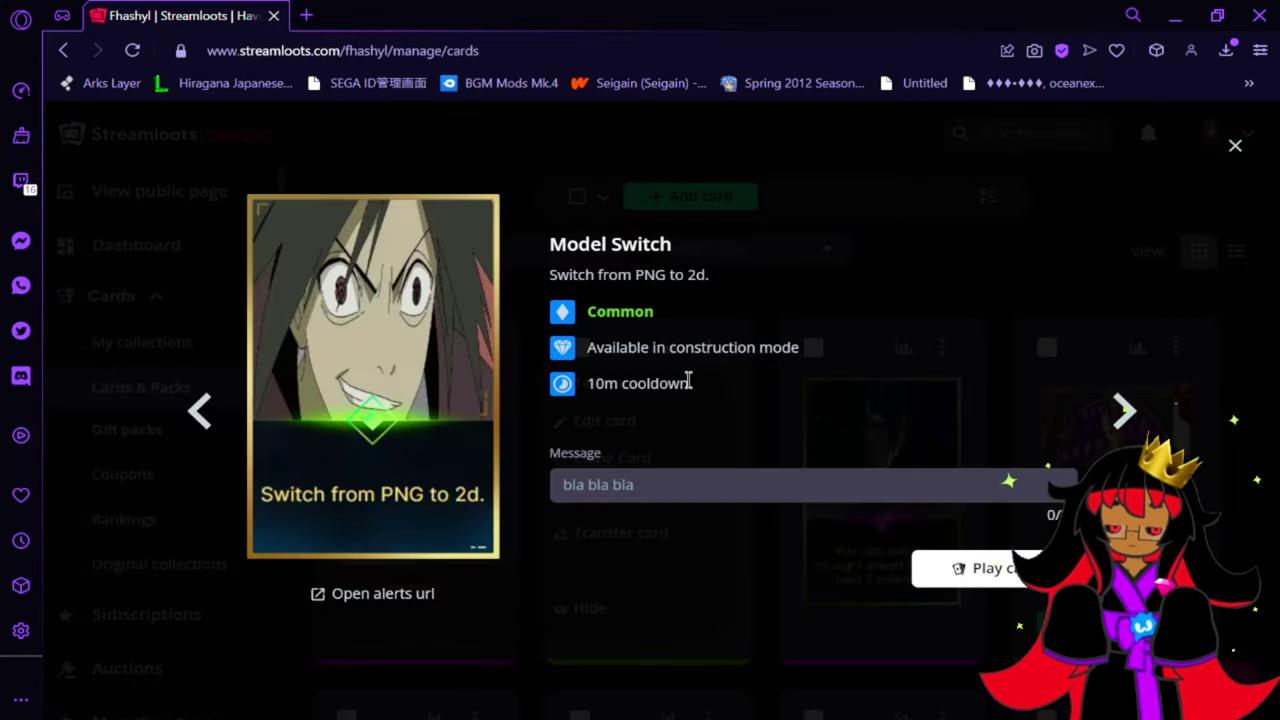
click(975, 572)
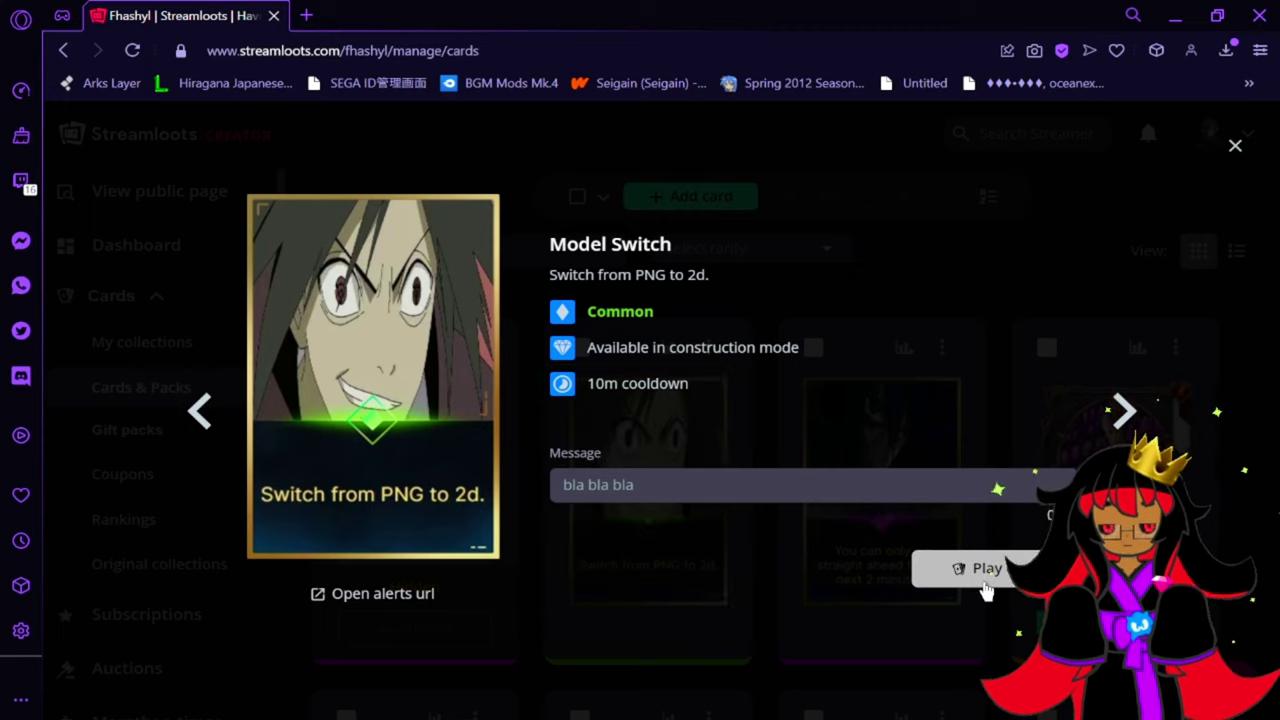
click(1235, 145)
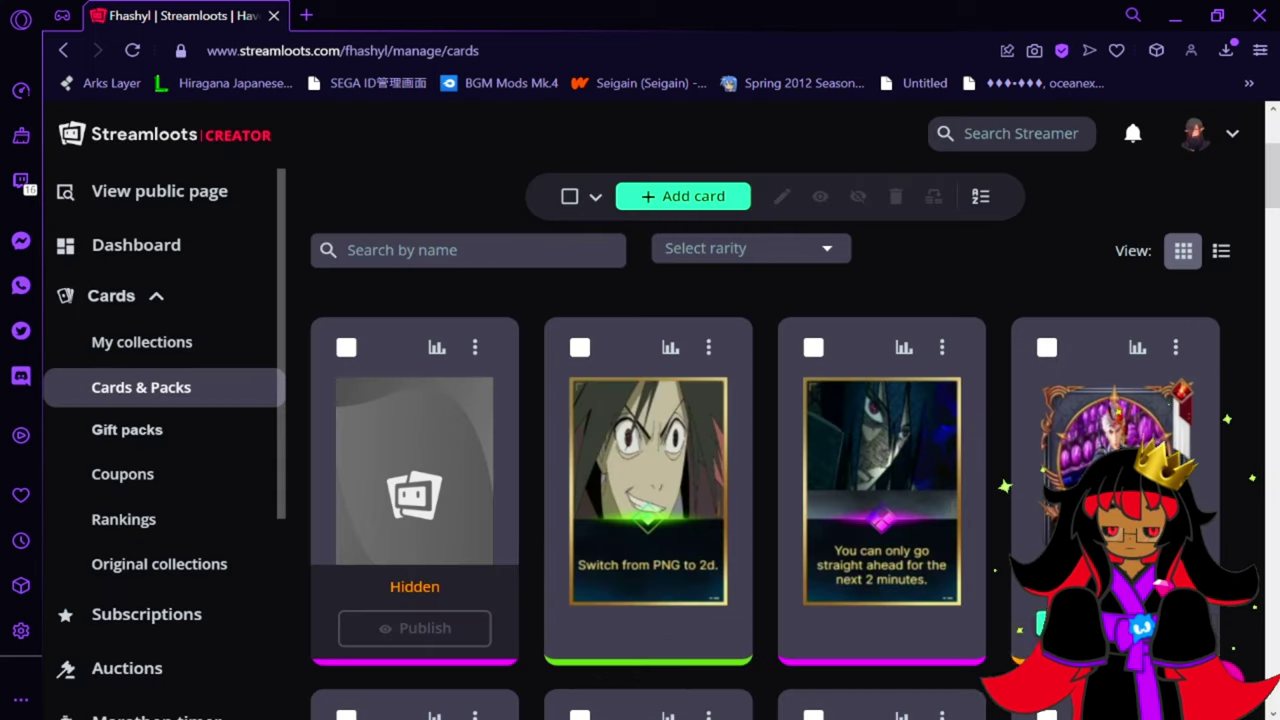
click(710, 347)
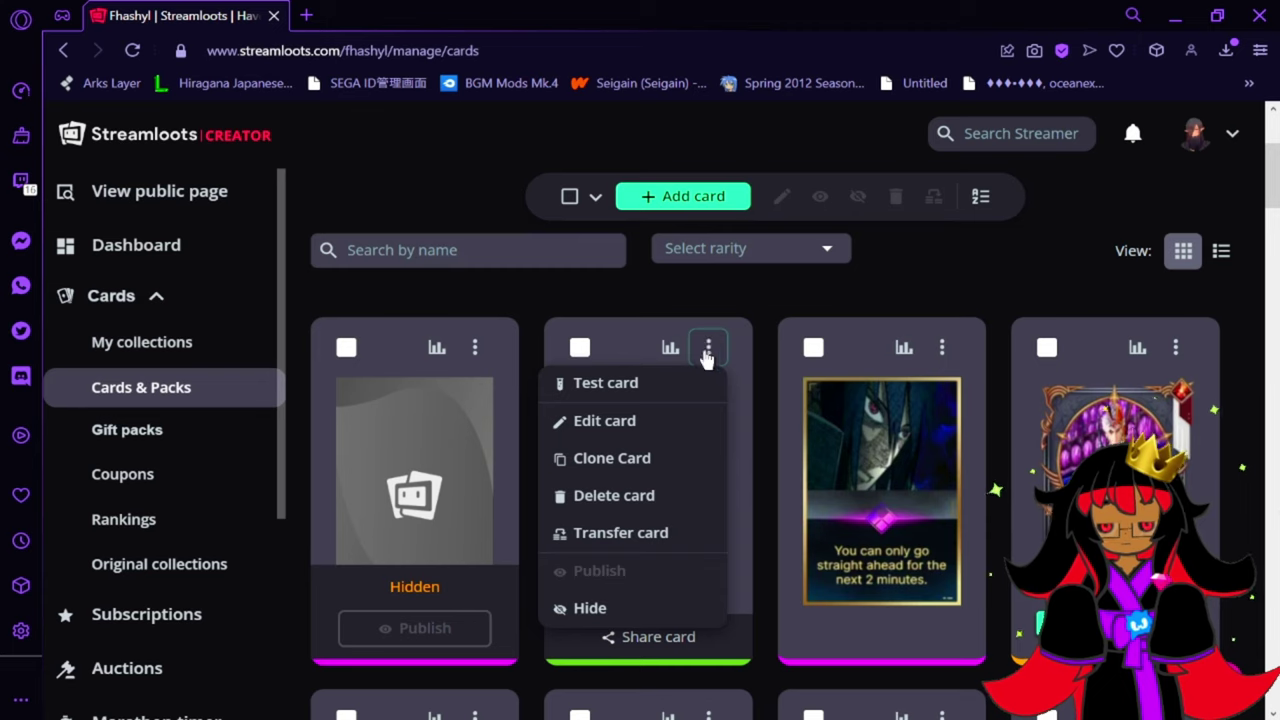
click(772, 283)
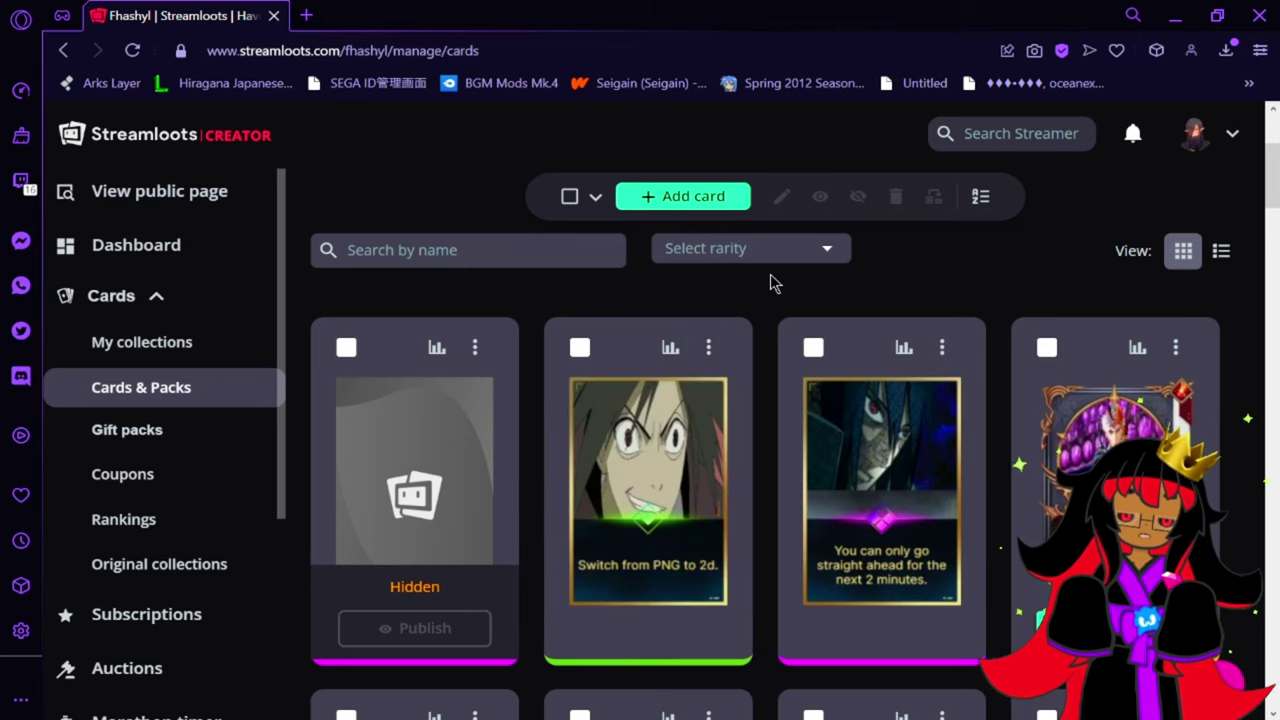
scroll(772, 283, down, 1)
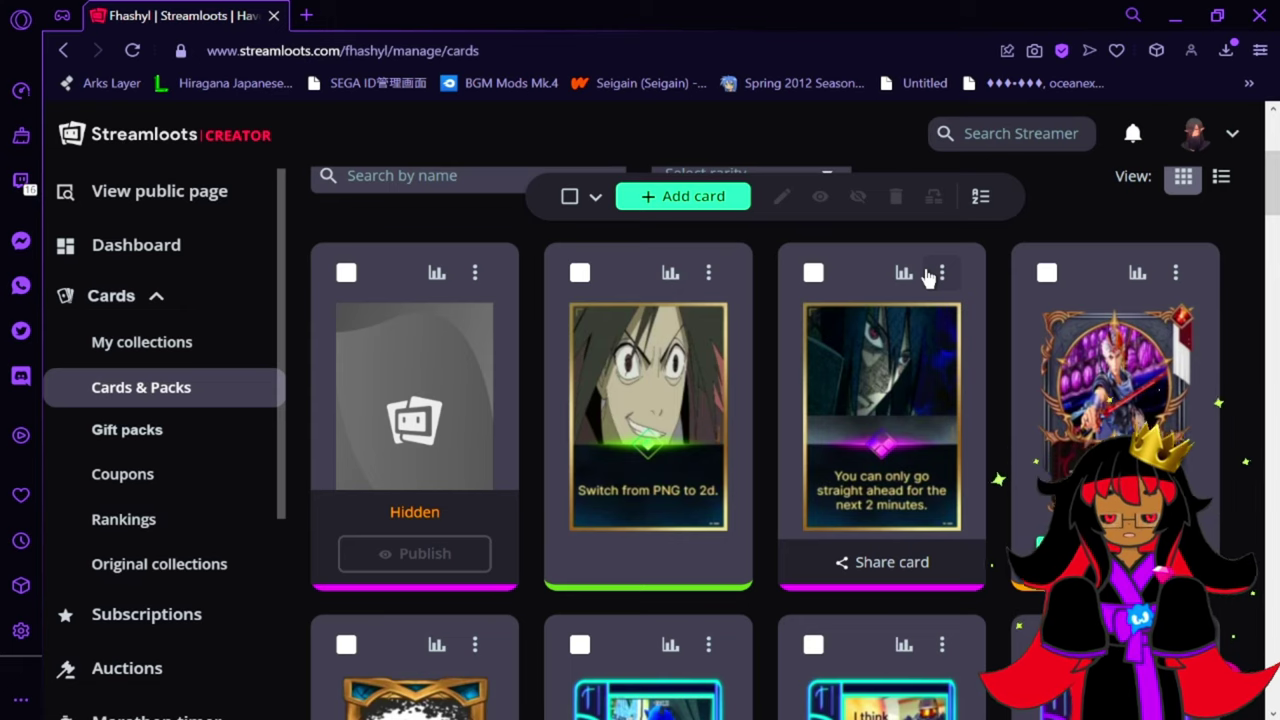
Step: Start adding a card to the Chaos Pack with Streamloots Originals as the source, and look over the original collections
scroll(540, 317, up, 3)
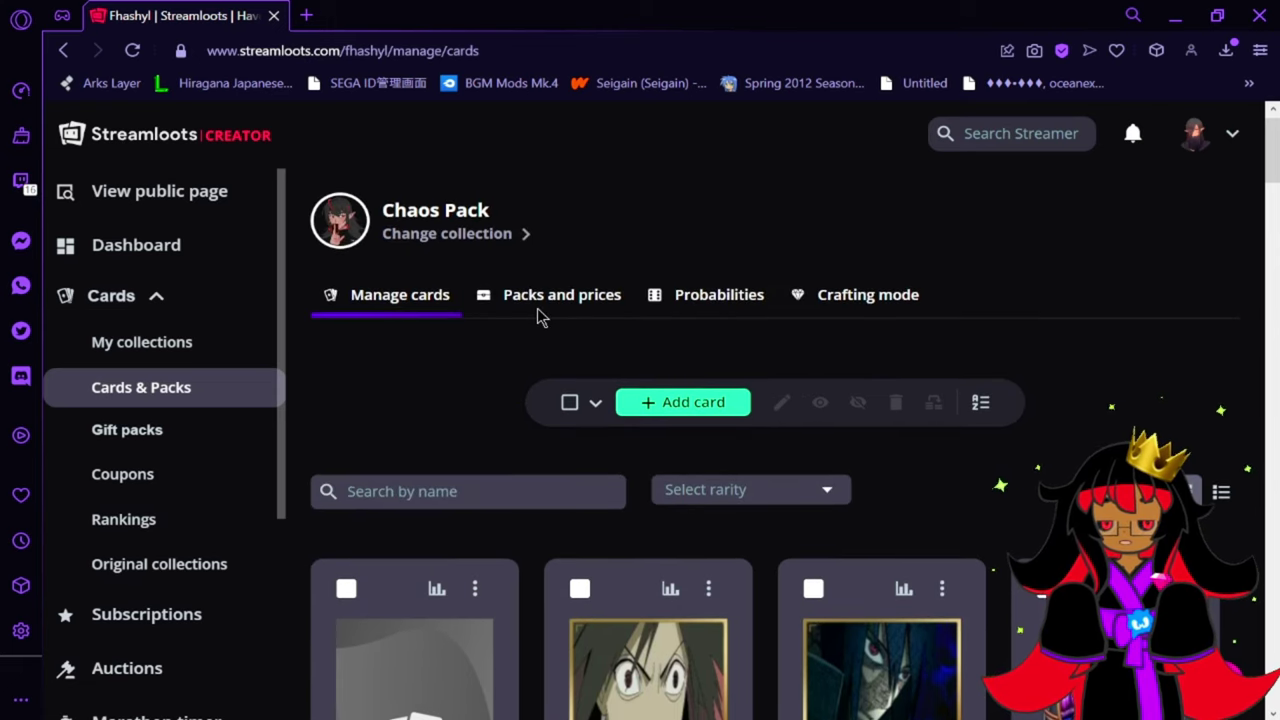
click(707, 414)
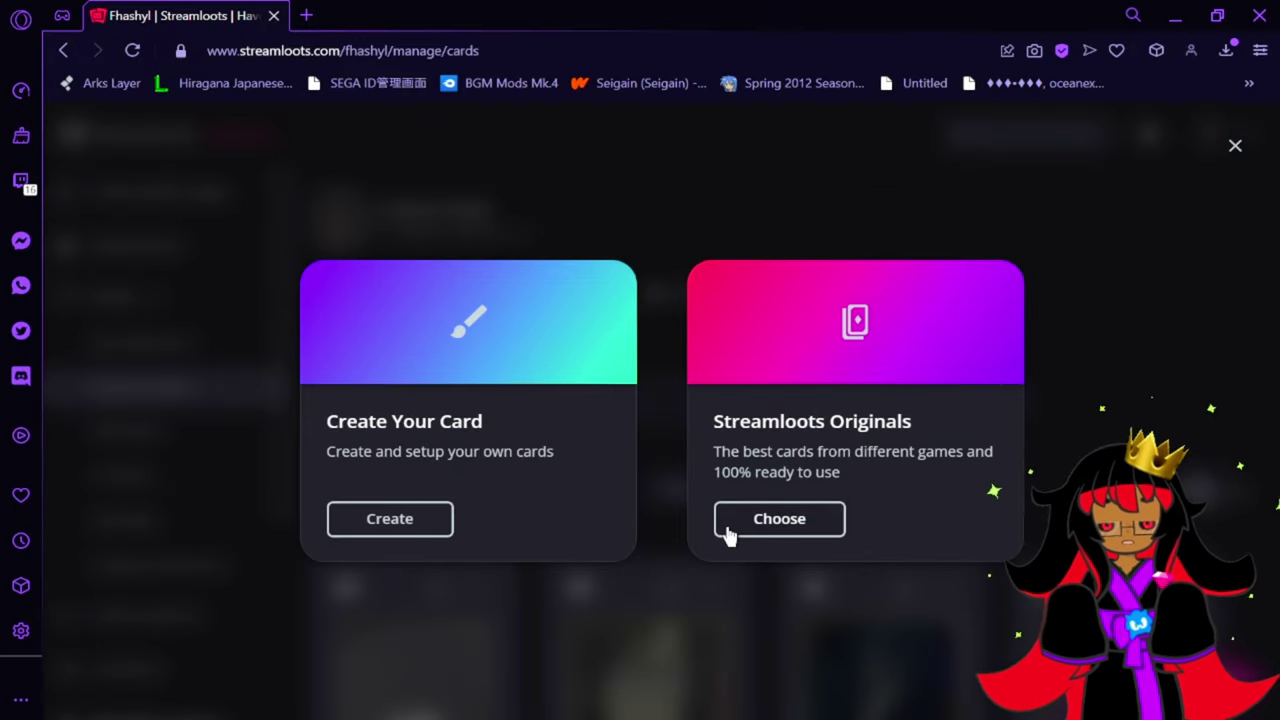
click(728, 527)
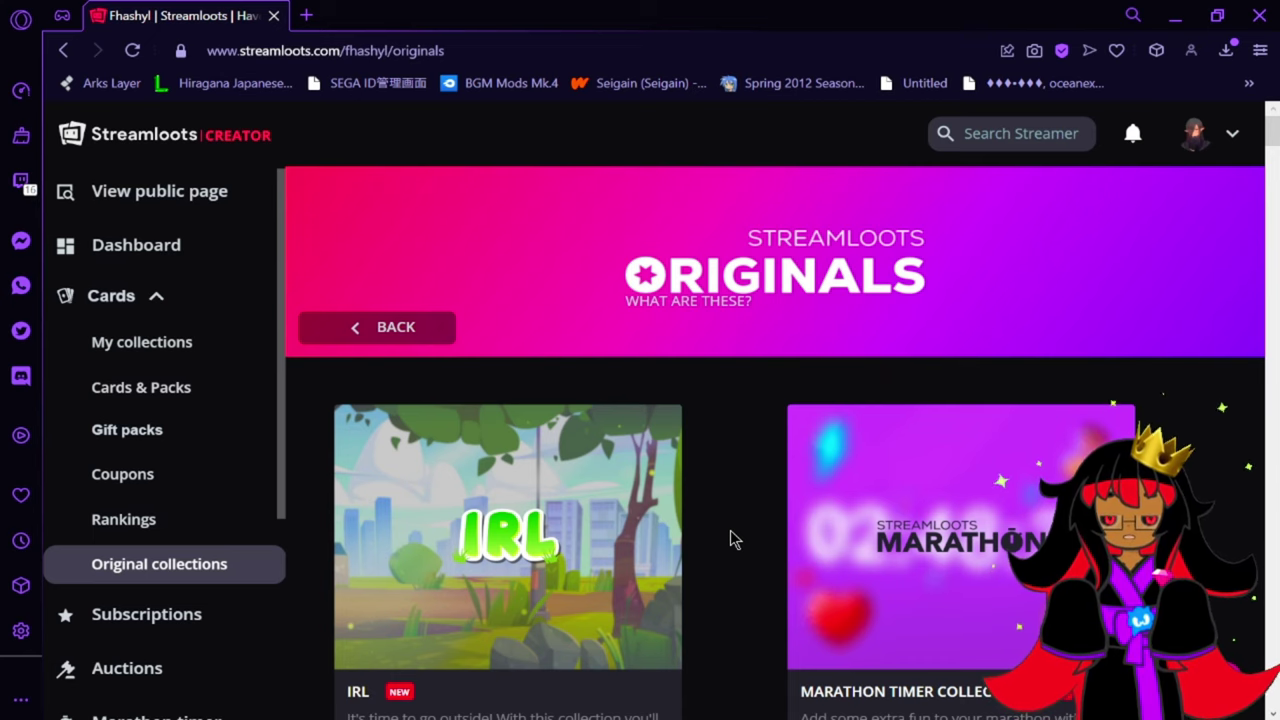
scroll(730, 540, down, 2)
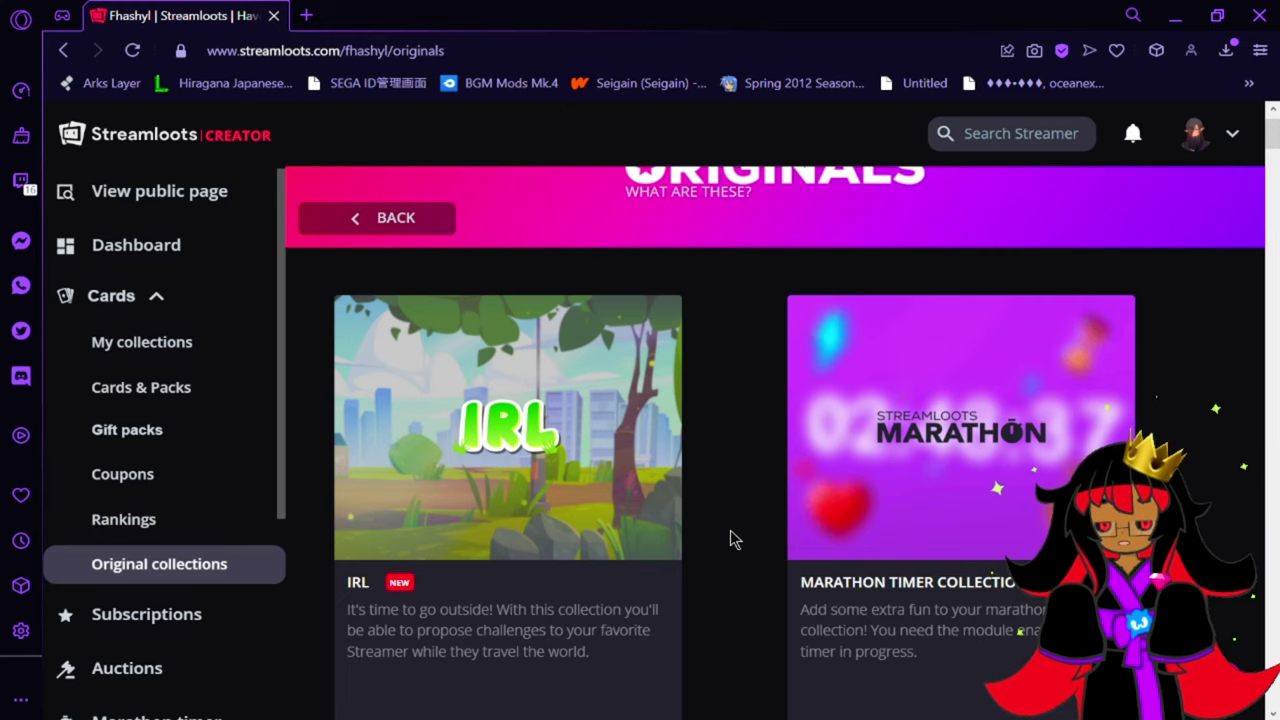
Step: Open the IRL collection among the Streamloots Originals and look over its header, filters and challenge cards
scroll(730, 540, down, 4)
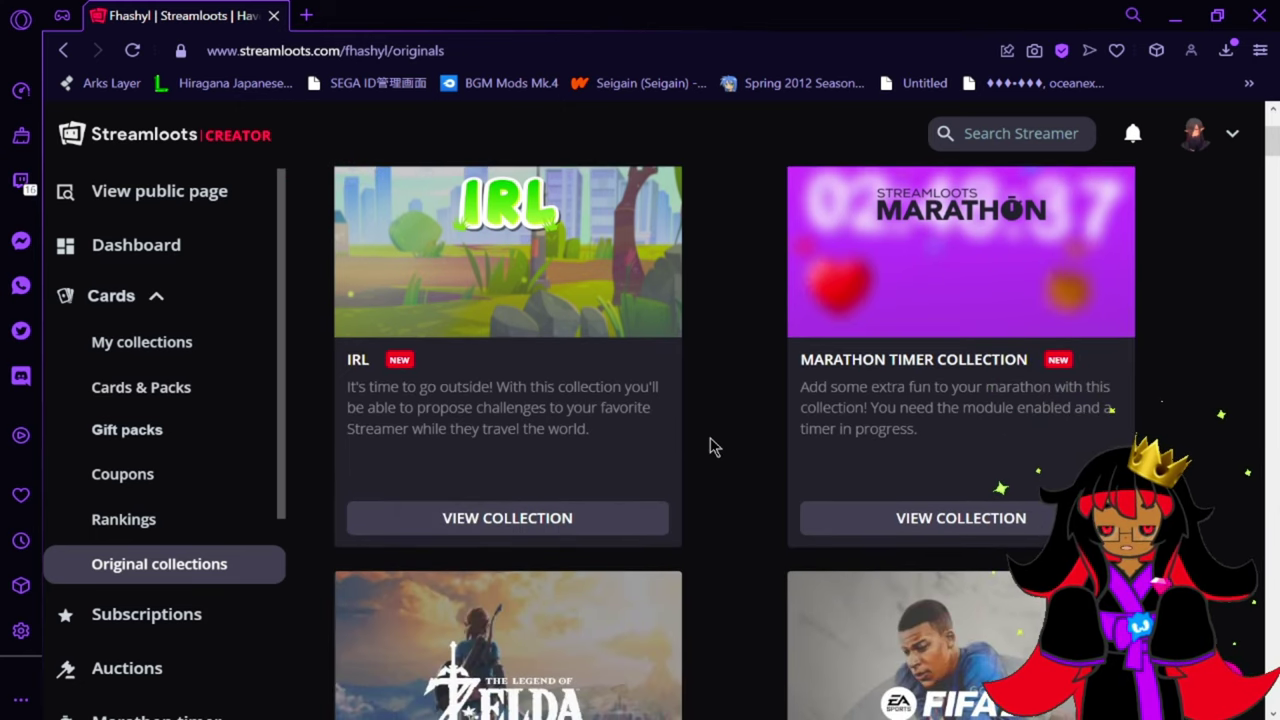
scroll(709, 510, up, 4)
scroll(557, 604, down, 4)
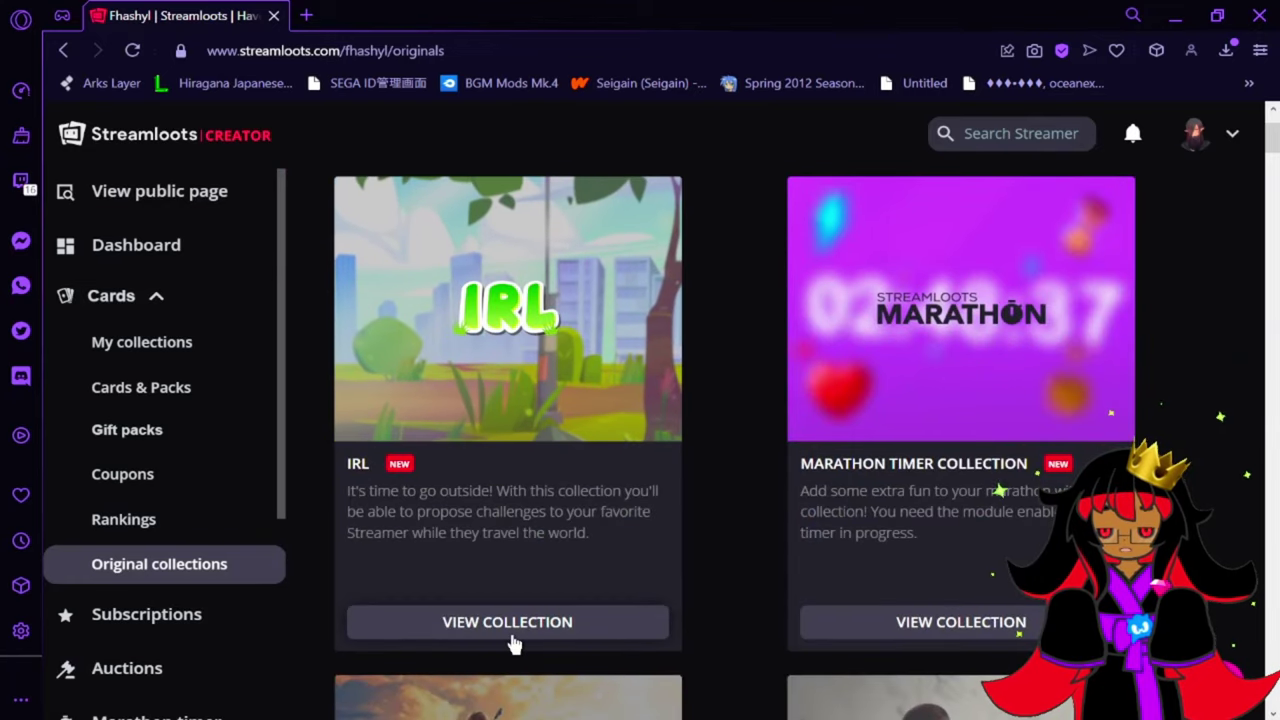
click(512, 628)
scroll(594, 557, down, 3)
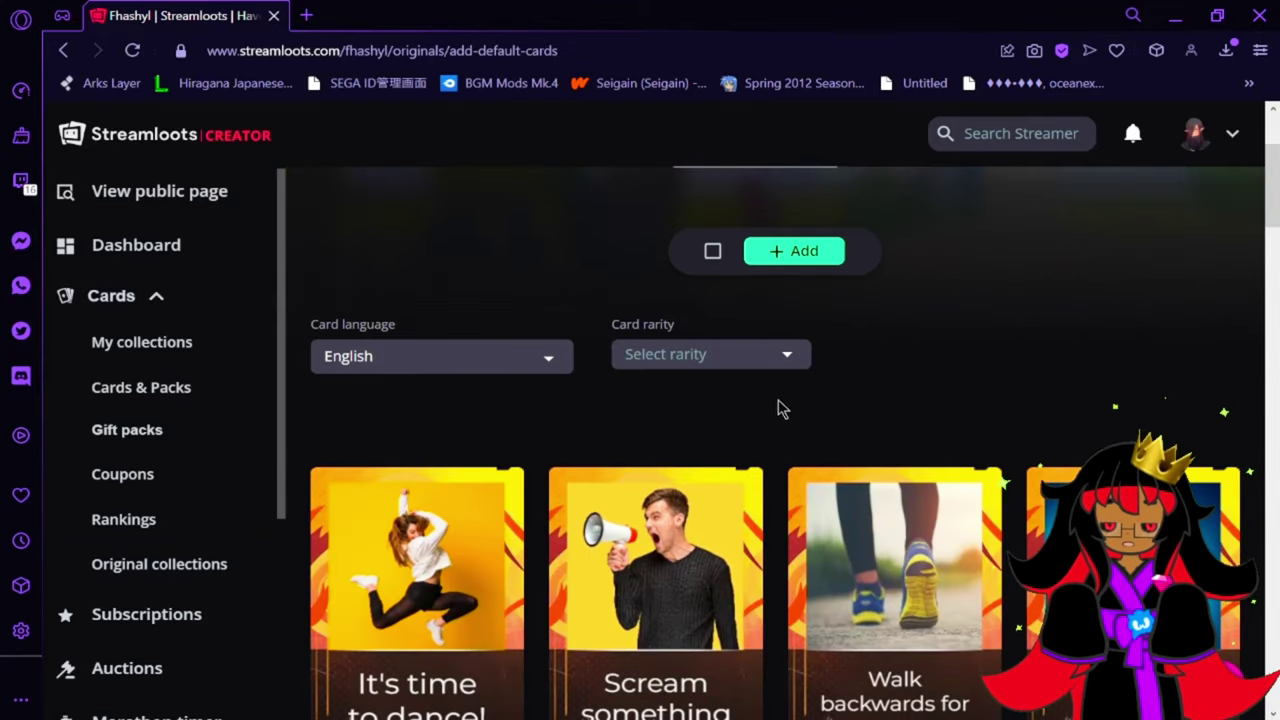
scroll(772, 452, down, 1)
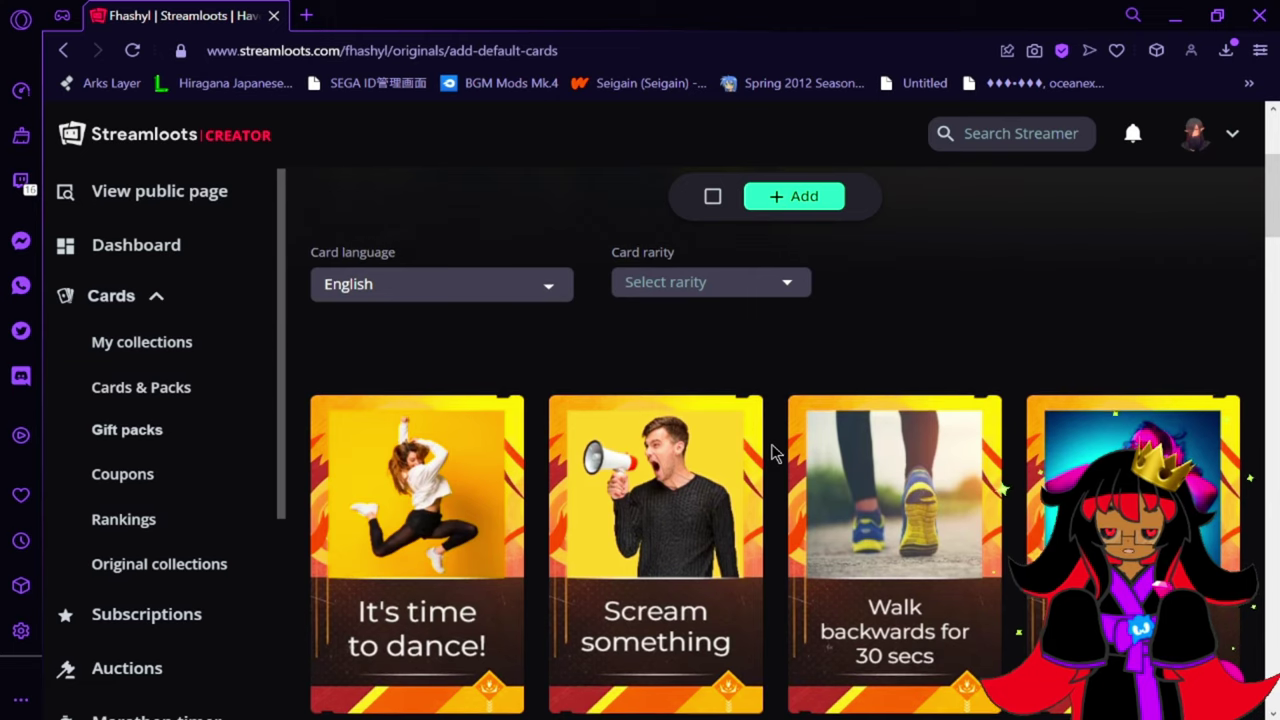
scroll(772, 452, down, 2)
scroll(772, 452, down, 2)
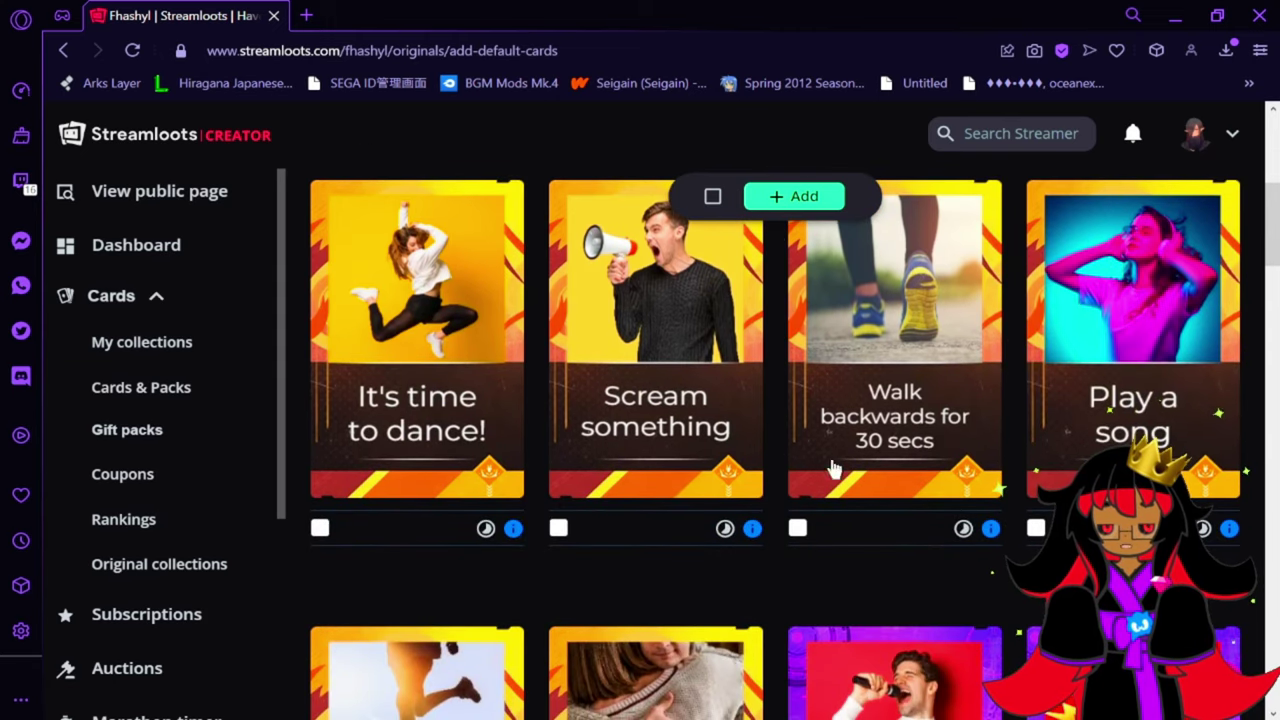
scroll(678, 485, down, 5)
scroll(678, 485, down, 6)
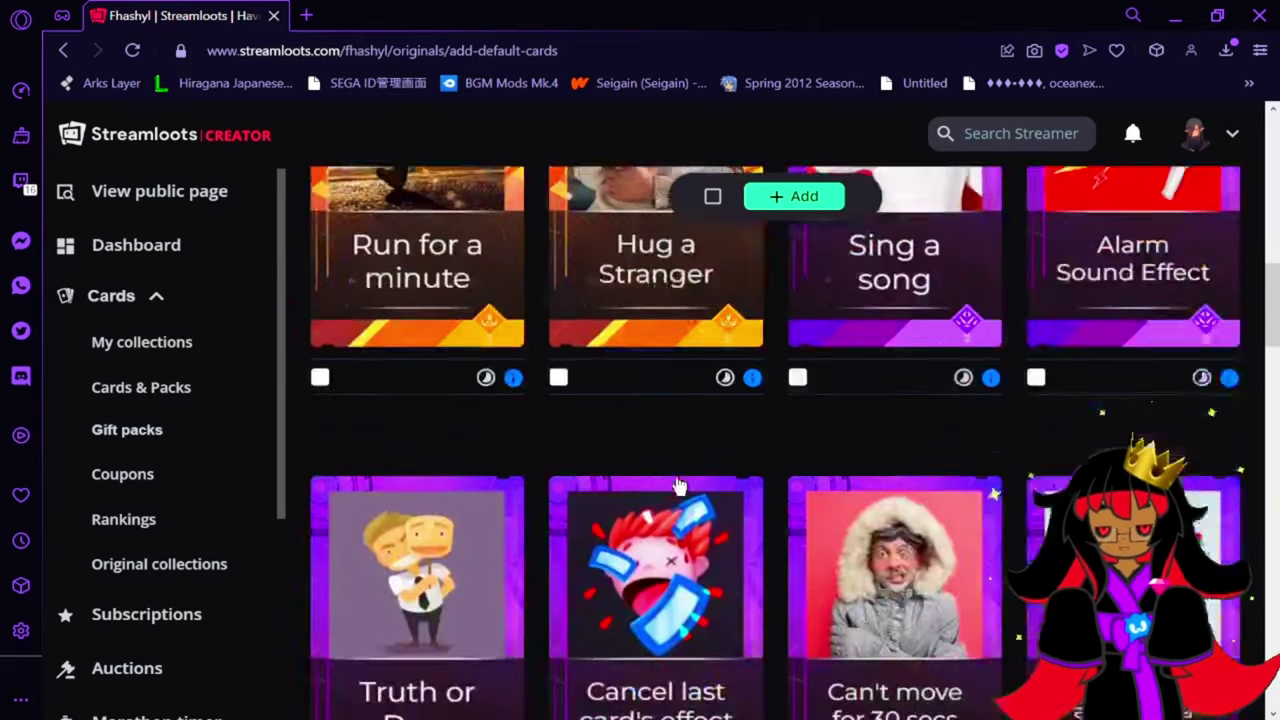
scroll(678, 485, up, 3)
scroll(678, 485, up, 12)
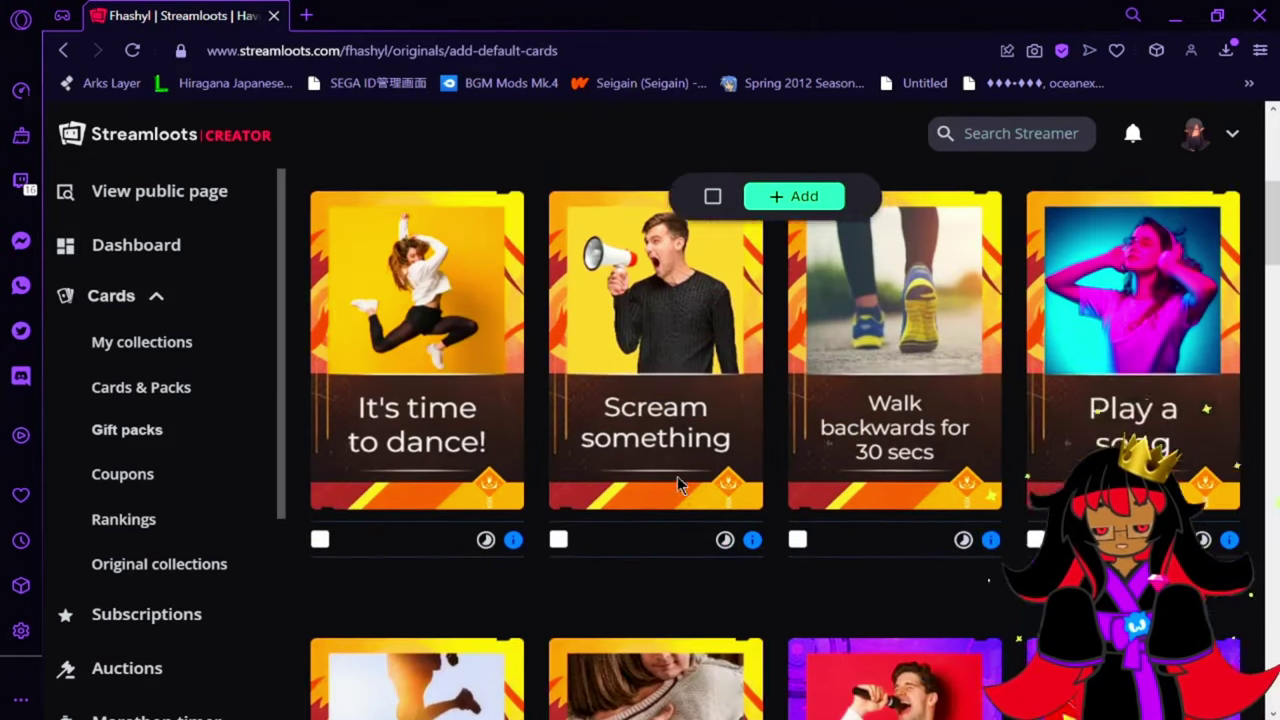
scroll(678, 485, down, 1)
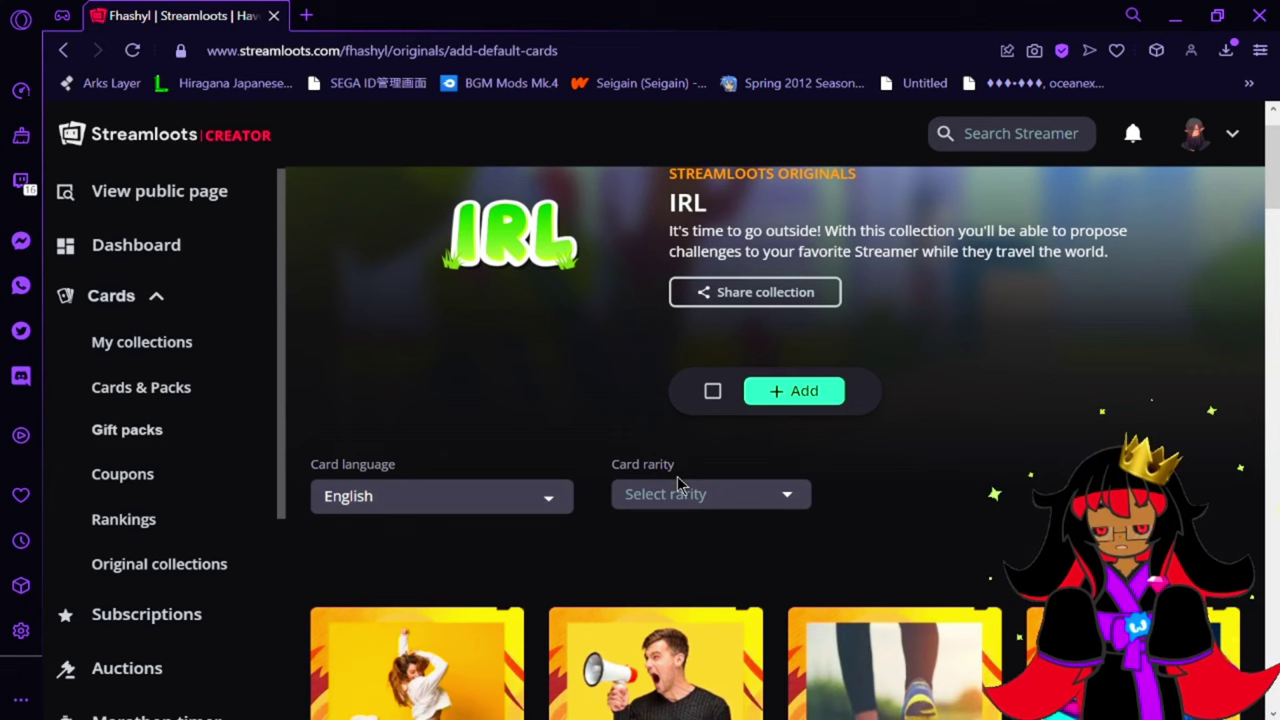
scroll(488, 682, down, 4)
scroll(495, 665, up, 5)
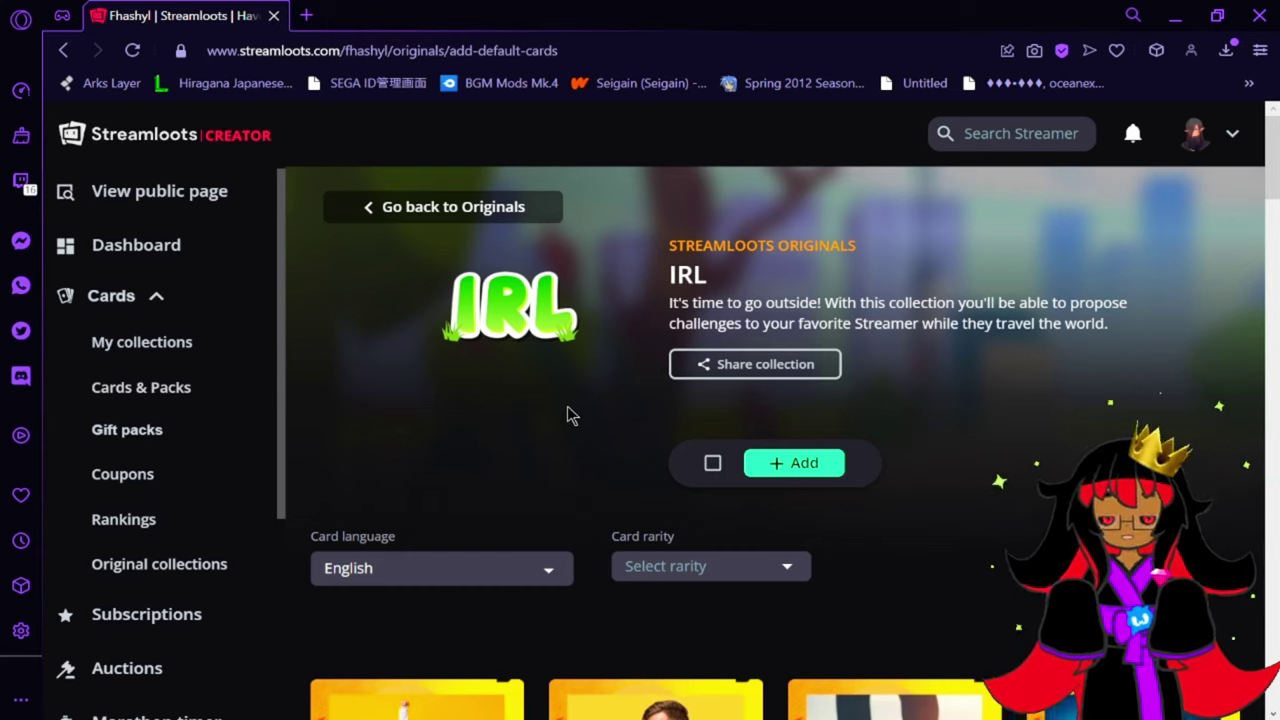
scroll(569, 414, down, 3)
scroll(569, 414, up, 3)
Step: Leave the IRL collection, return to the Chaos Pack's card management and start creating a custom card
click(443, 212)
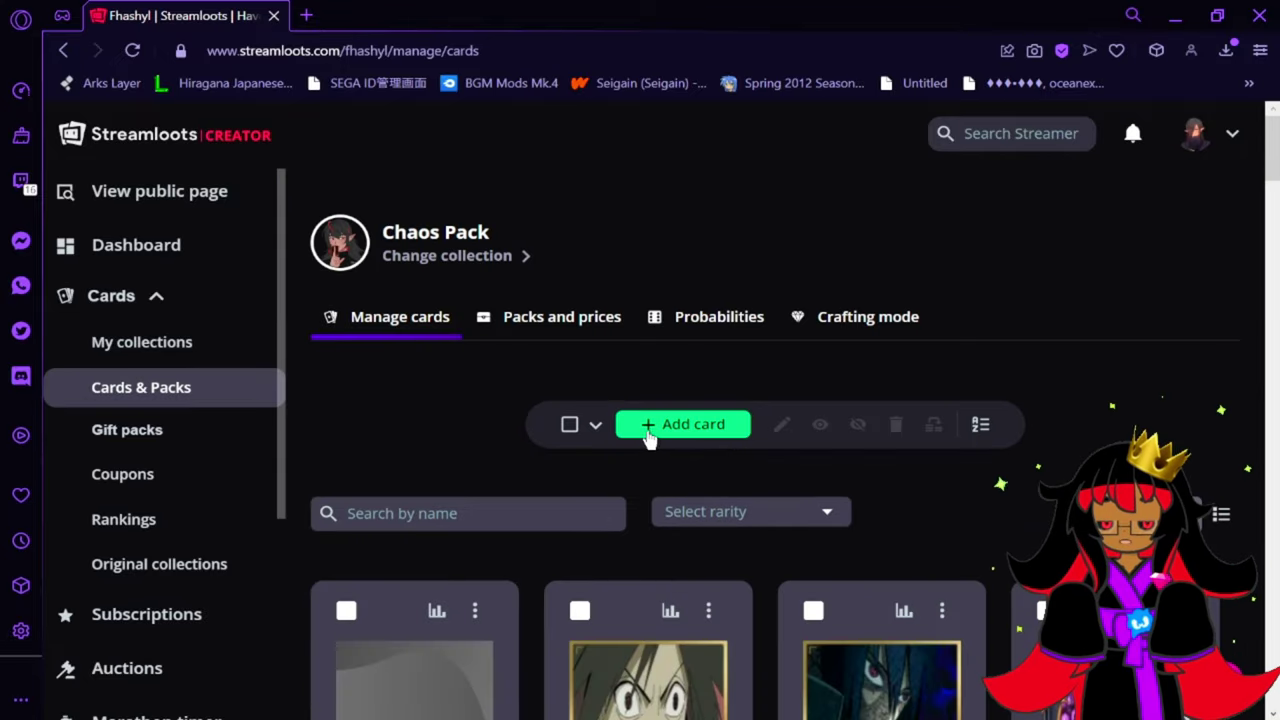
click(648, 426)
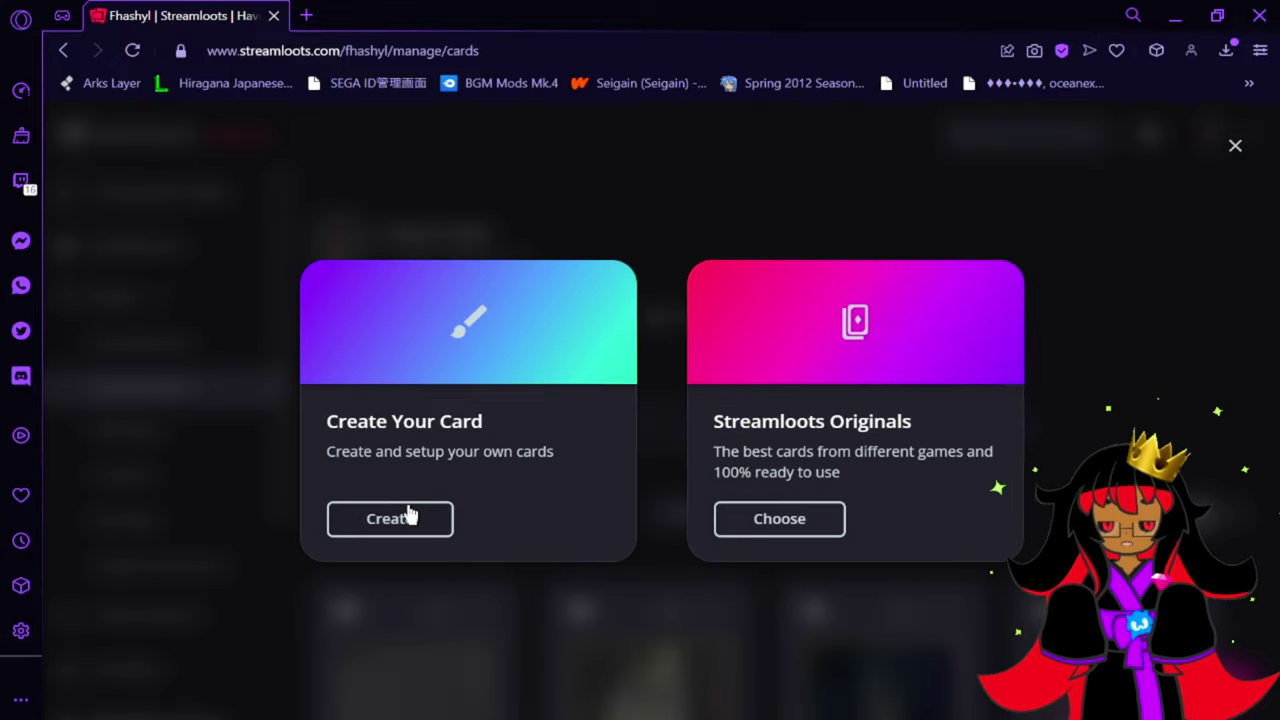
click(409, 521)
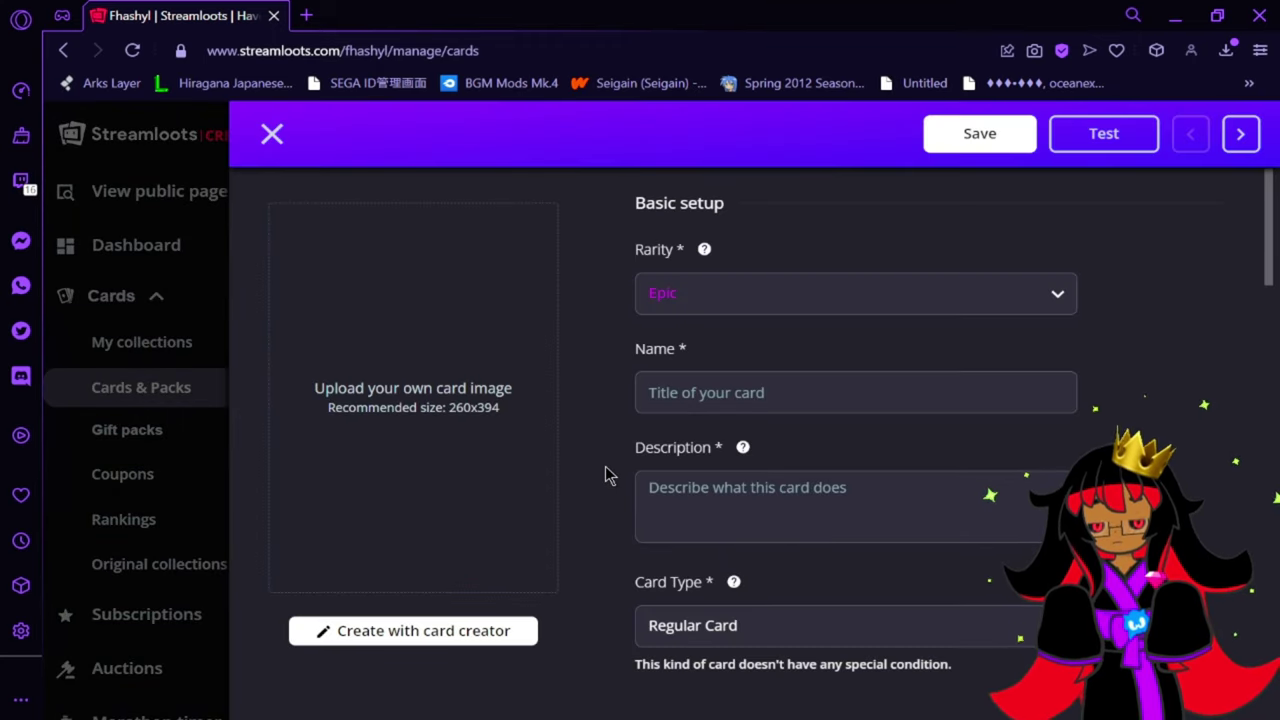
Step: Examine the new card's basic setup fields and view the available card types, keeping Regular Card
scroll(605, 476, down, 1)
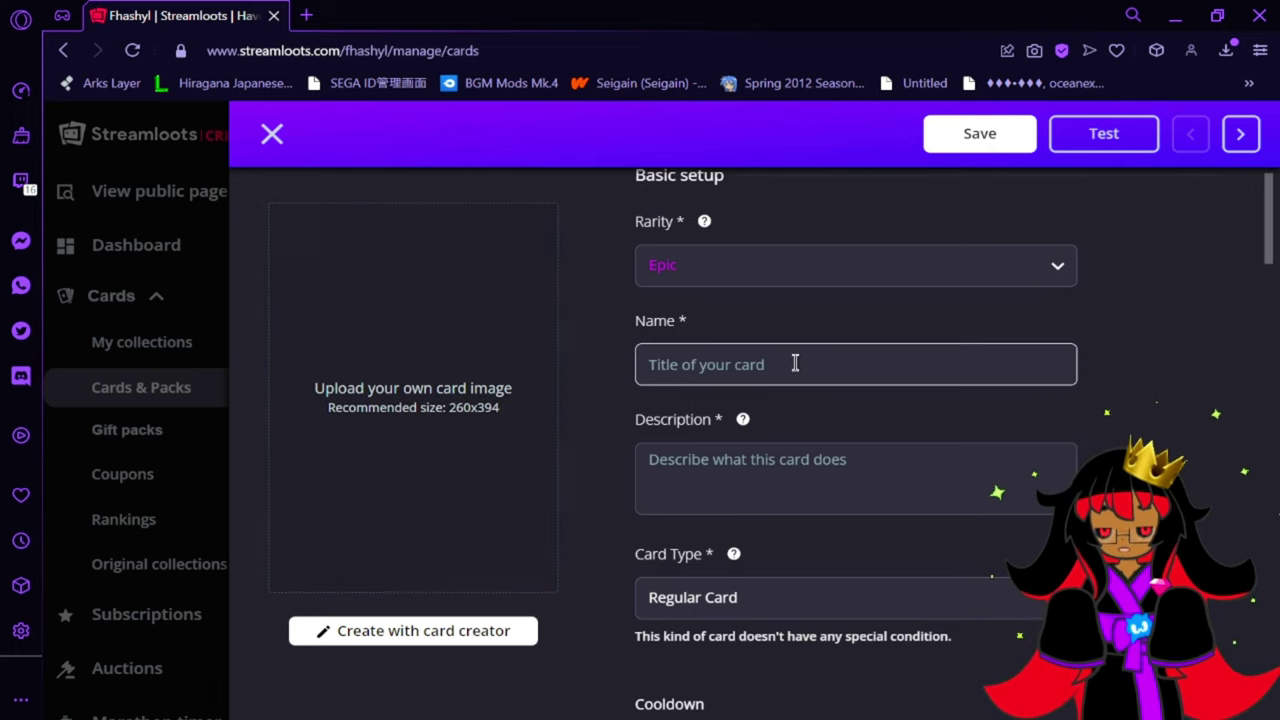
scroll(789, 497, down, 2)
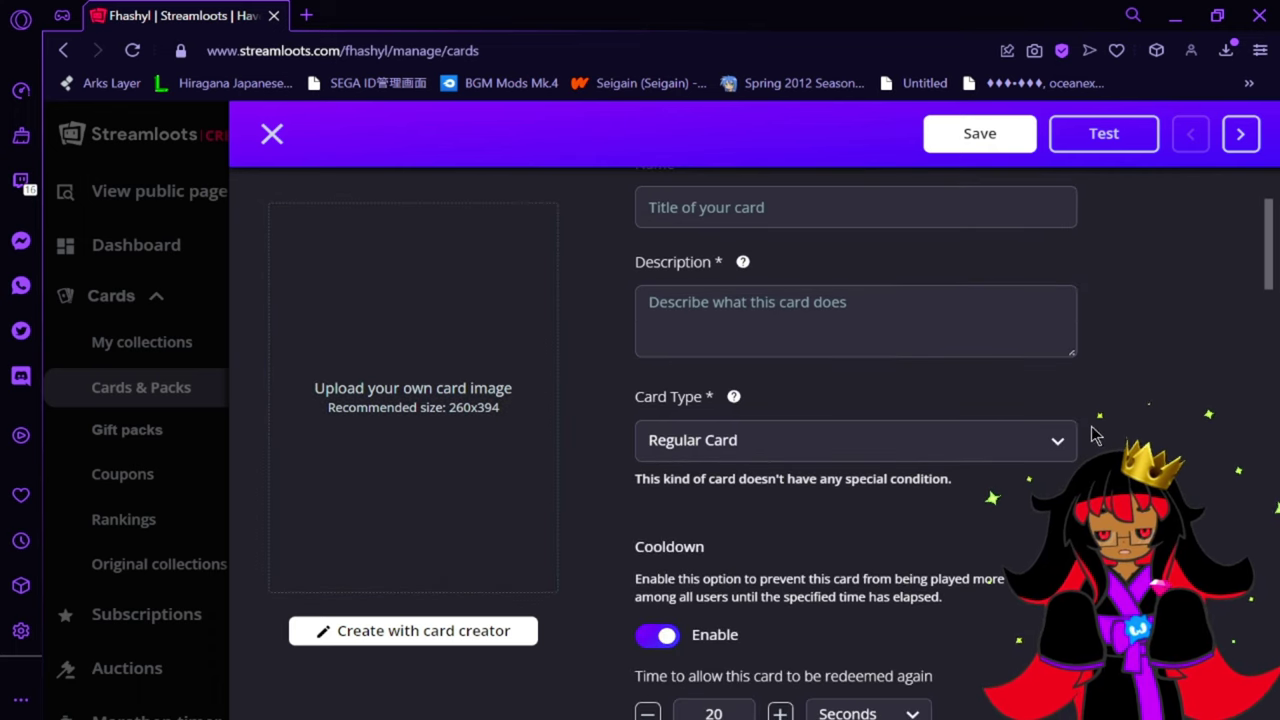
click(1057, 442)
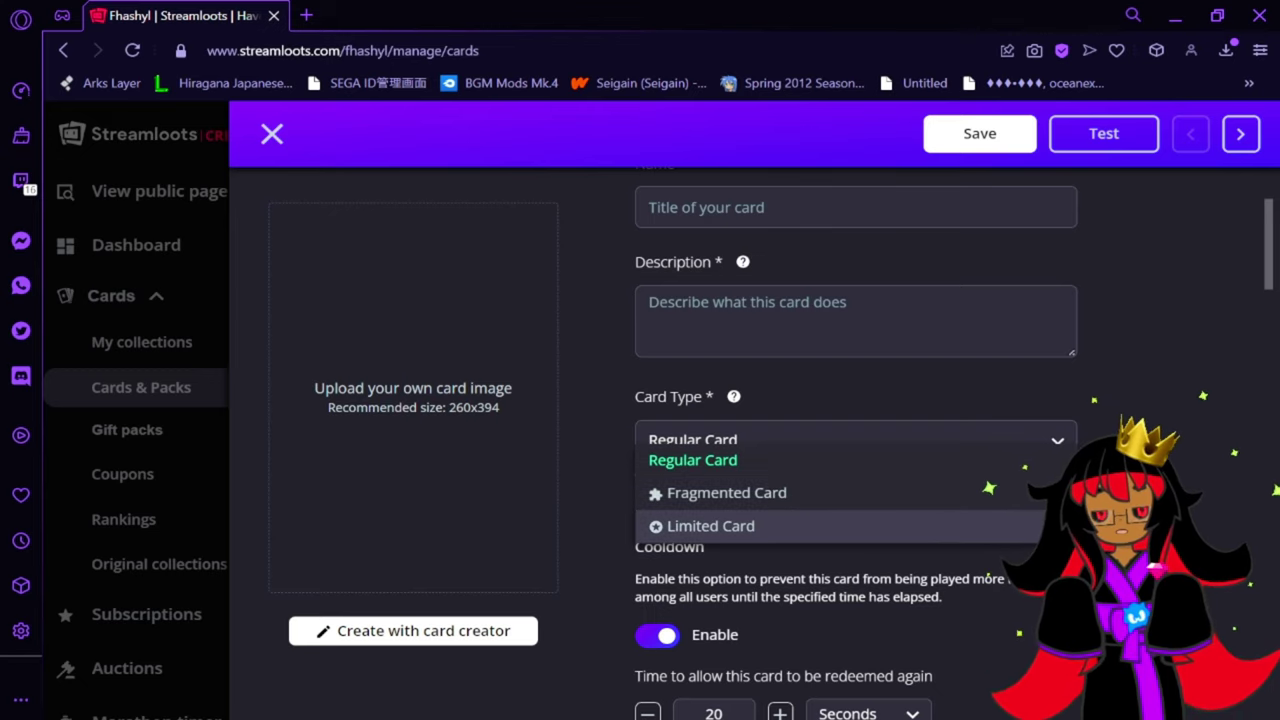
key(Escape)
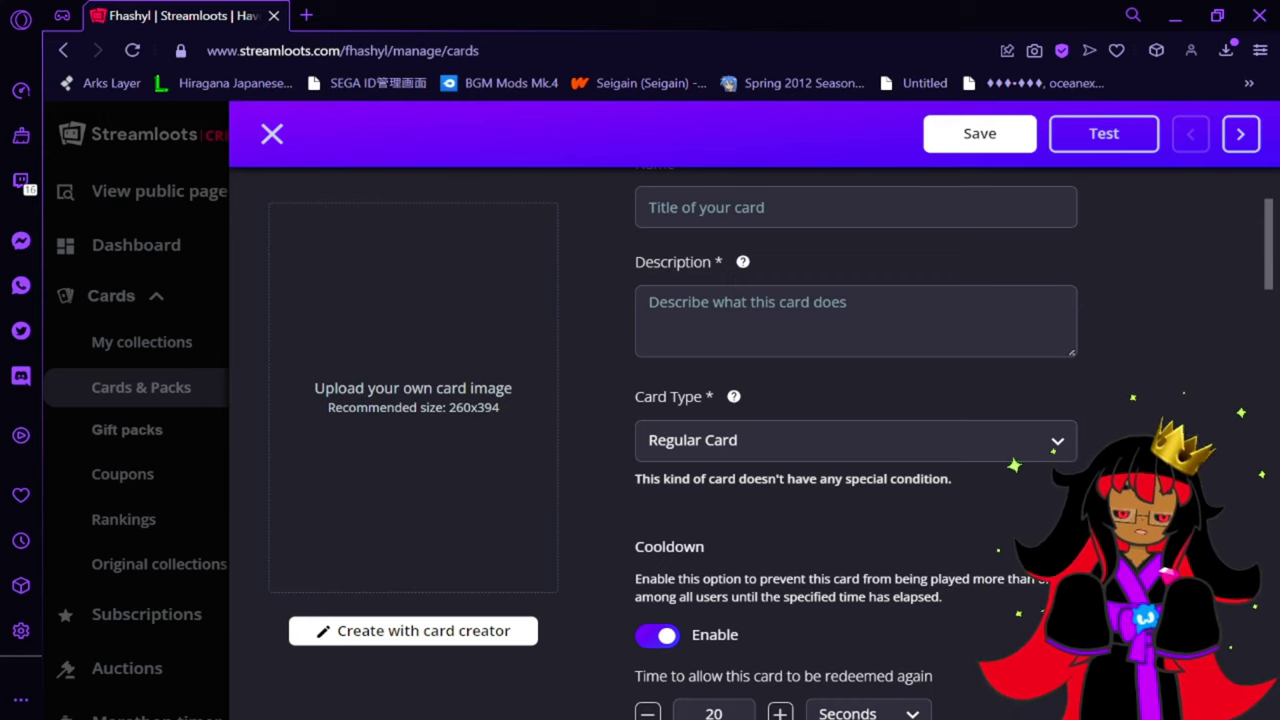
Step: View the time units offered for the new card's cooldown, keeping Seconds
scroll(666, 429, down, 2)
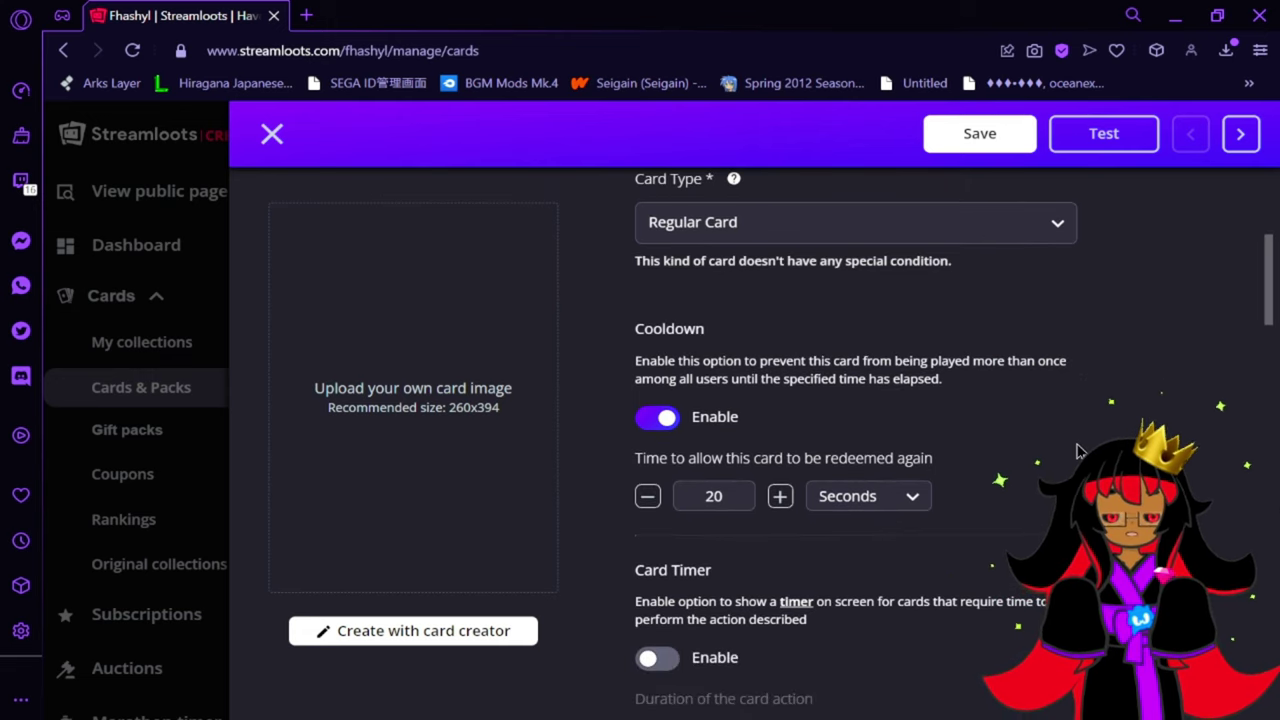
scroll(1080, 450, down, 1)
click(912, 442)
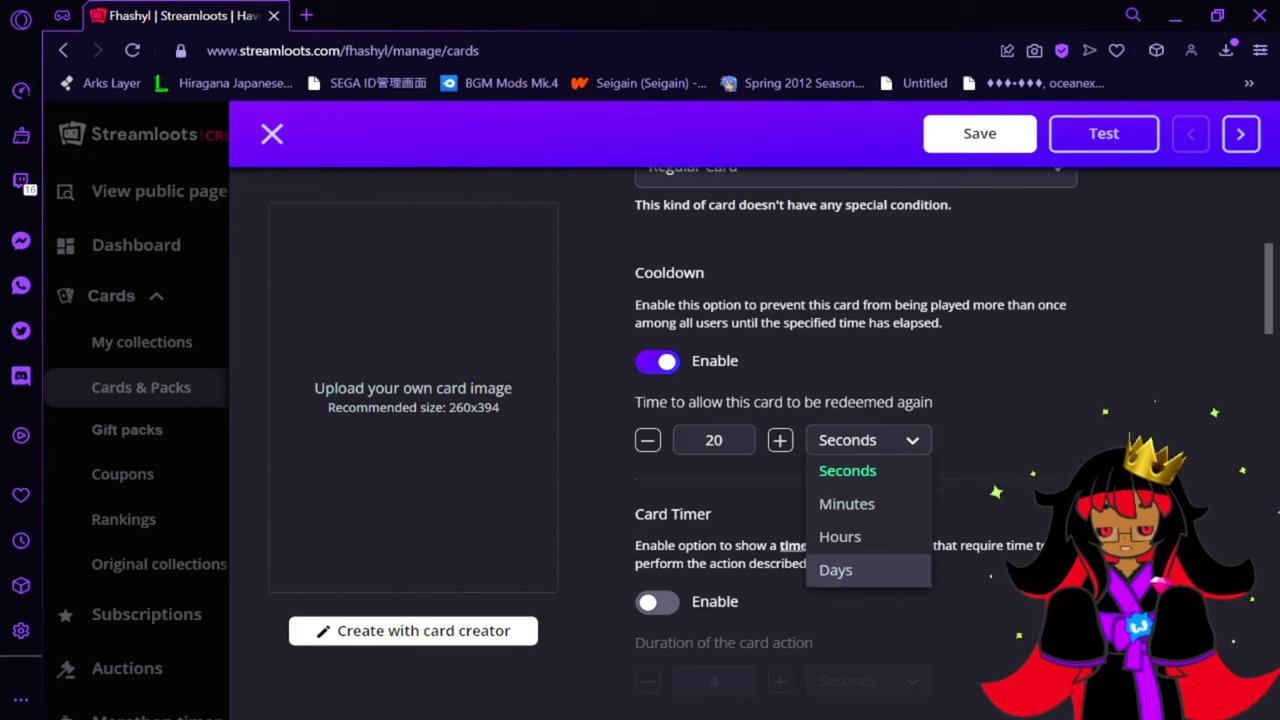
click(1178, 430)
Step: Look over the card timer settings, and try the "Obtainable only in paid packs" option by enabling and disabling it
scroll(1178, 430, down, 2)
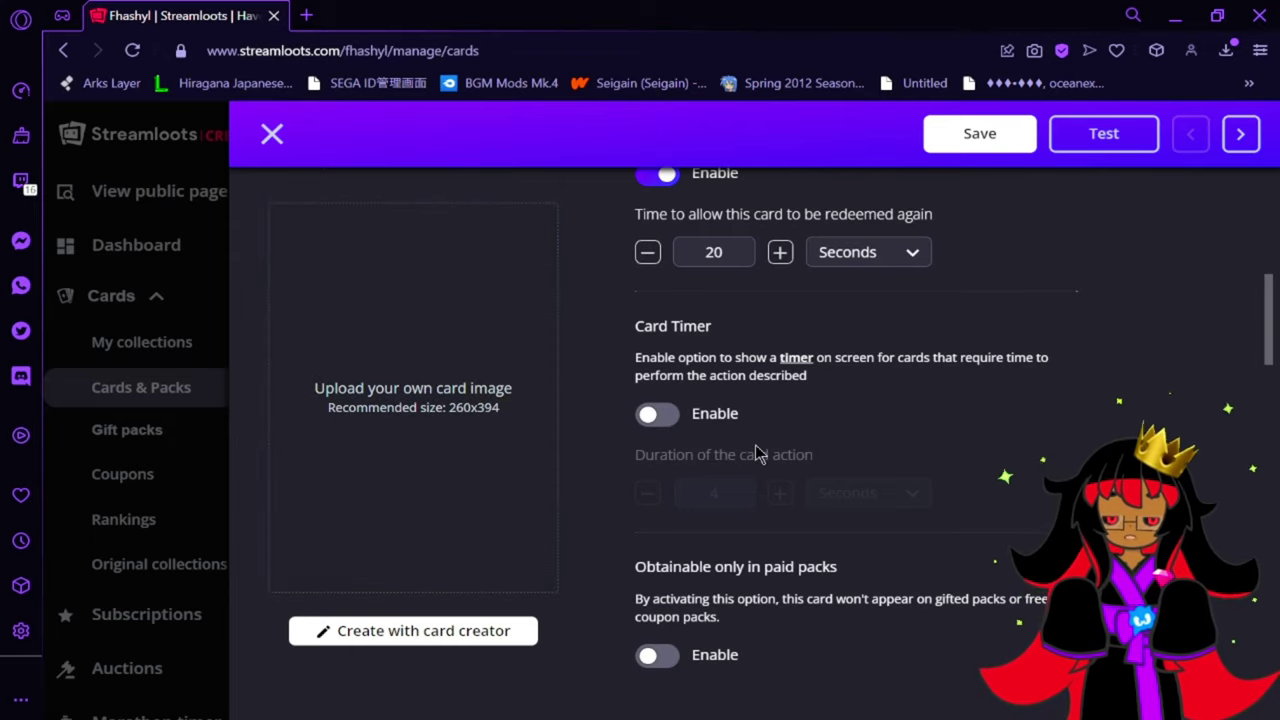
scroll(757, 453, down, 3)
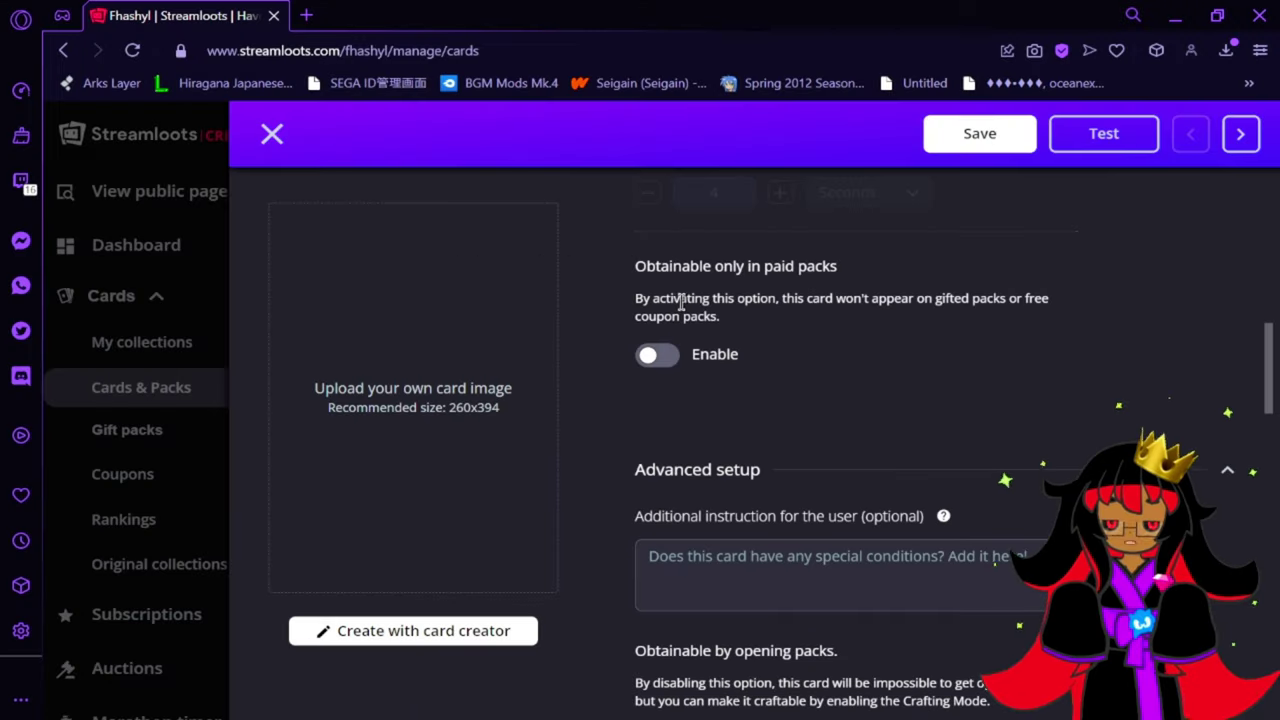
scroll(679, 303, up, 1)
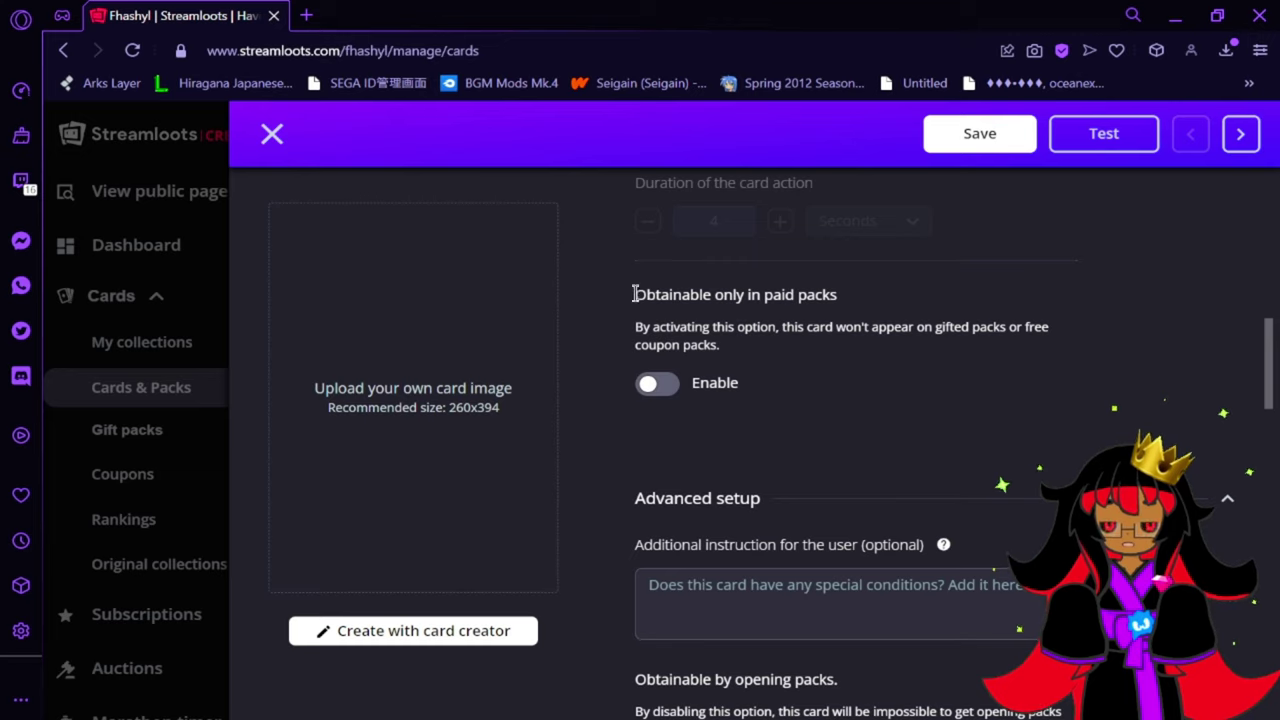
drag(634, 294, 849, 303)
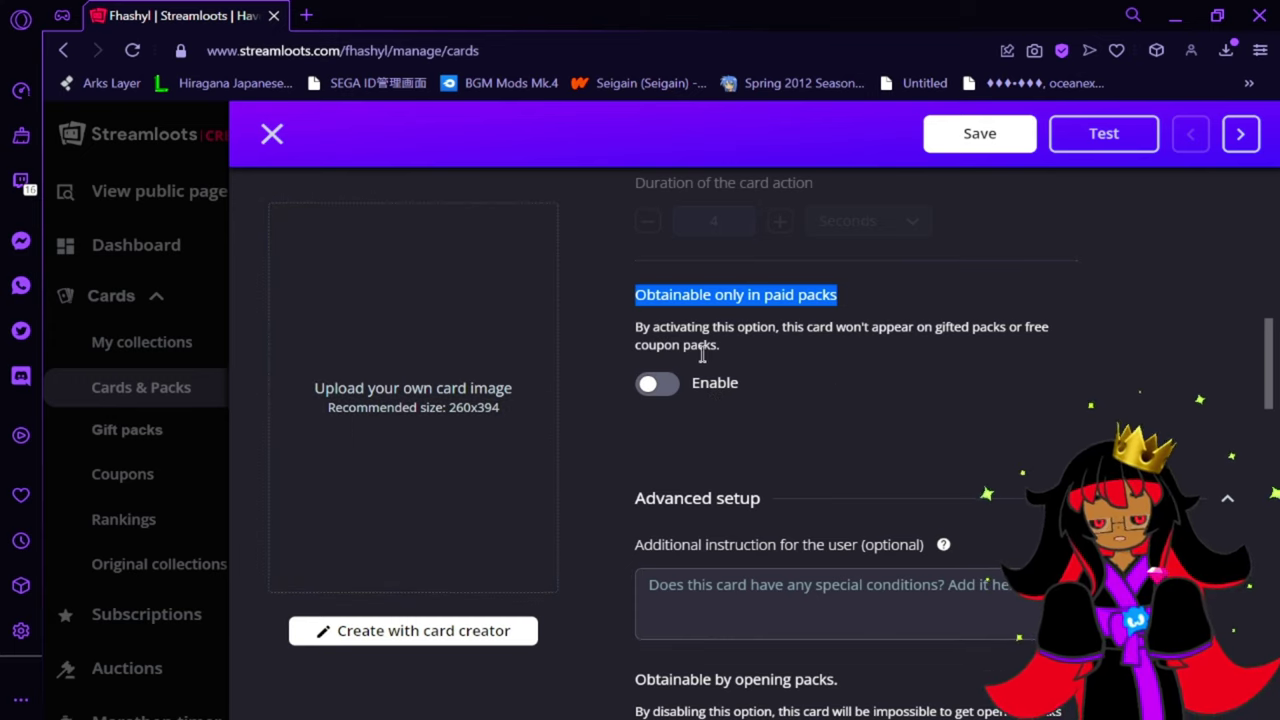
click(665, 396)
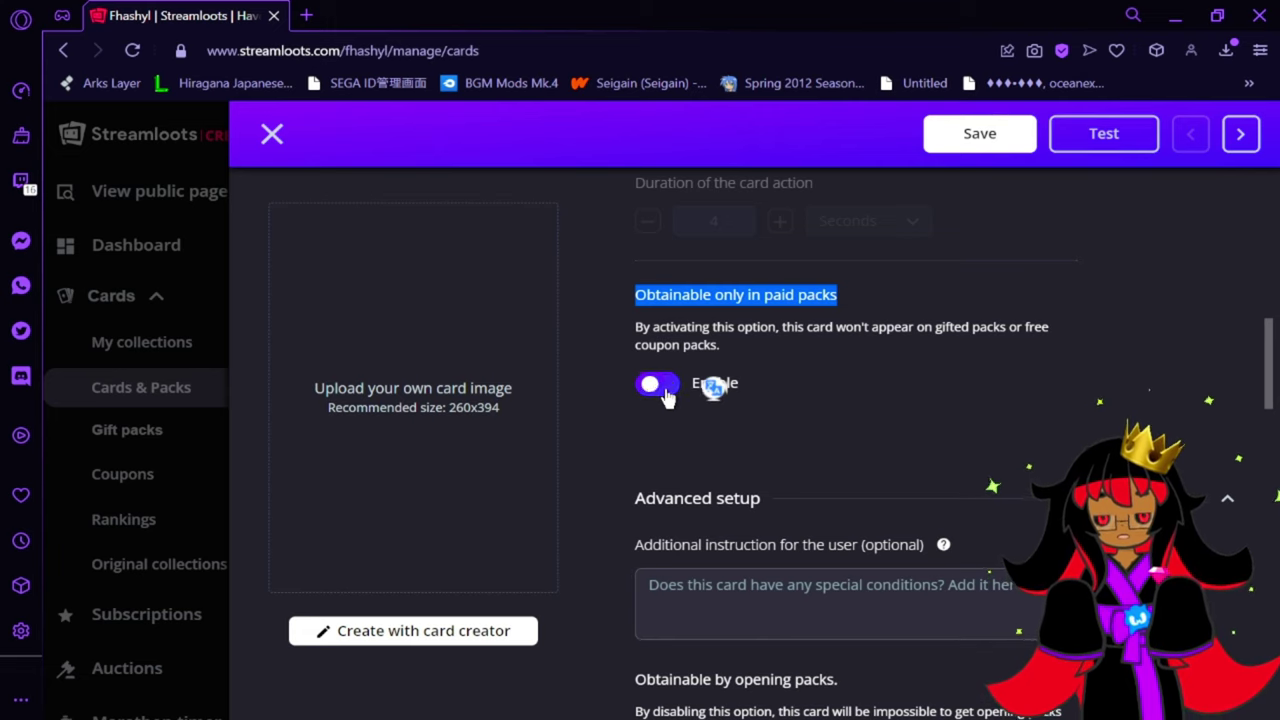
click(1210, 383)
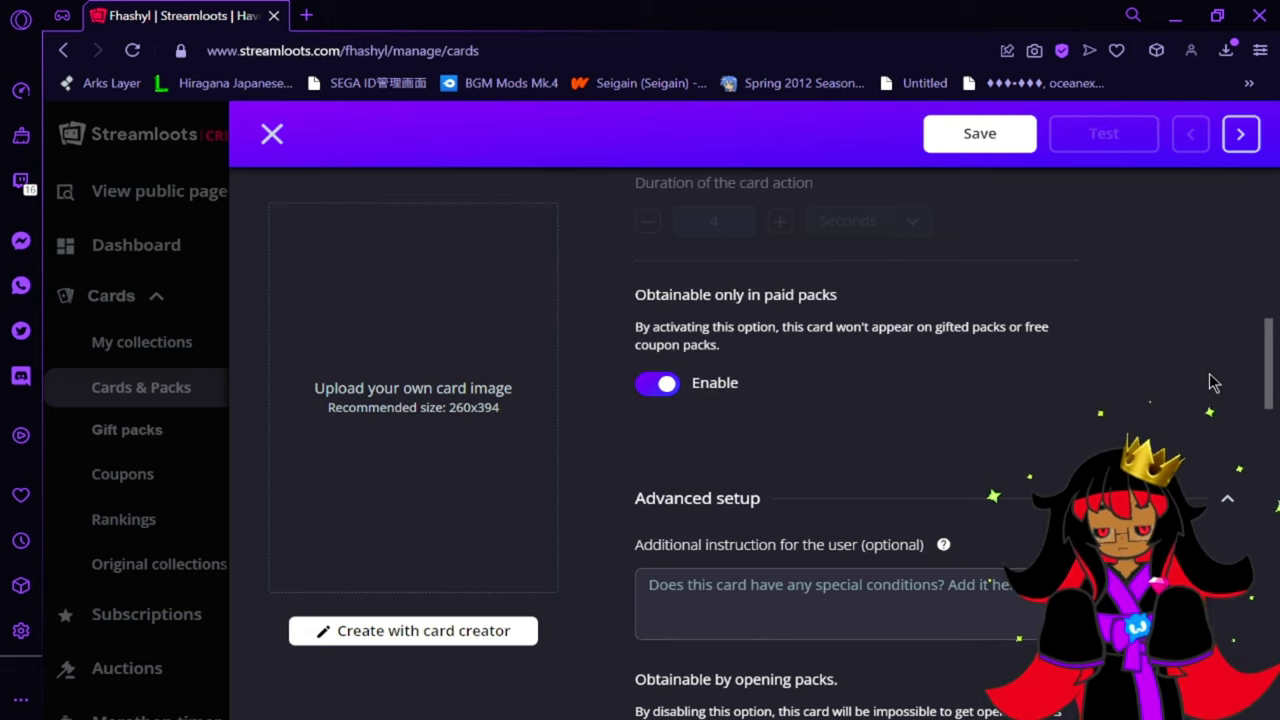
click(657, 383)
Step: Look over the card's advanced setup, and try the Craftable option by enabling and disabling it
scroll(600, 526, down, 3)
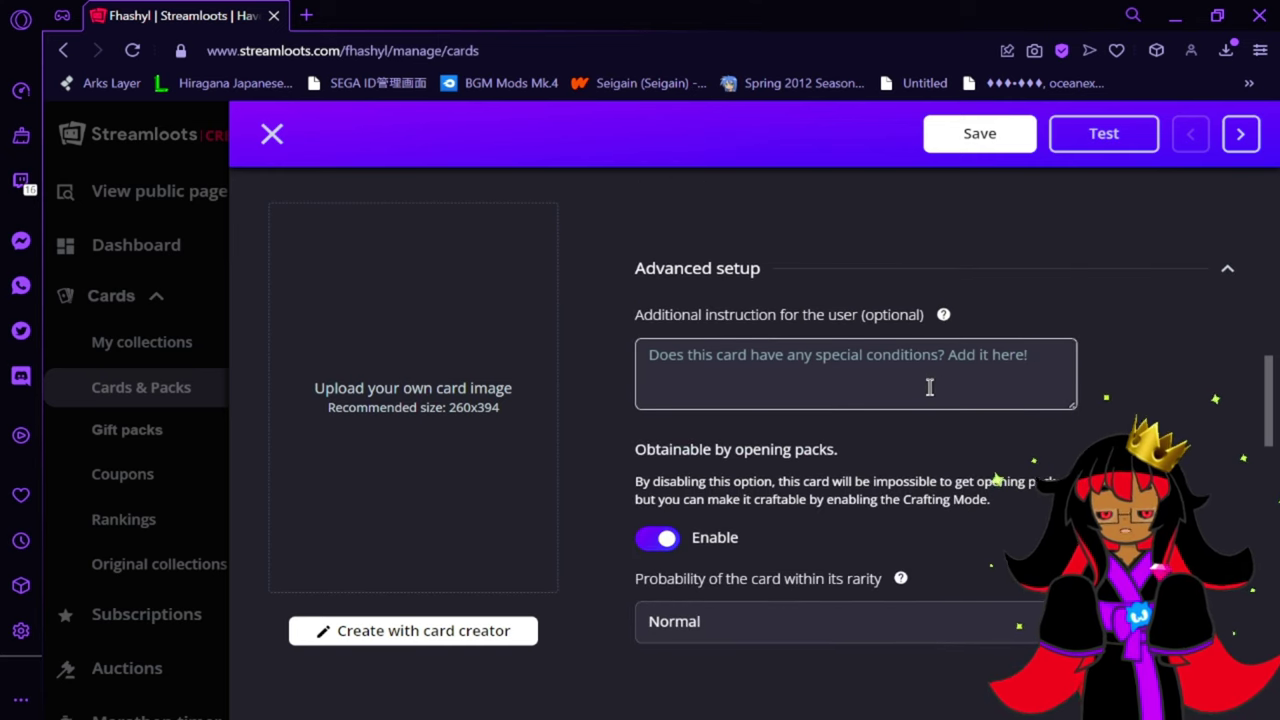
scroll(929, 390, down, 2)
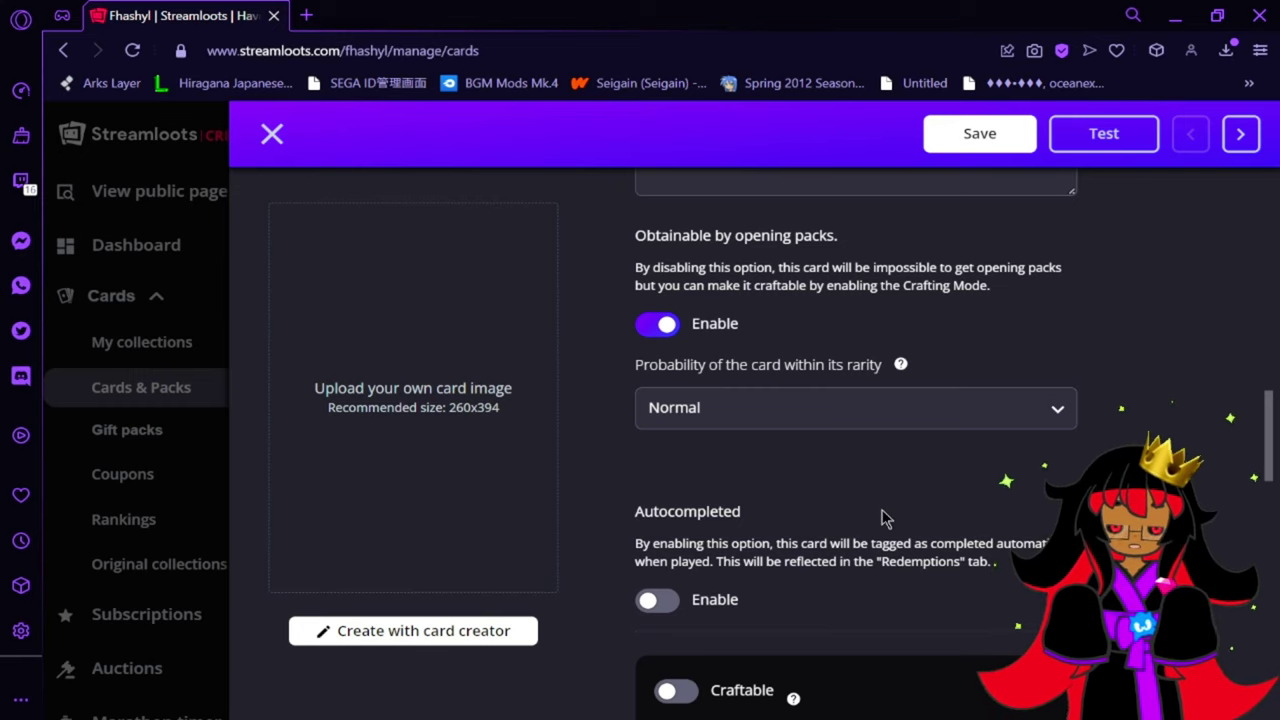
scroll(884, 517, down, 2)
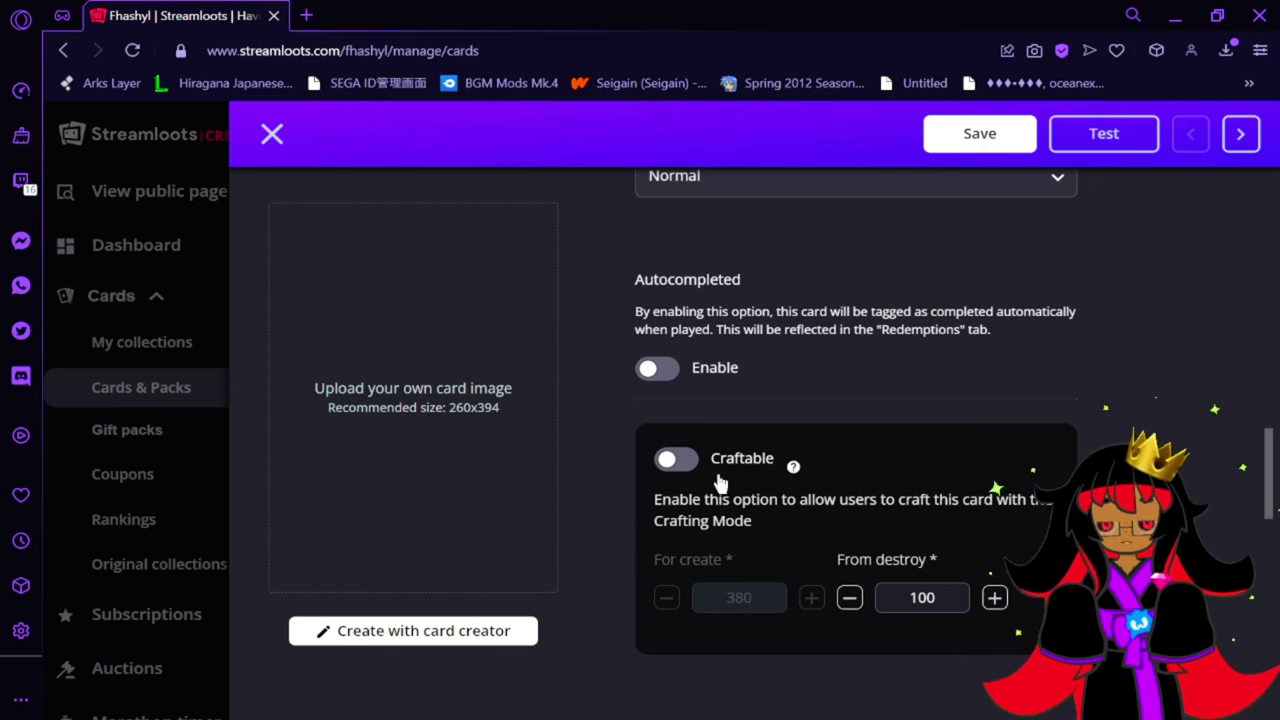
scroll(738, 487, down, 1)
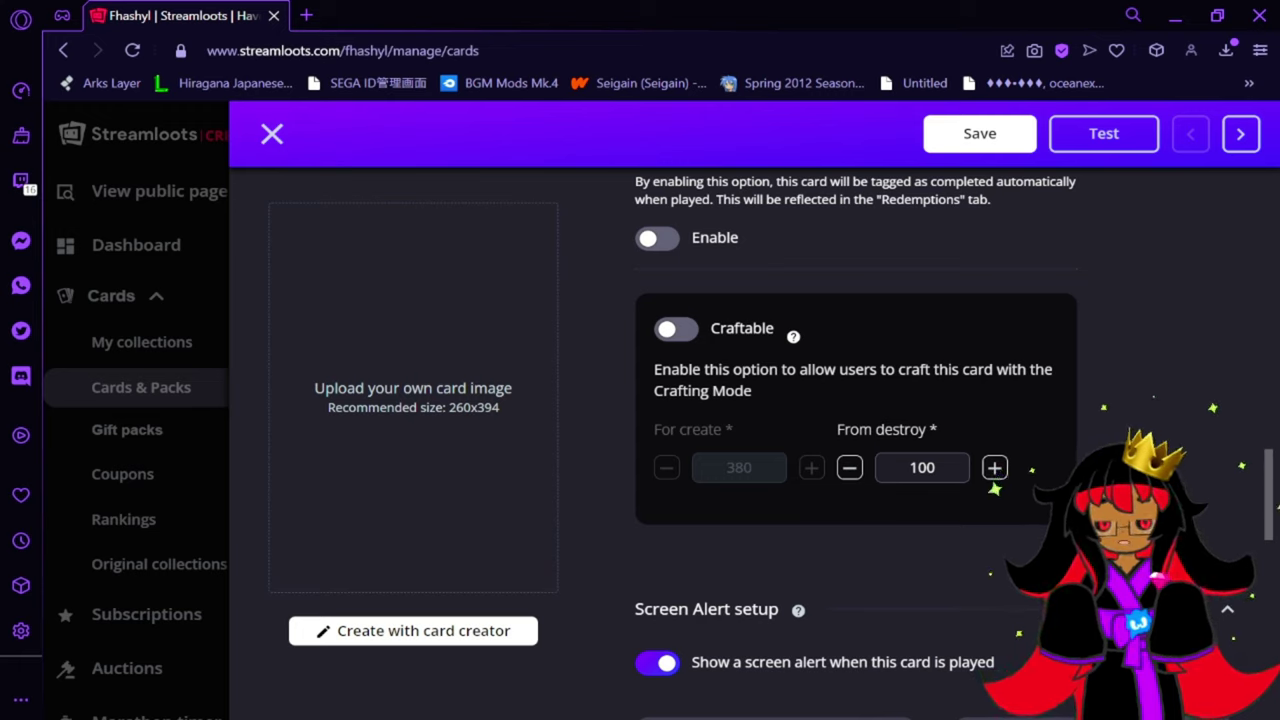
click(672, 330)
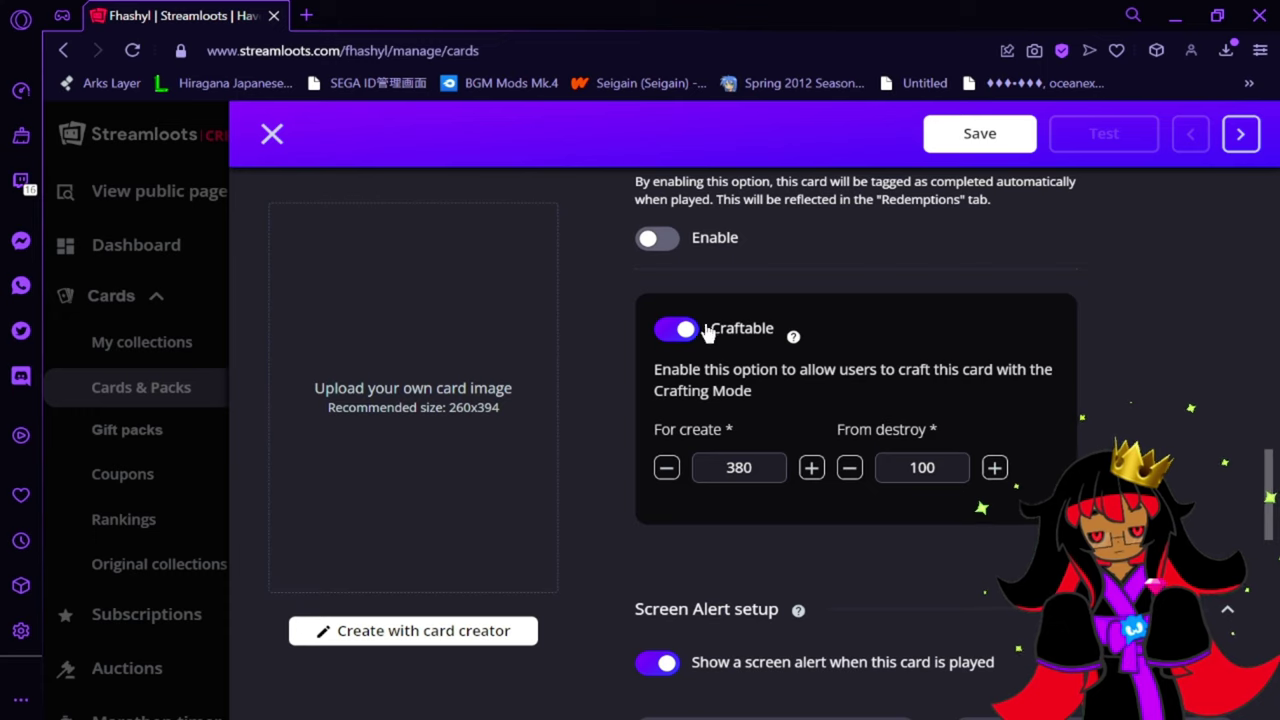
click(740, 330)
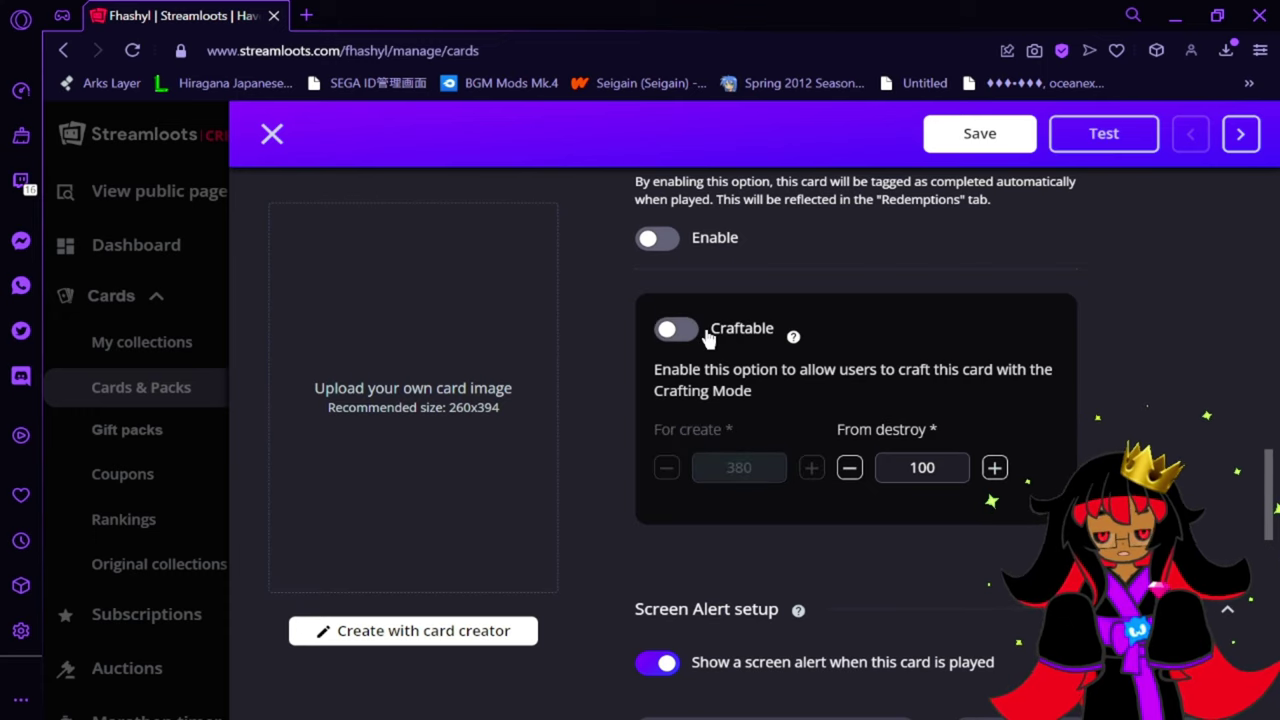
Step: Examine the card's Screen Alert setup, covering image, message, sound, volume, duration and text to speech, down to the integration section
scroll(908, 403, down, 3)
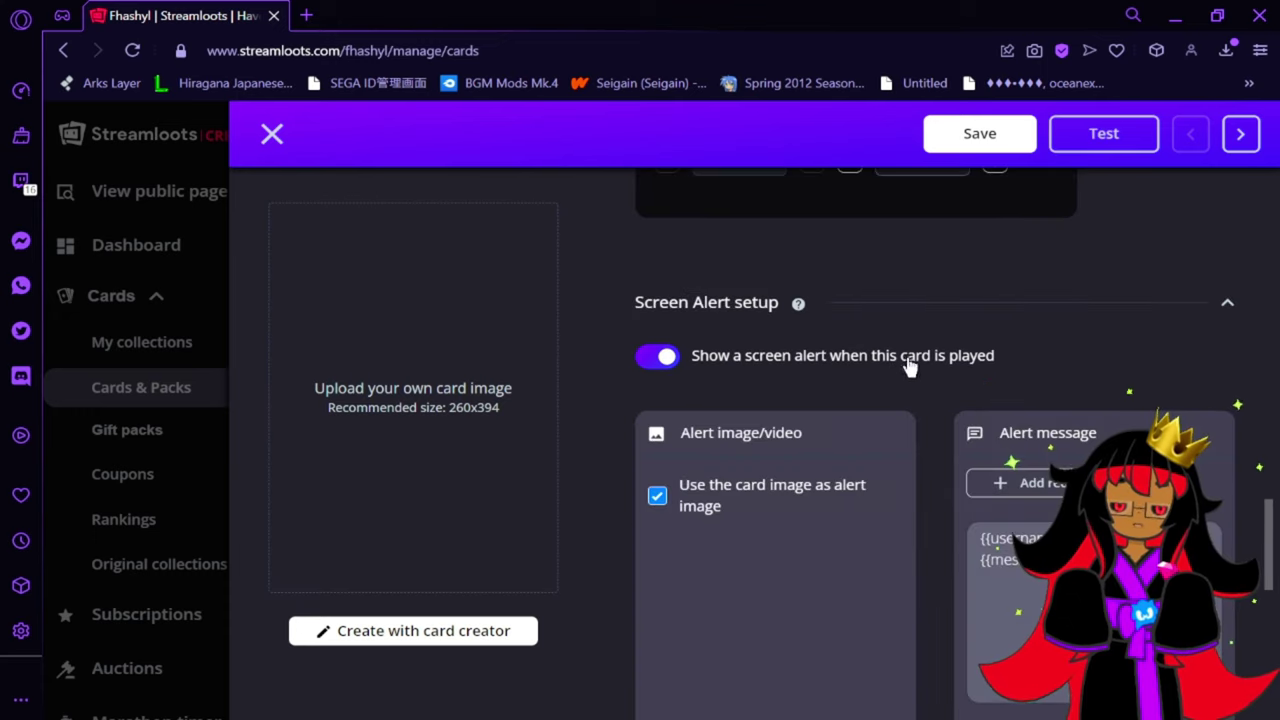
scroll(709, 466, down, 2)
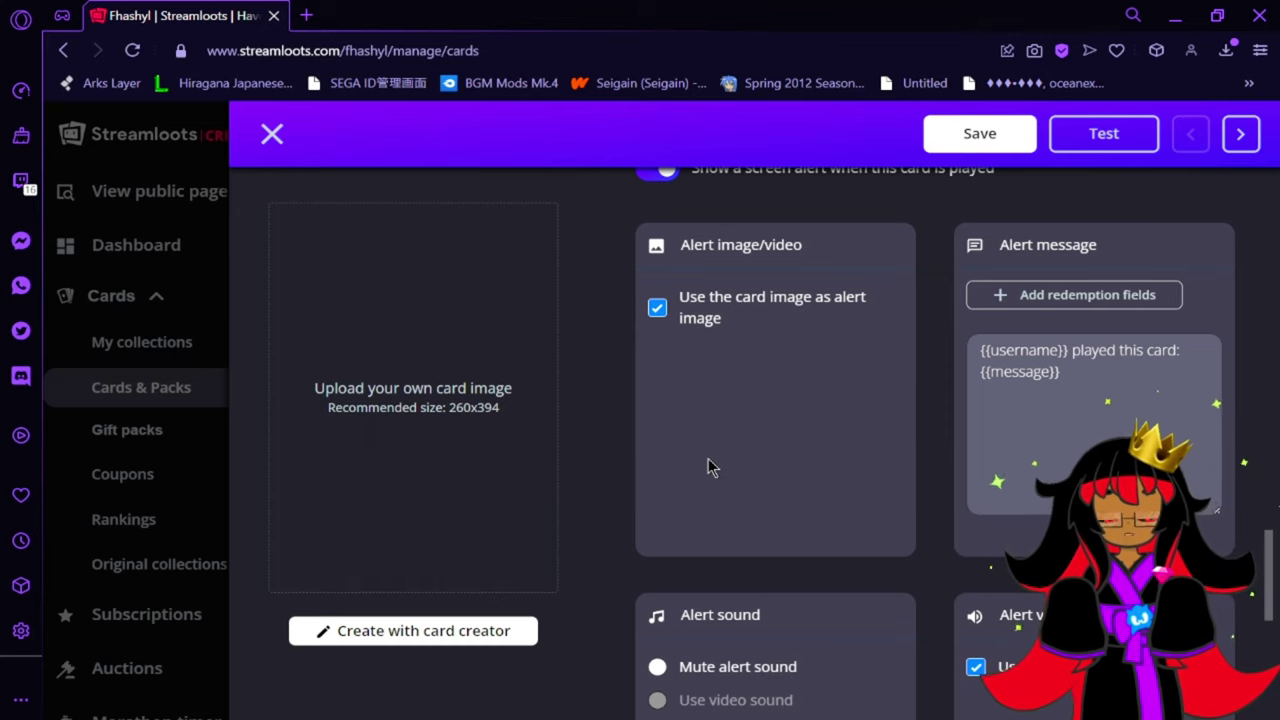
scroll(709, 466, down, 2)
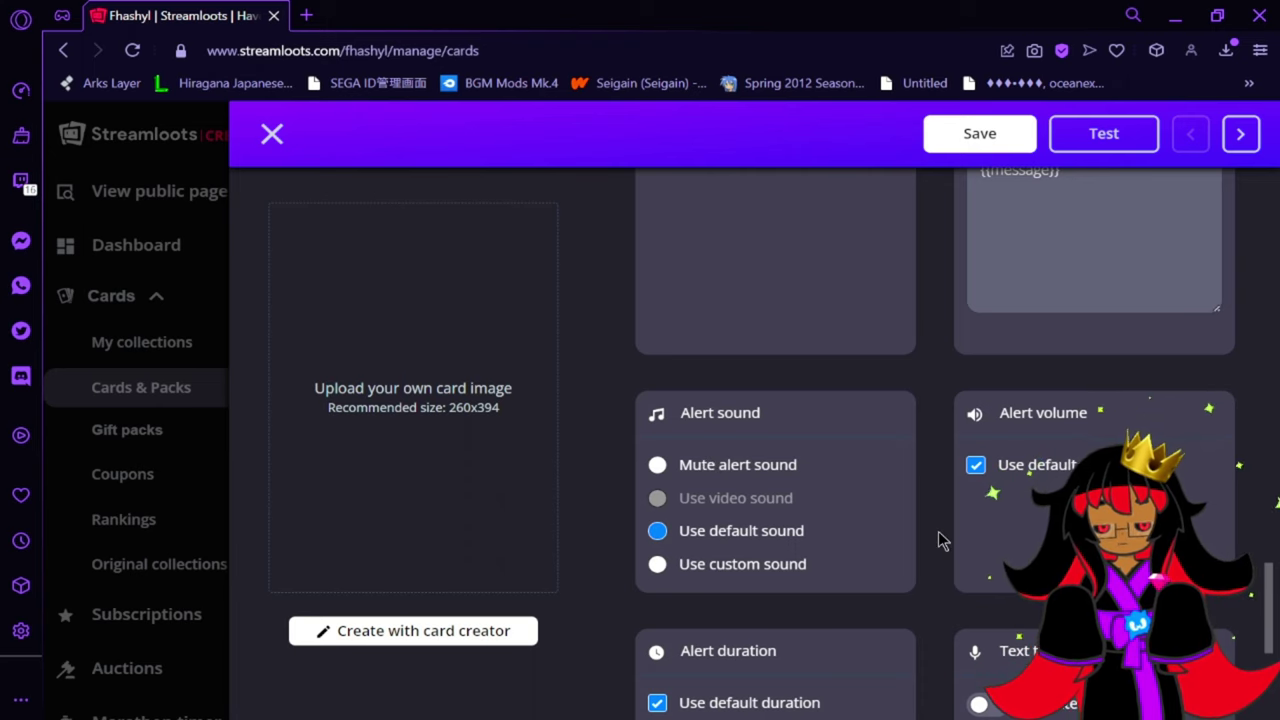
scroll(940, 540, down, 1)
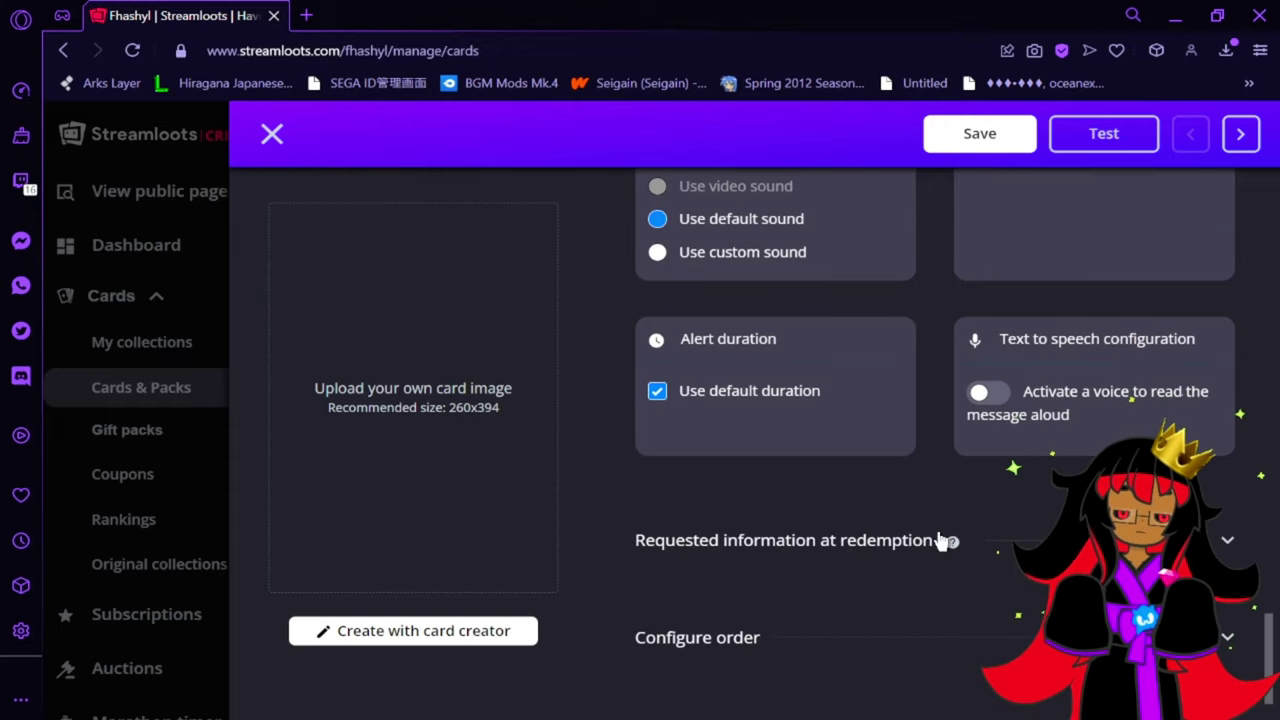
scroll(938, 537, down, 1)
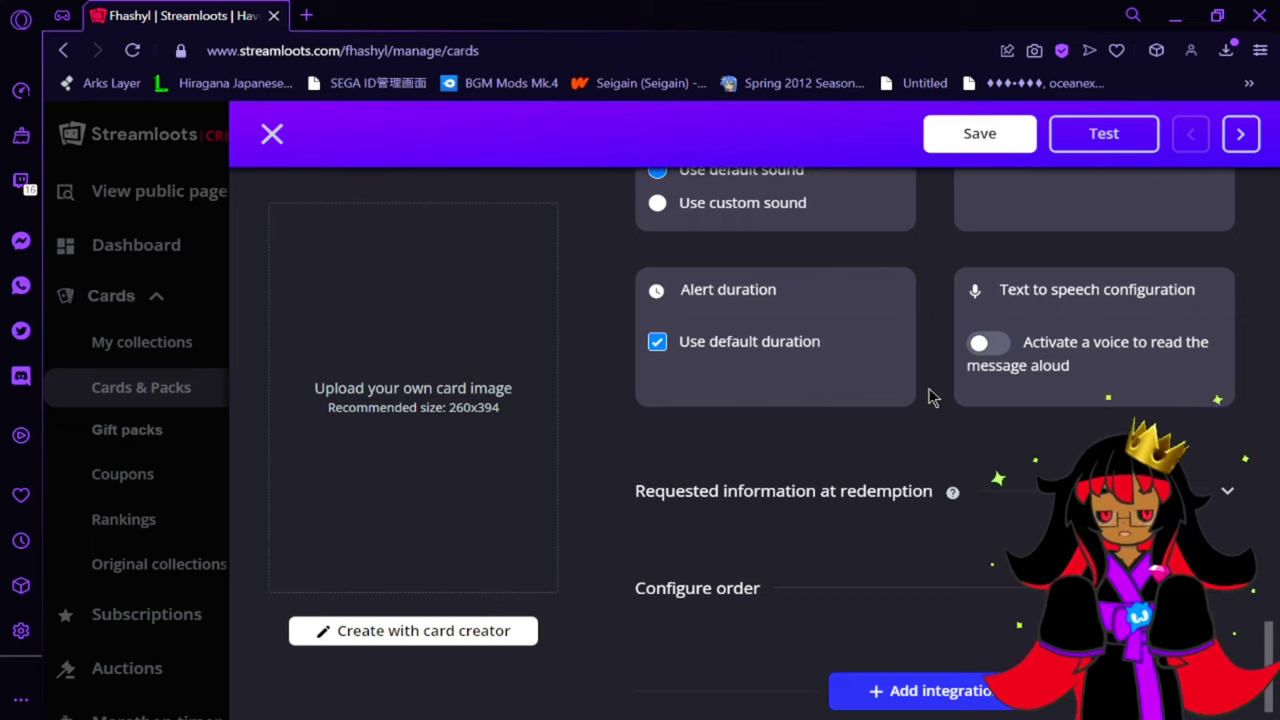
Step: Expand the card's "Requested information at redemption" and "Configure order" sections and look over their settings
scroll(928, 397, down, 1)
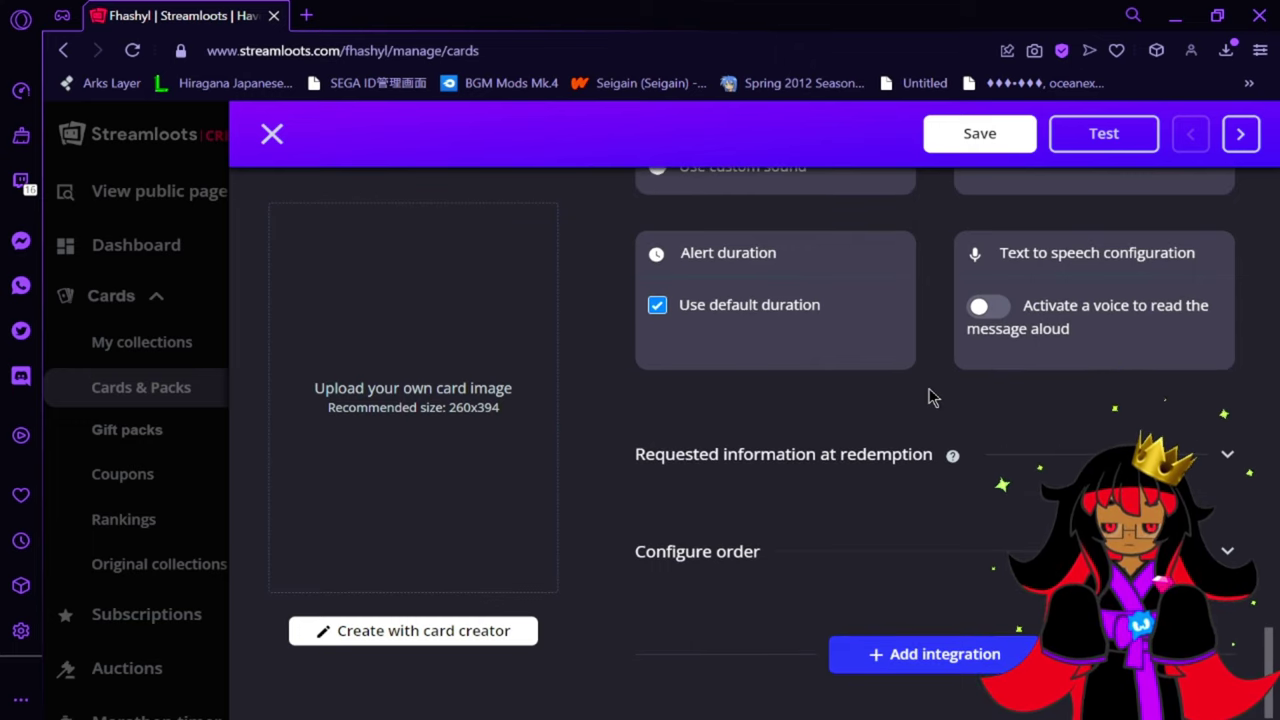
click(1226, 458)
scroll(1082, 456, down, 1)
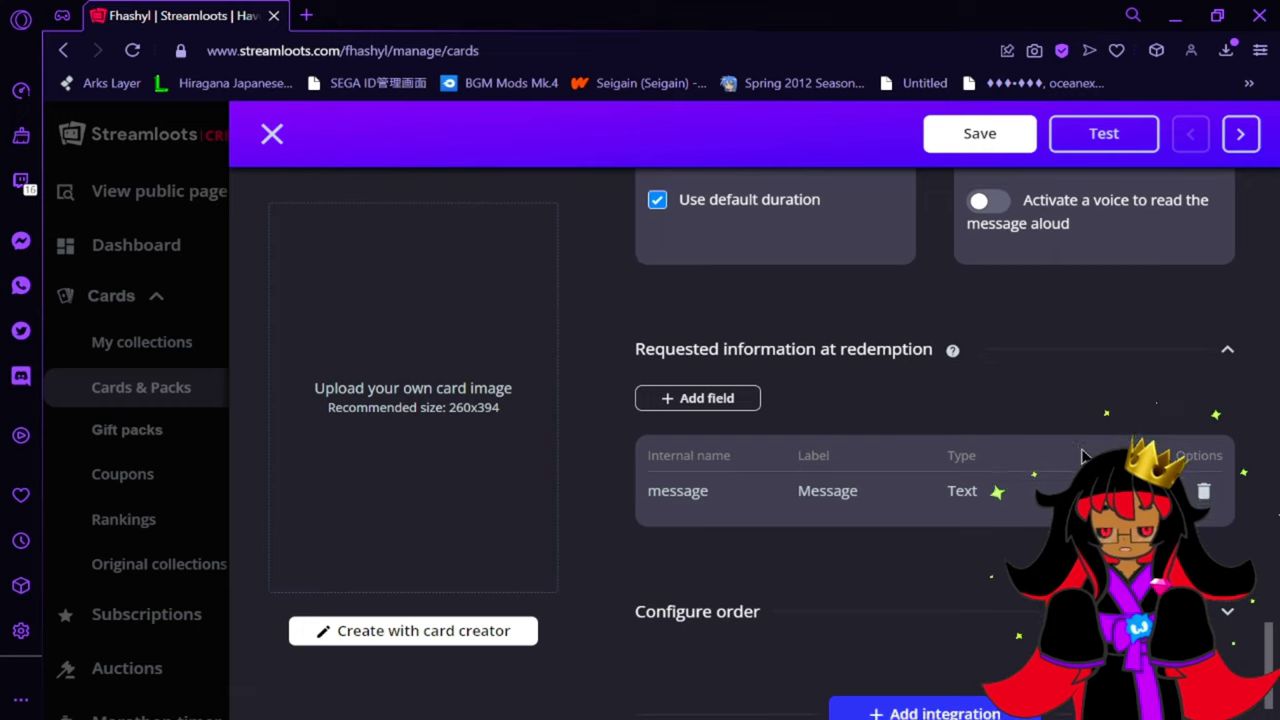
scroll(1220, 540, down, 1)
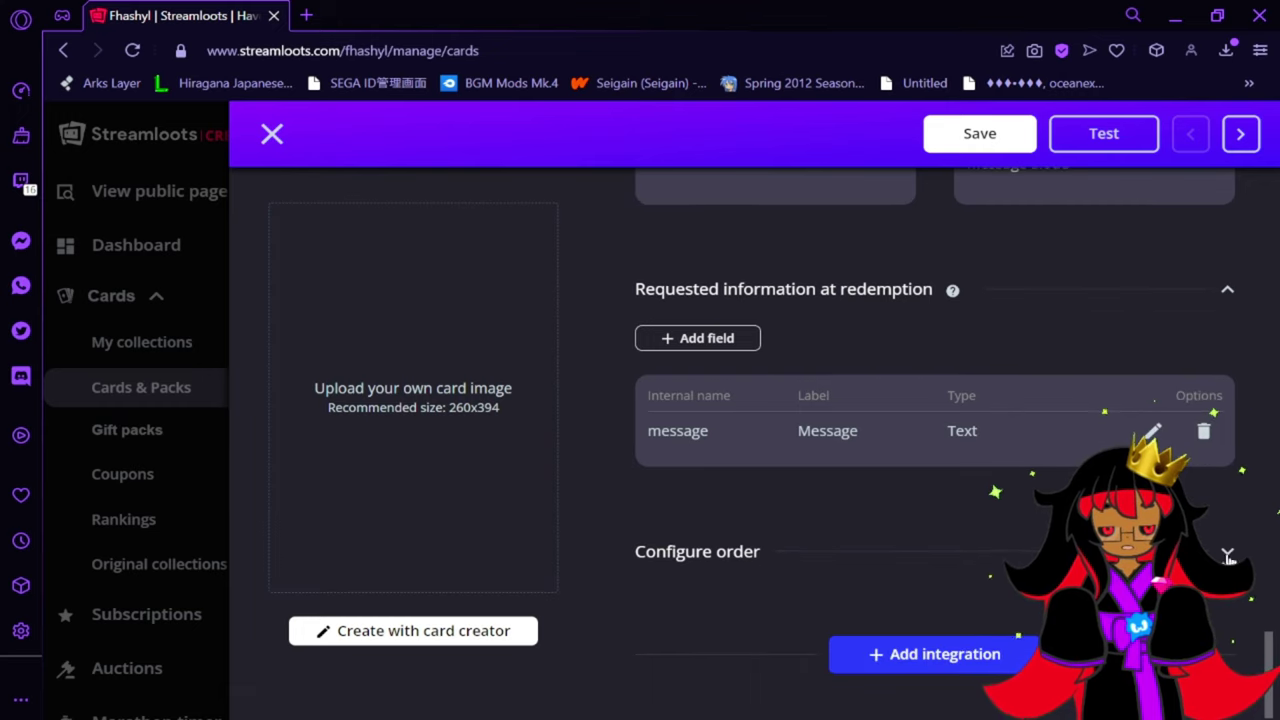
click(1225, 551)
scroll(1220, 550, down, 3)
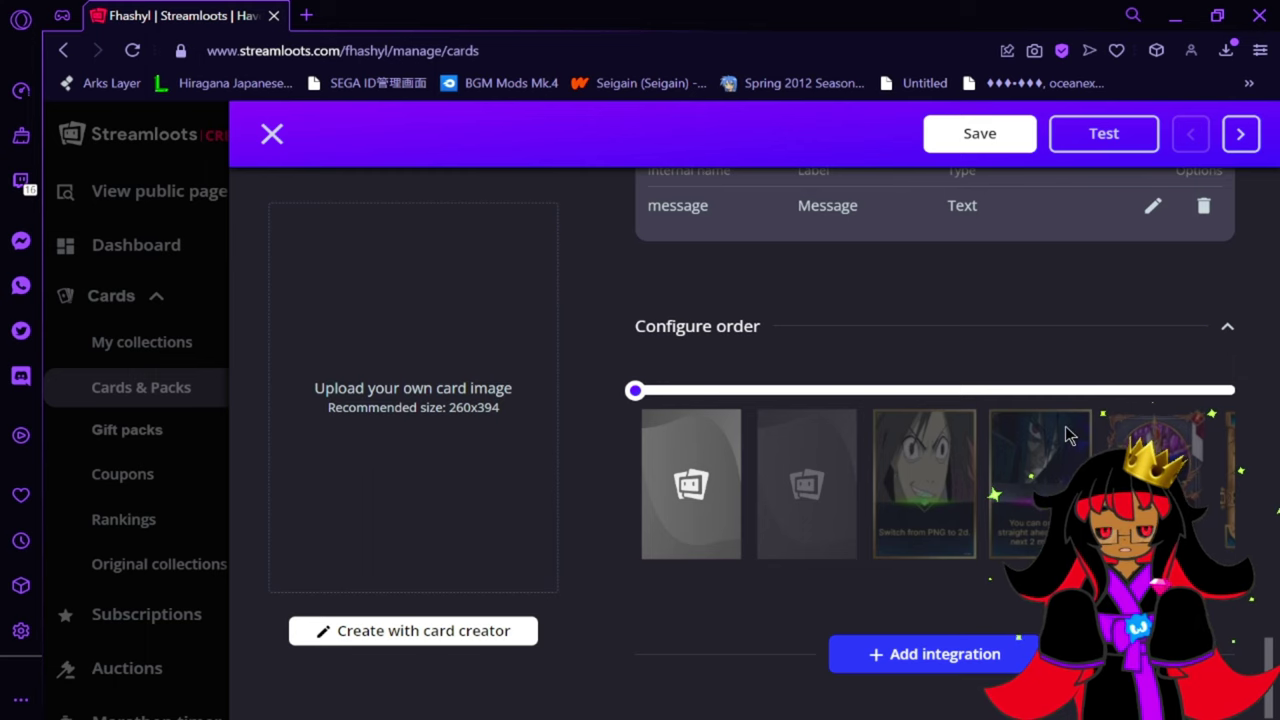
Step: Look through the integrations available for the card, from Chatbot to Marathon, and close the list without adding one
click(966, 666)
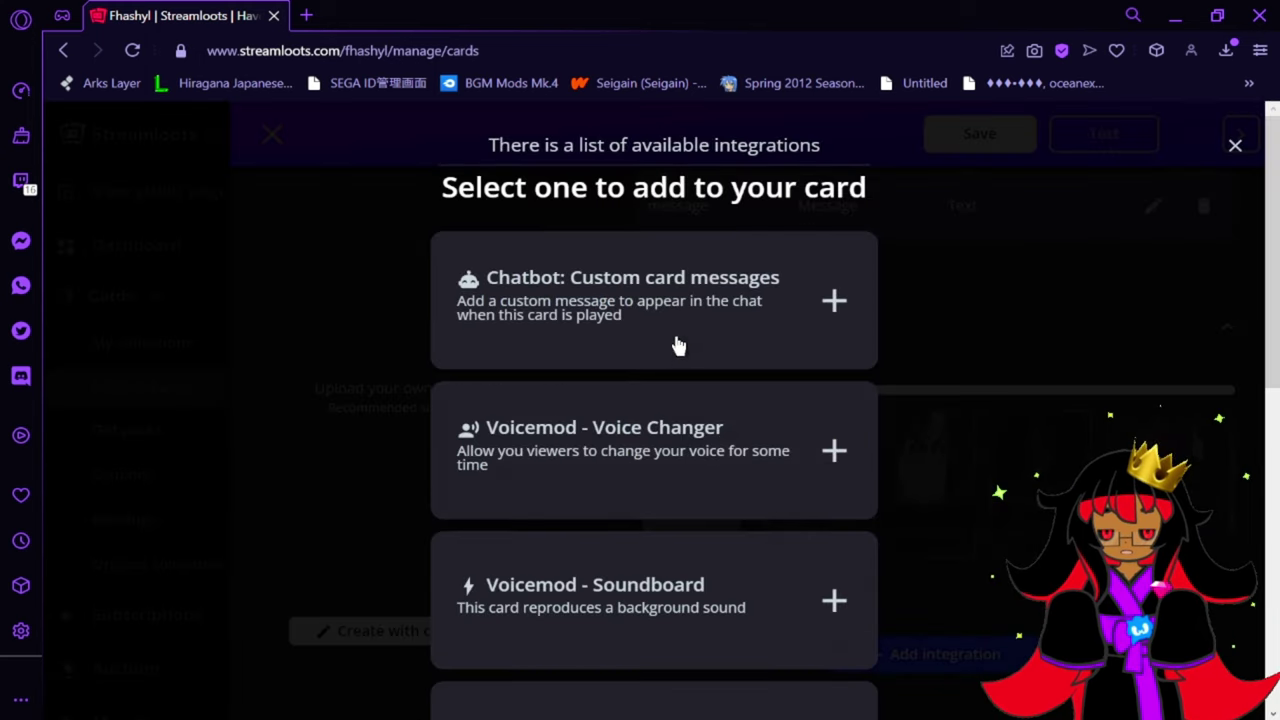
scroll(729, 374, down, 2)
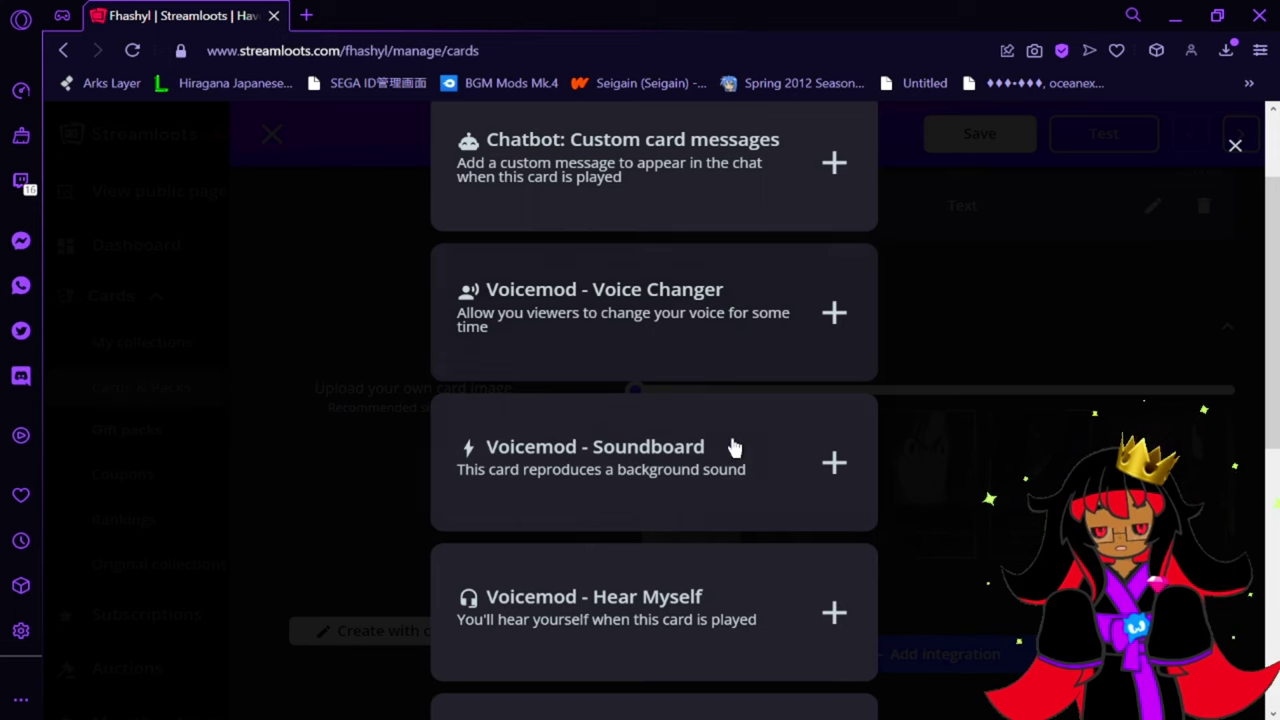
scroll(734, 449, down, 2)
scroll(734, 446, down, 2)
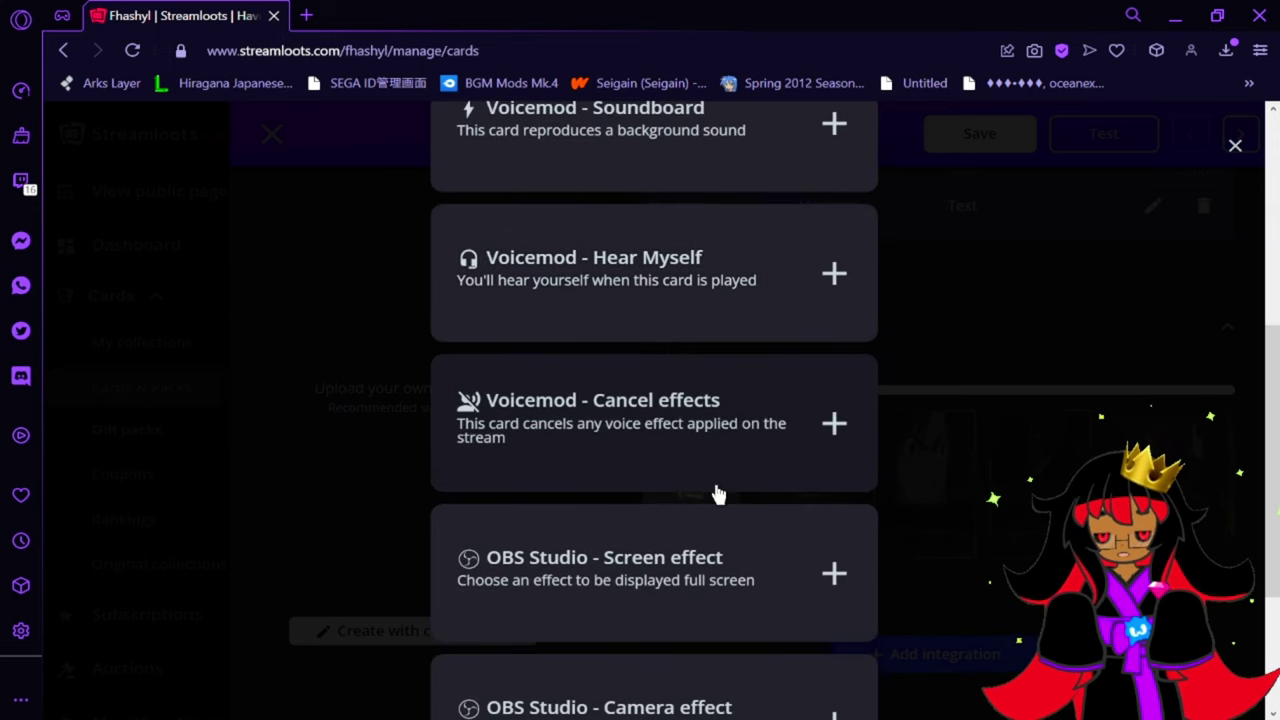
scroll(714, 494, down, 1)
scroll(737, 558, down, 2)
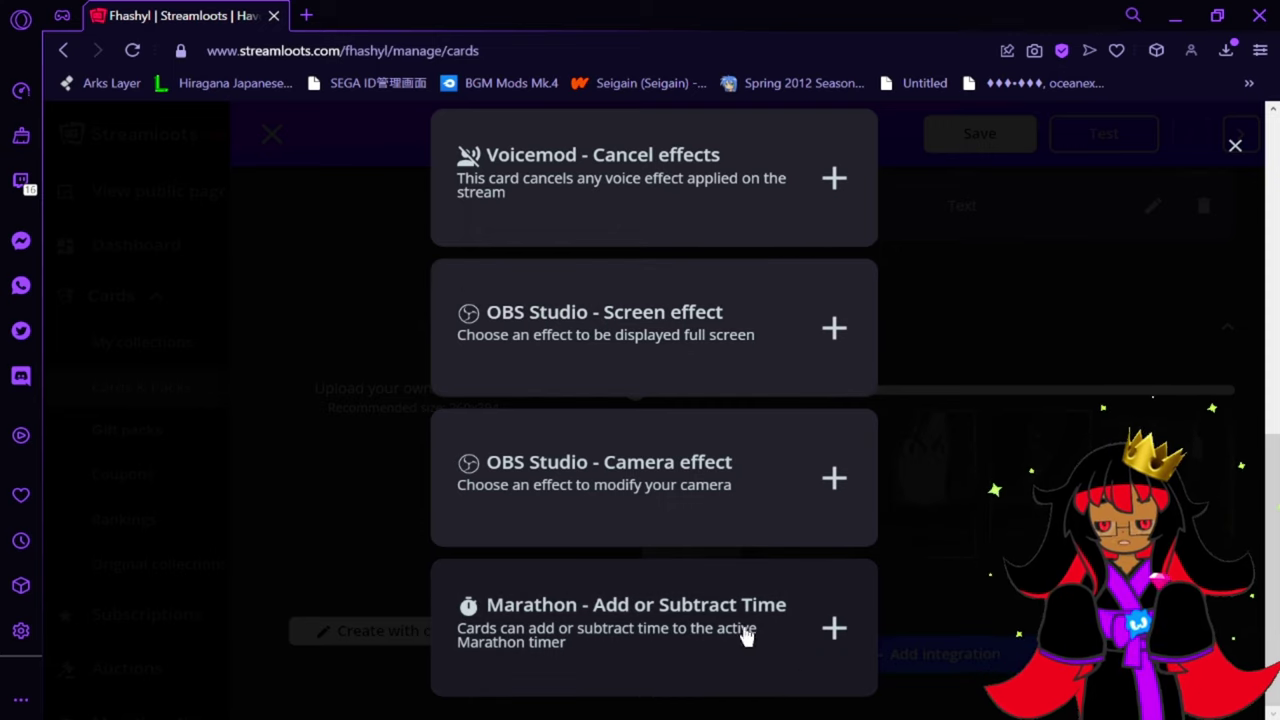
click(1235, 145)
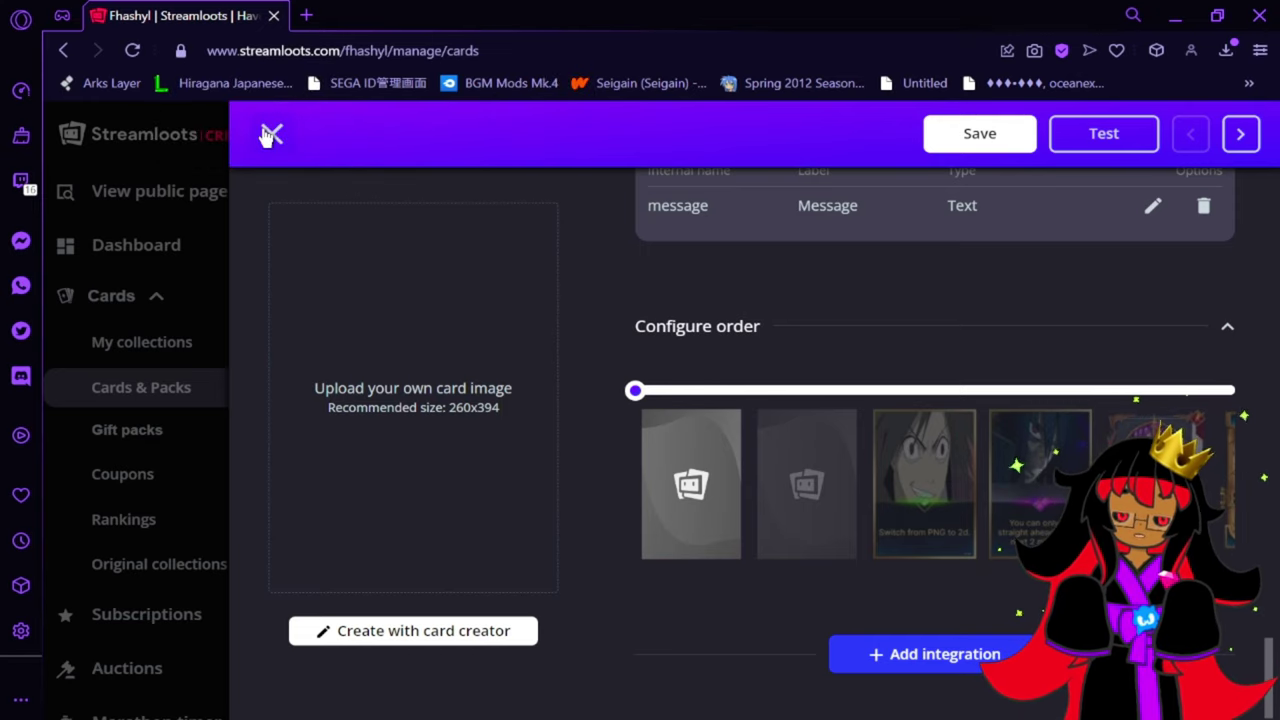
Step: Close the new card's editor without saving and browse all the cards of the Chaos Pack collection
scroll(824, 343, up, 10)
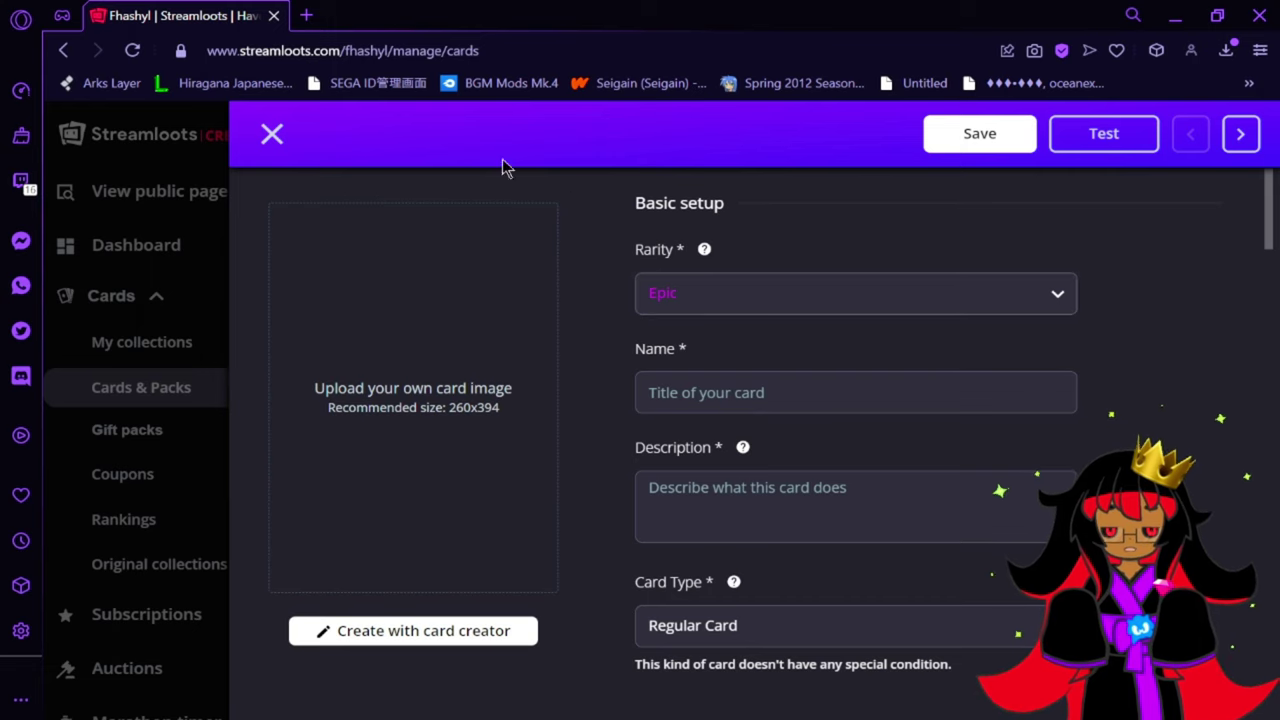
click(277, 134)
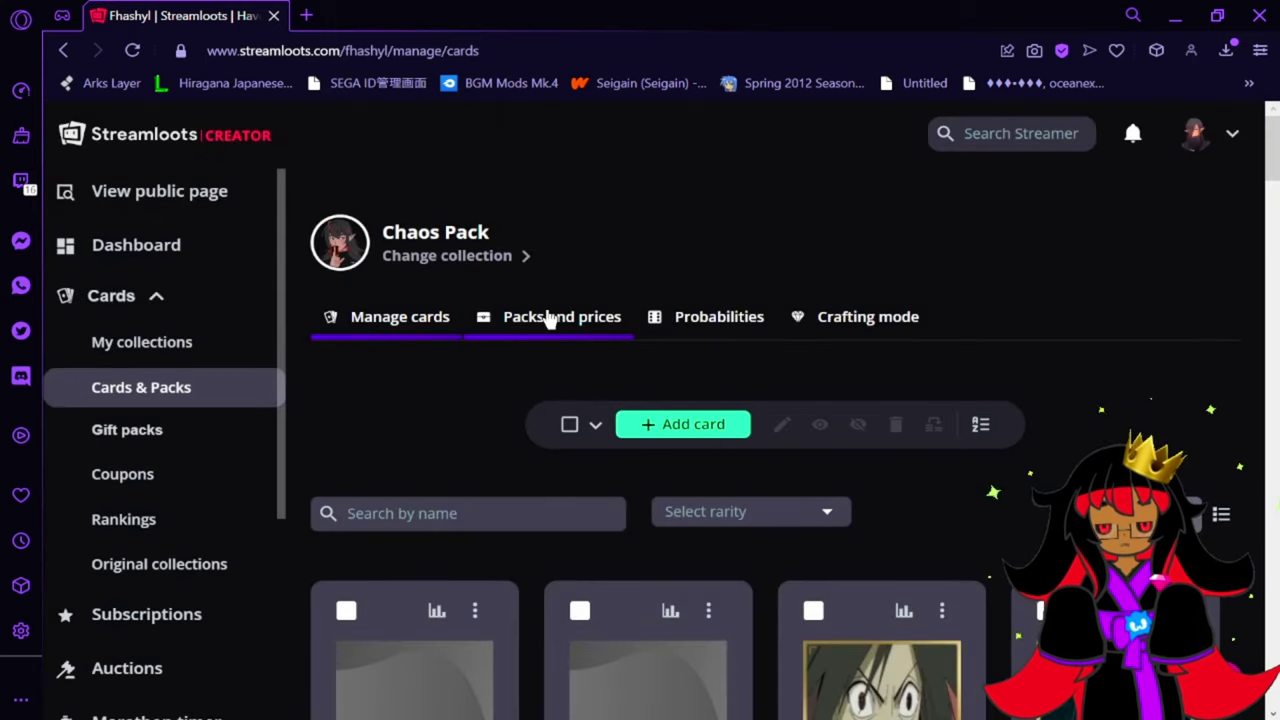
scroll(551, 314, down, 3)
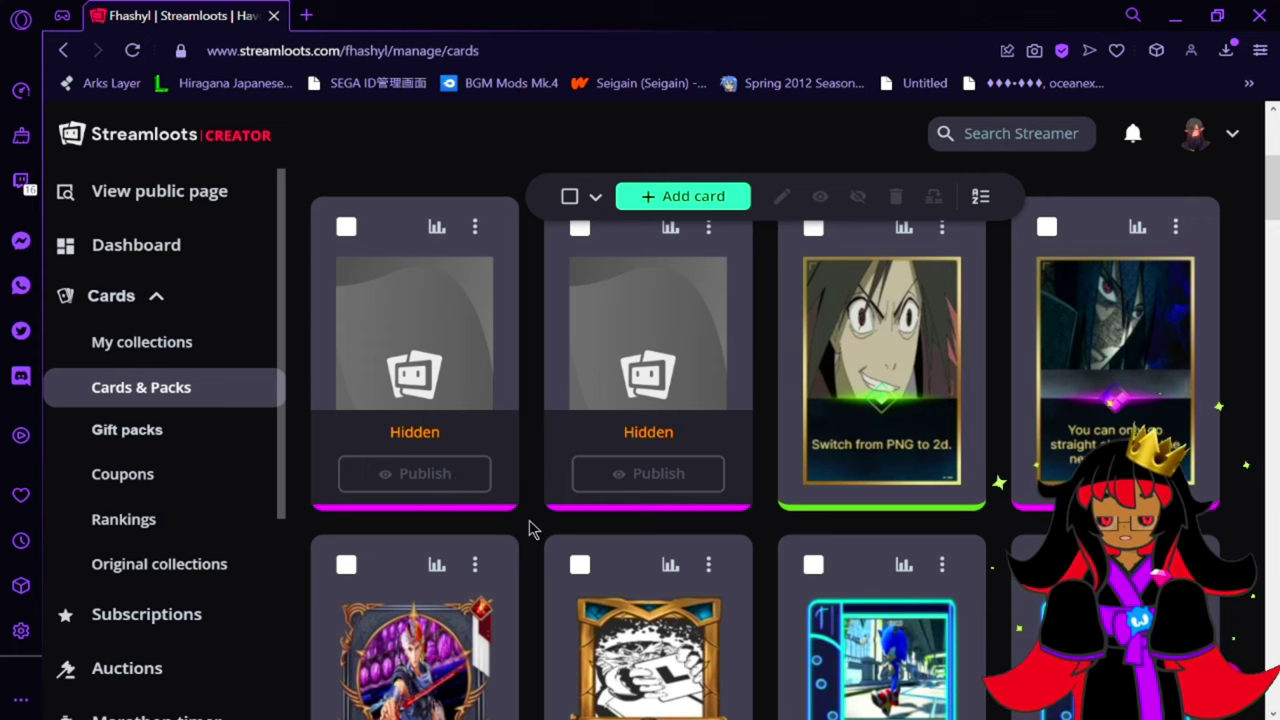
scroll(785, 563, down, 8)
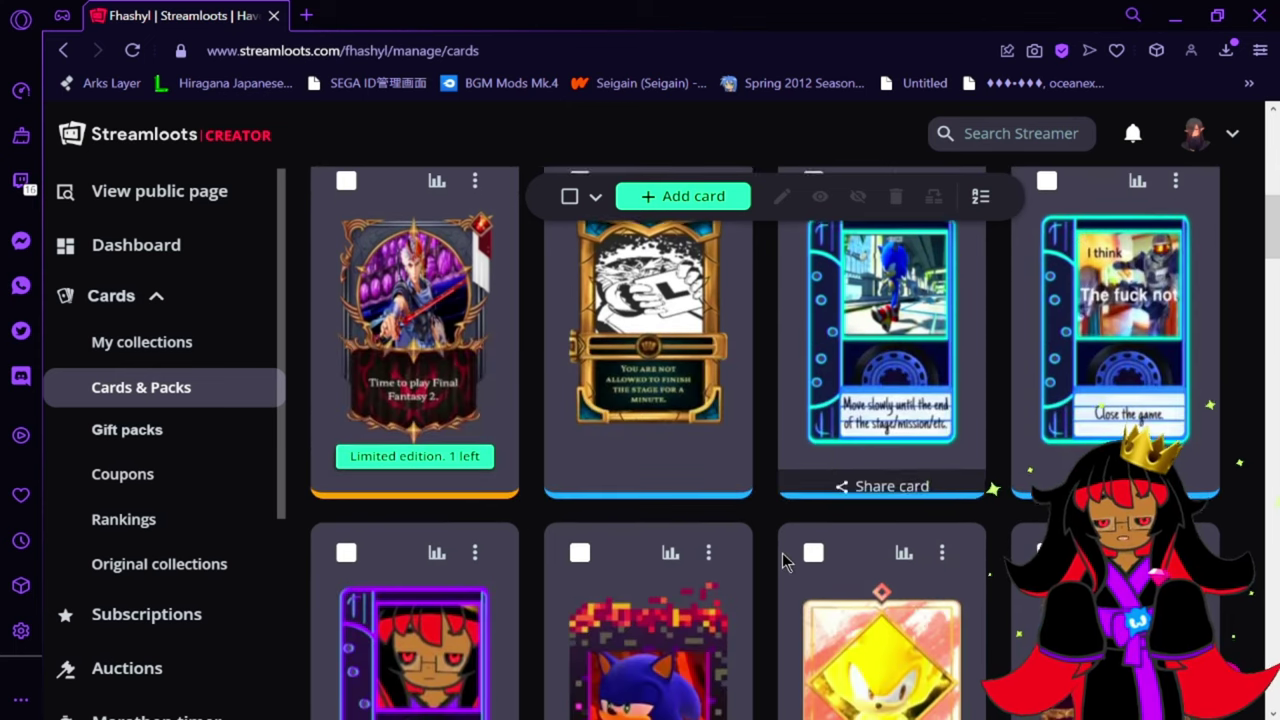
scroll(785, 563, down, 2)
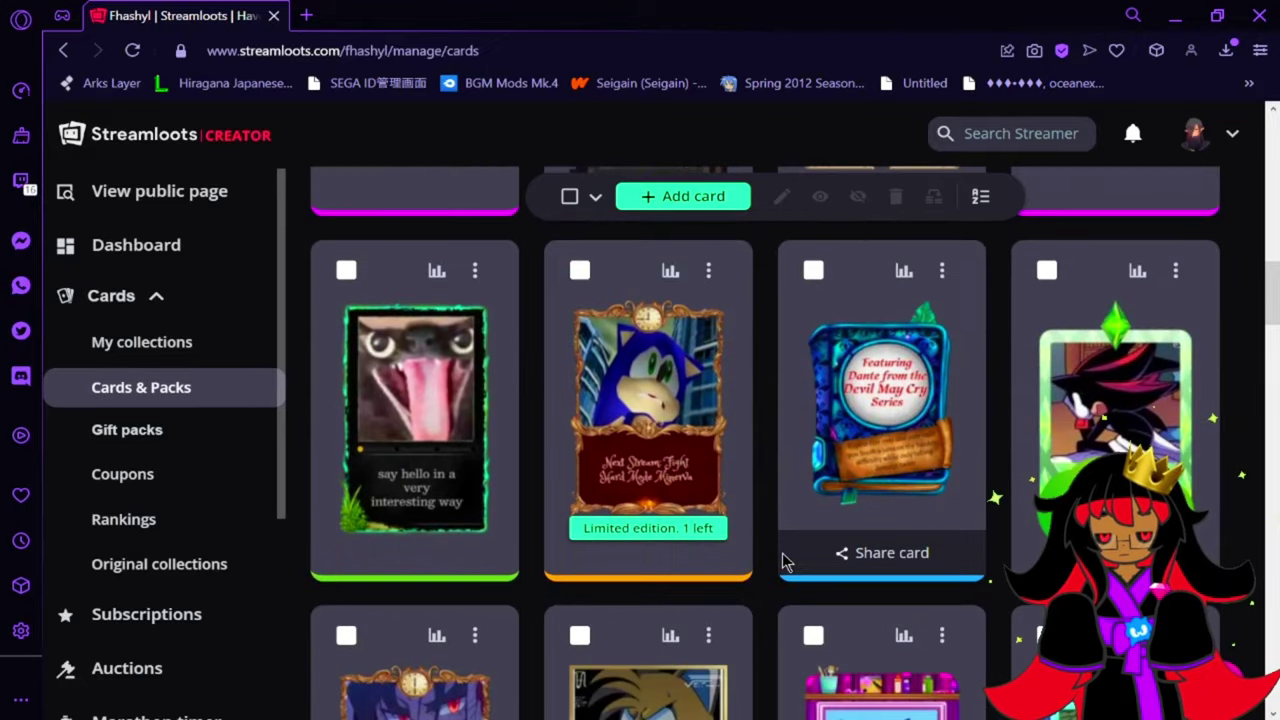
scroll(785, 563, down, 12)
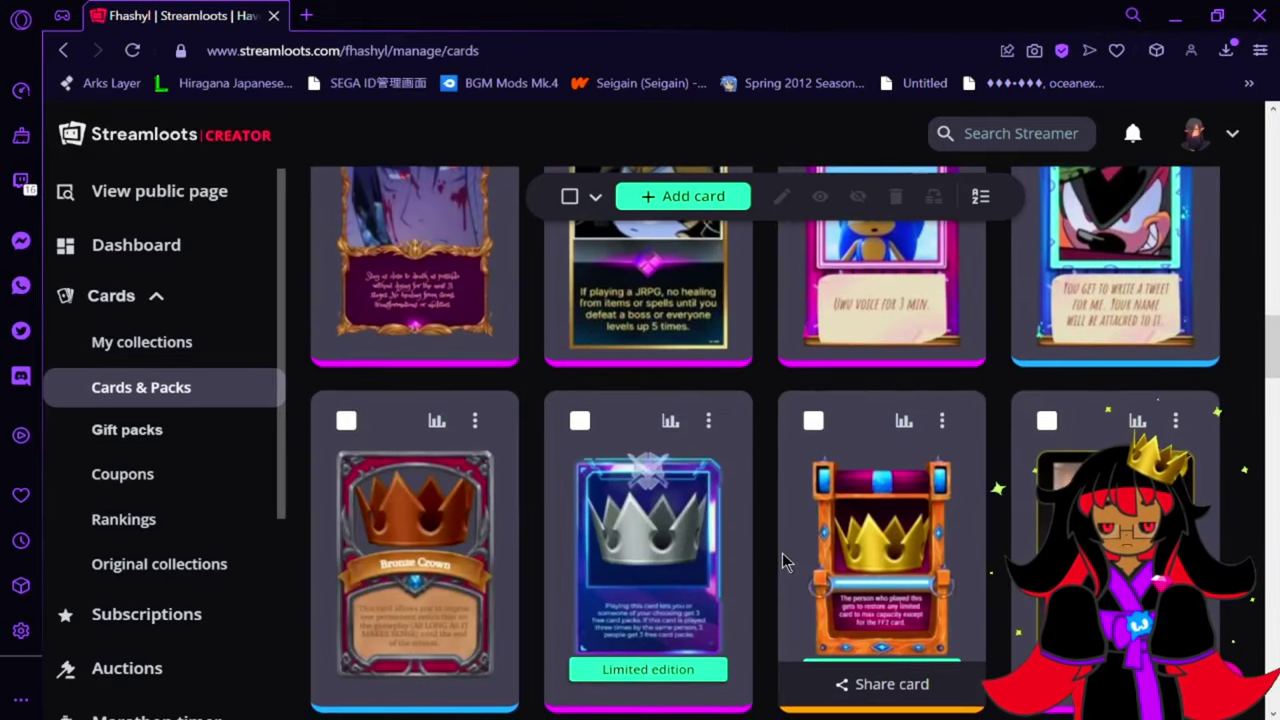
scroll(785, 563, down, 8)
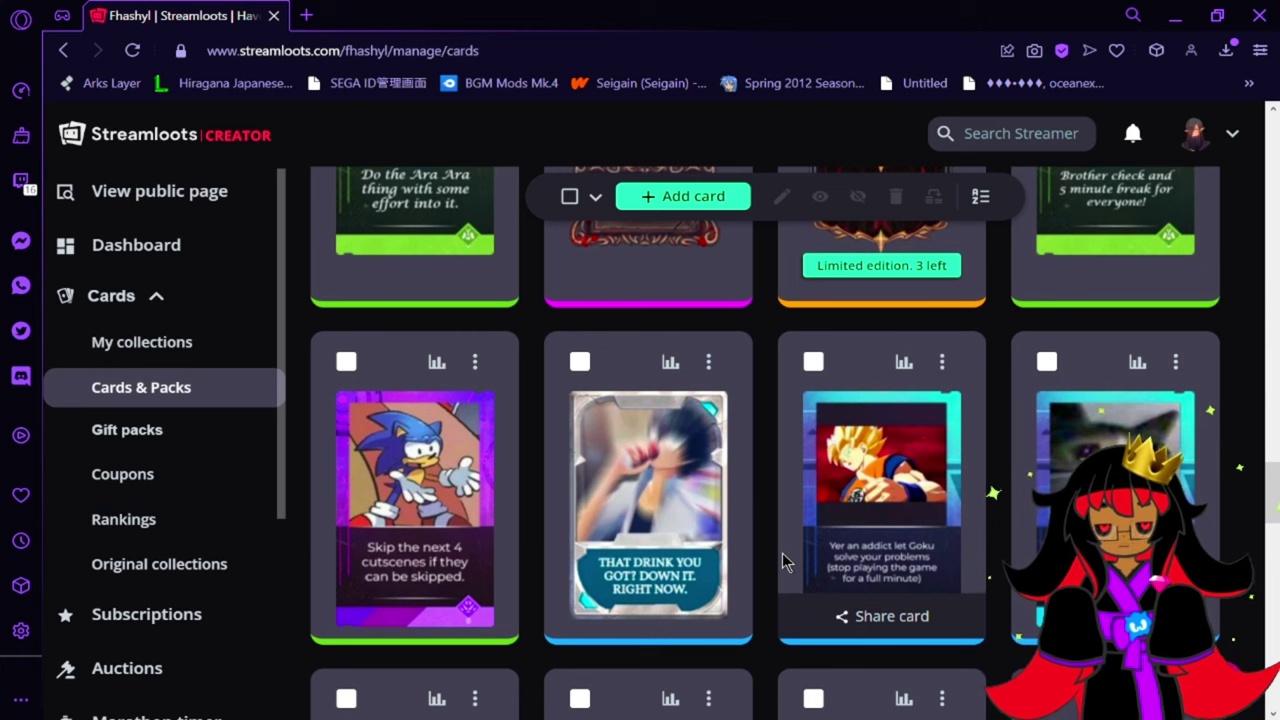
scroll(785, 563, down, 3)
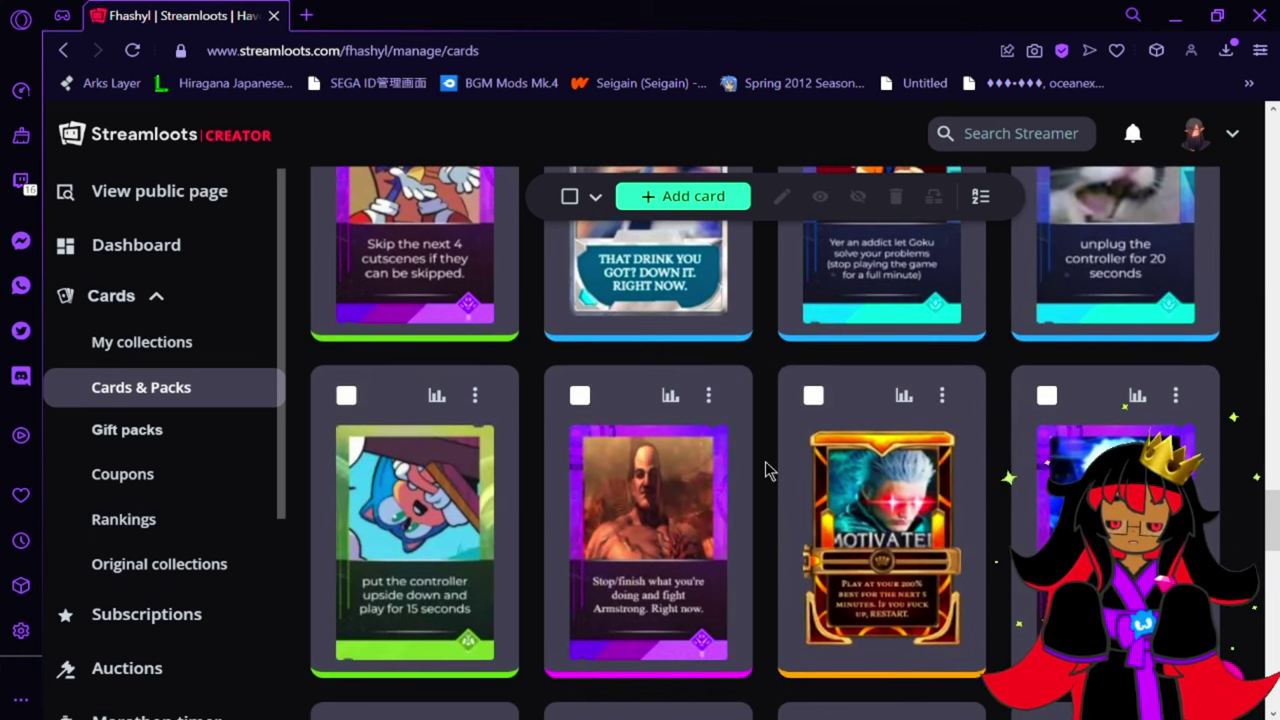
scroll(766, 470, down, 6)
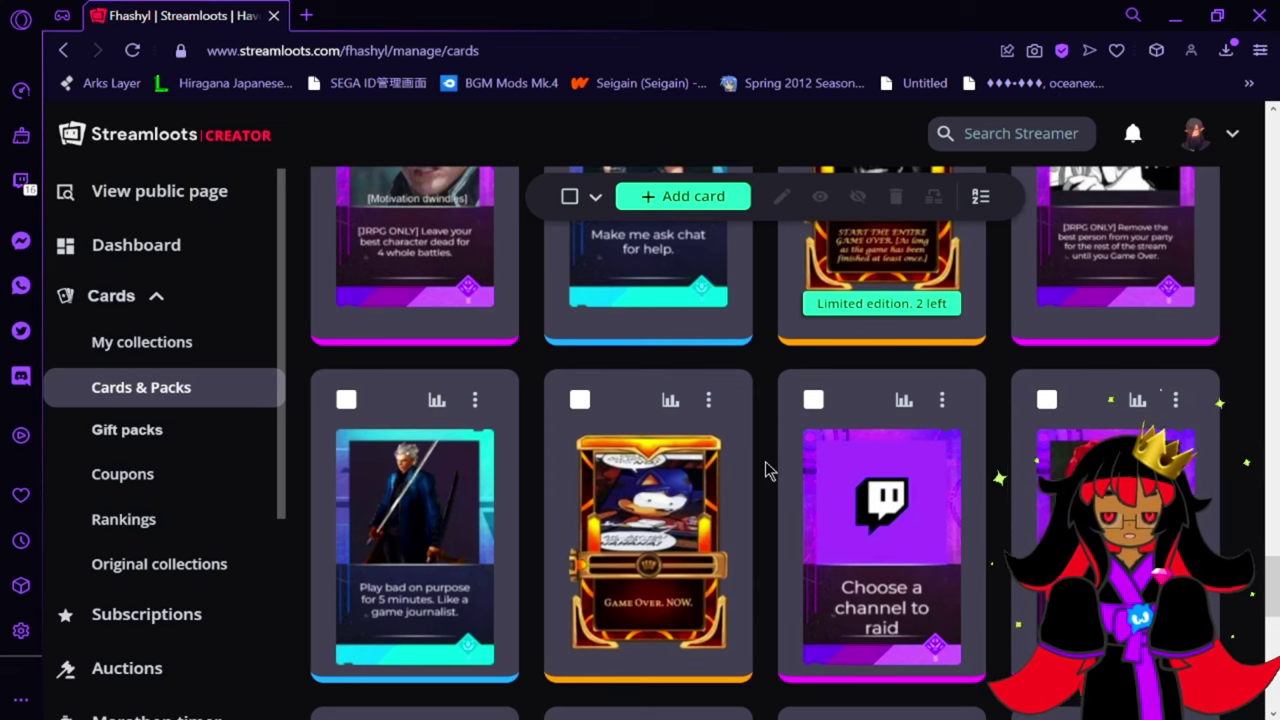
scroll(766, 470, down, 5)
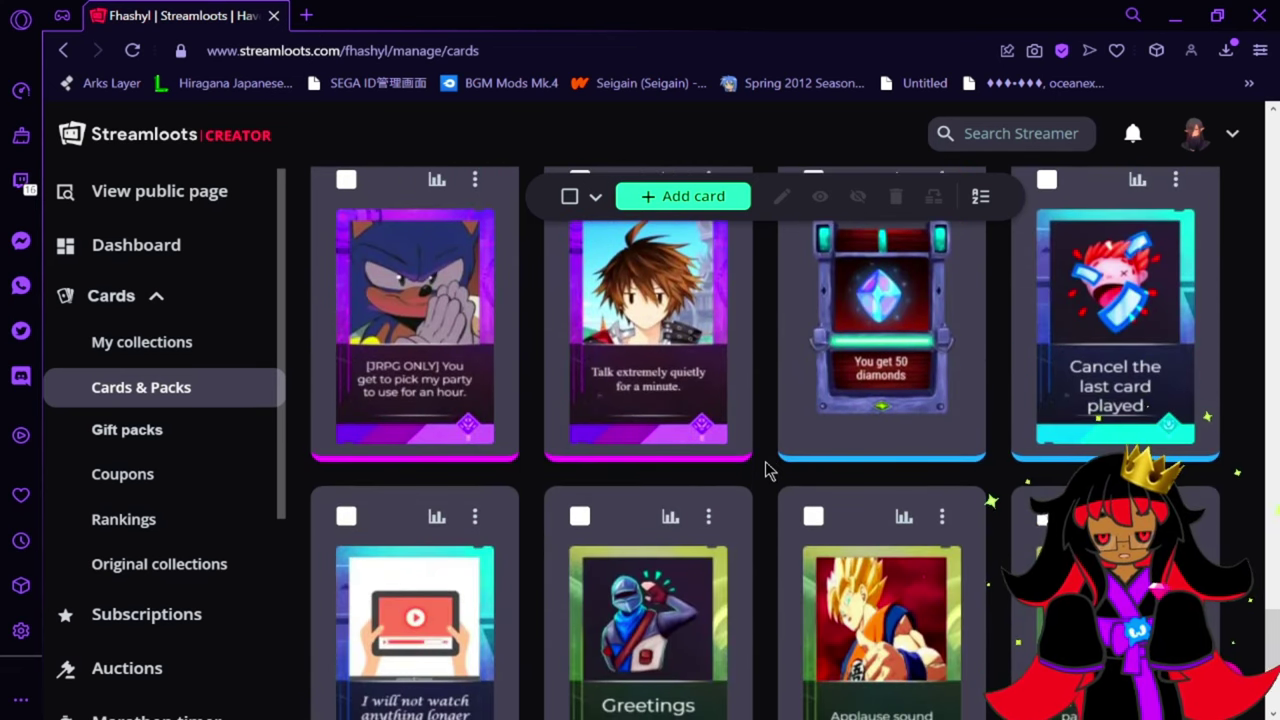
scroll(766, 470, down, 3)
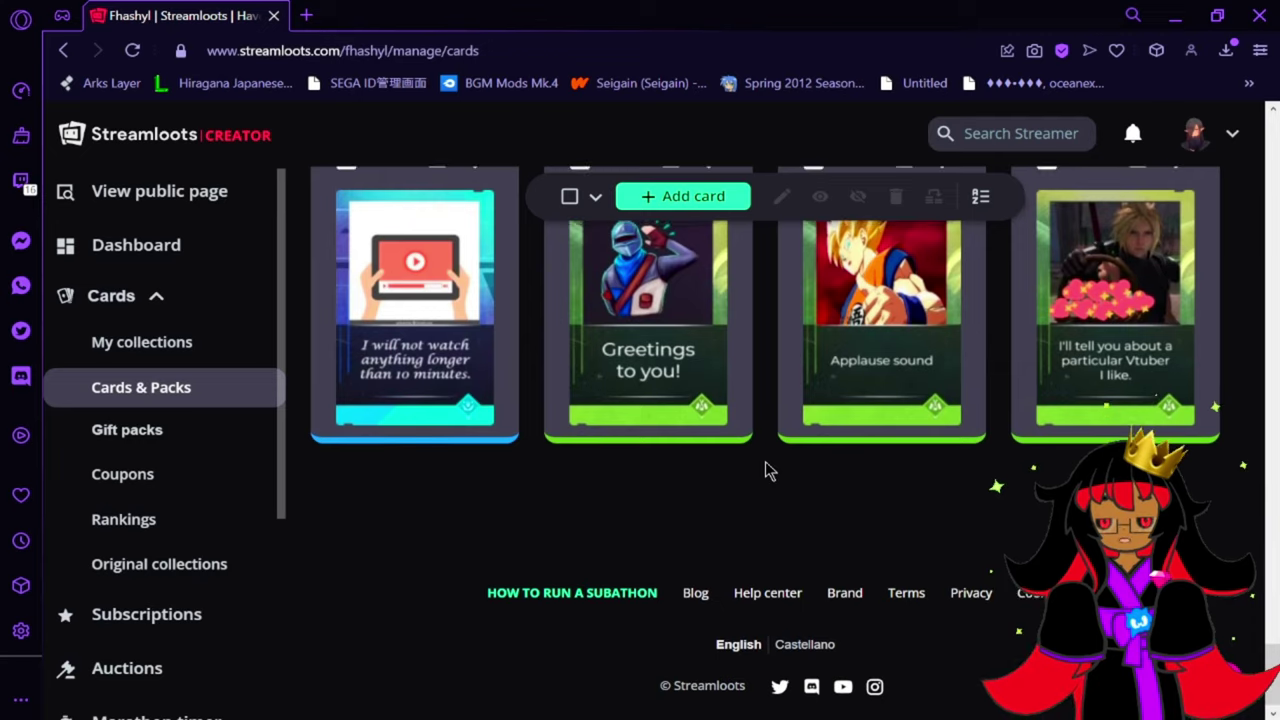
Step: Find the "Stop/finish what you're doing and fight Armstrong" card in the collection and test it by playing it without a message
scroll(766, 470, up, 10)
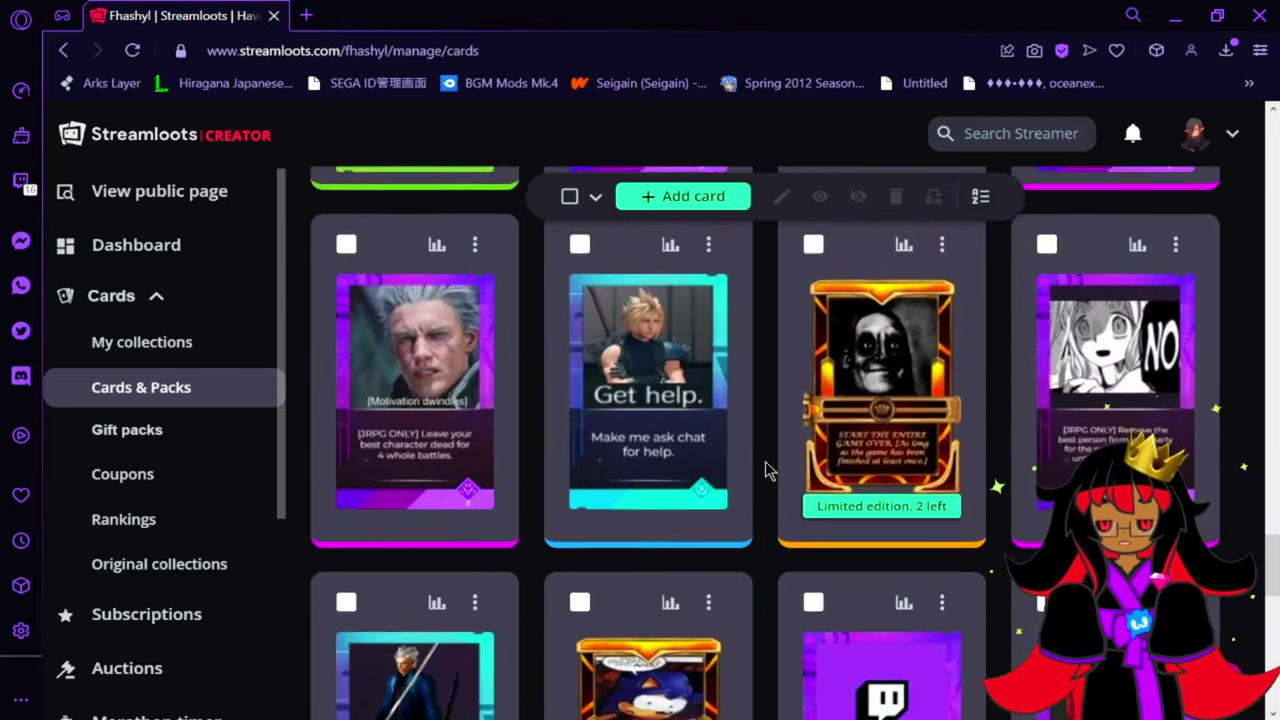
scroll(766, 470, up, 5)
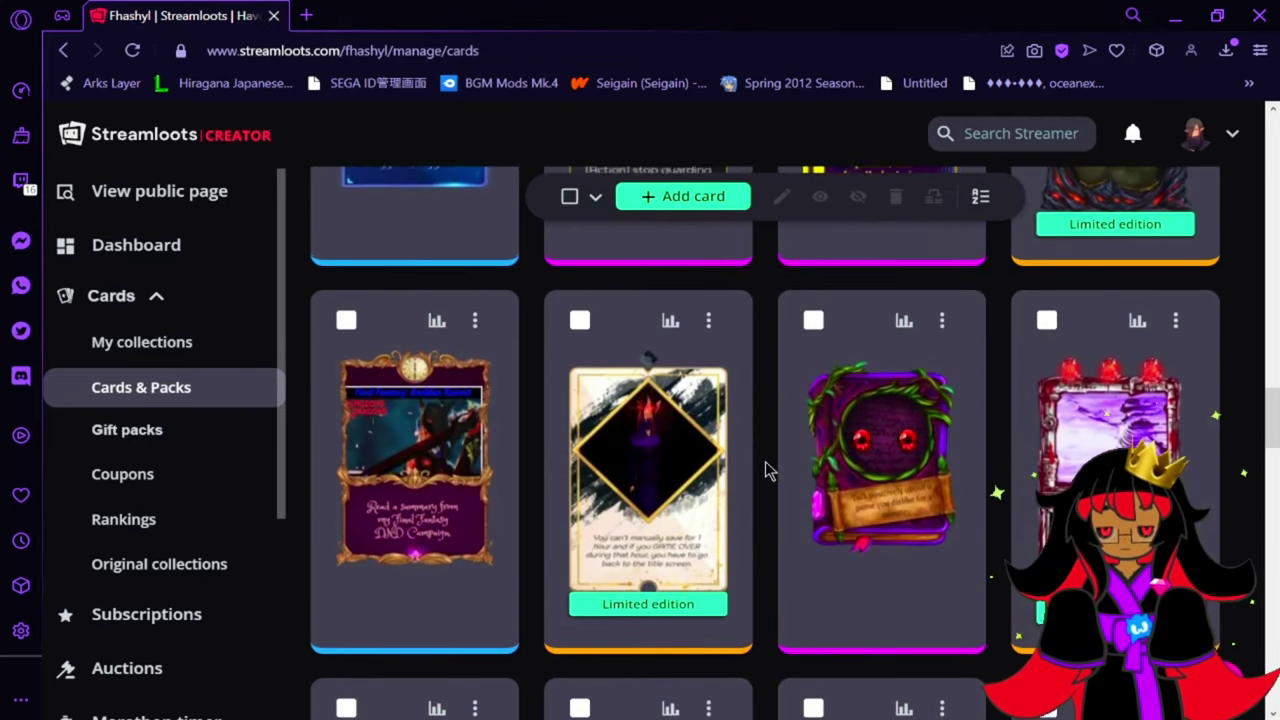
scroll(766, 470, up, 3)
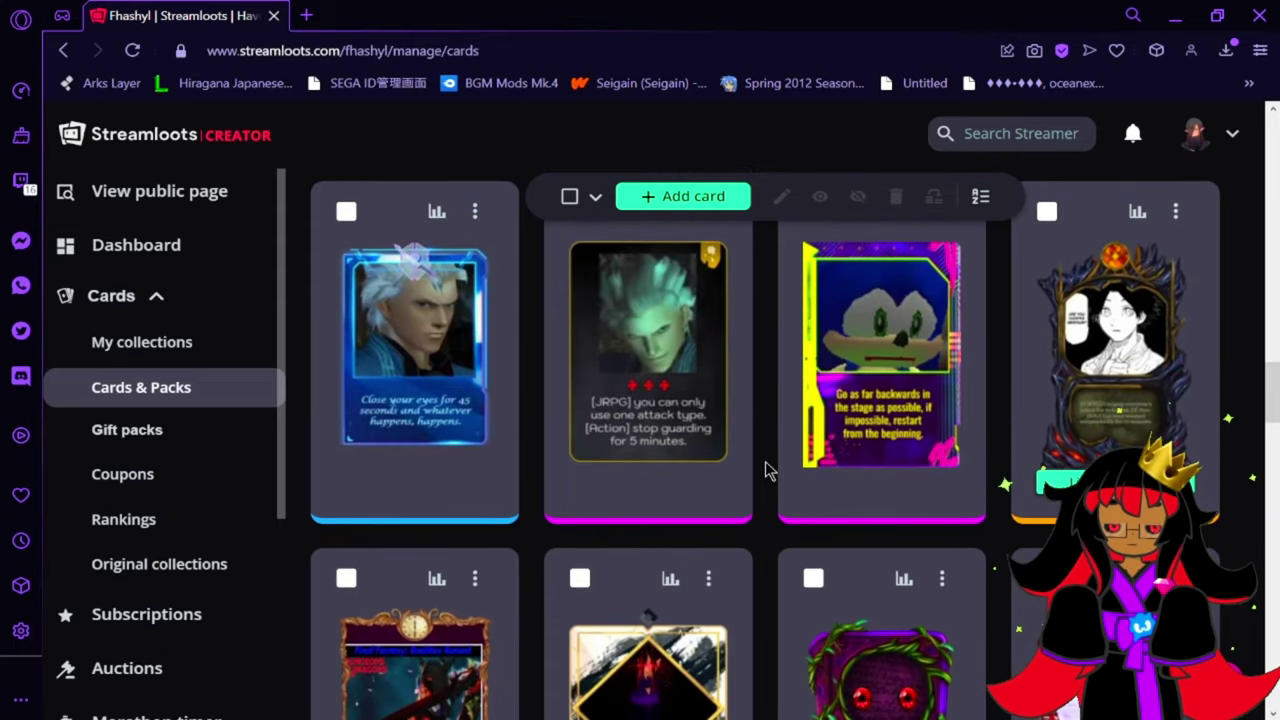
scroll(766, 470, up, 4)
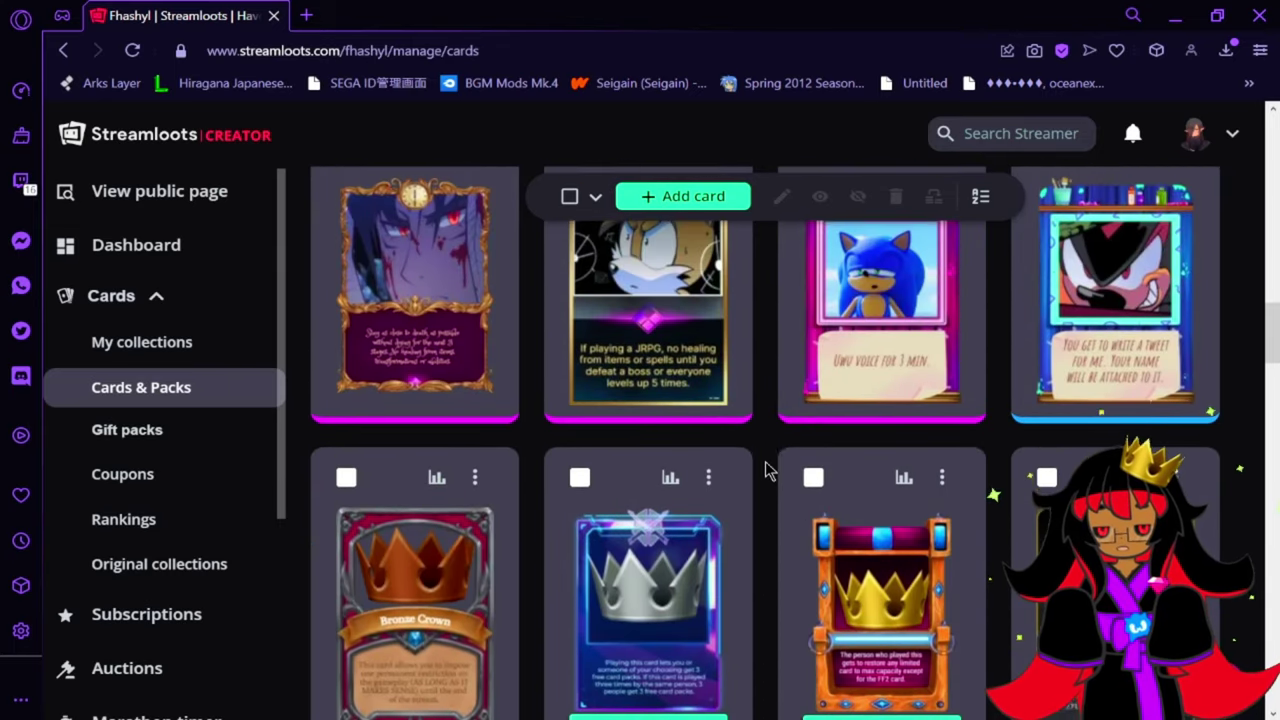
scroll(766, 470, up, 6)
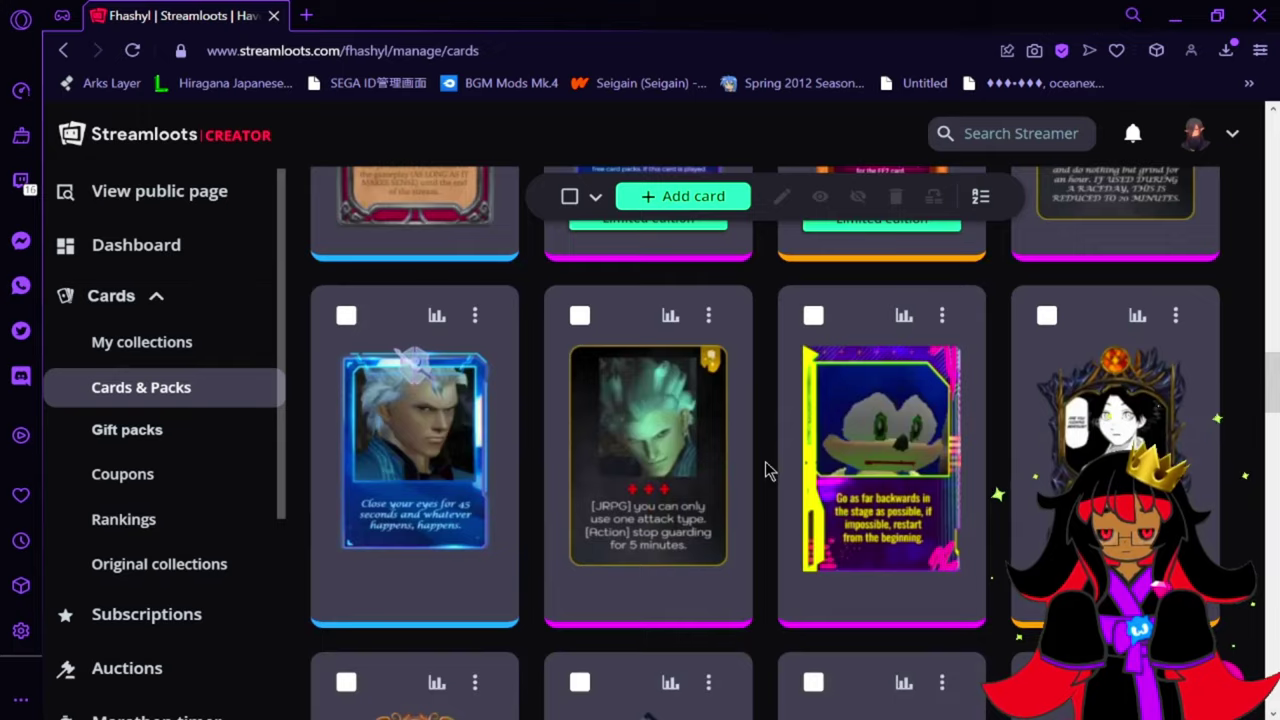
scroll(766, 470, down, 10)
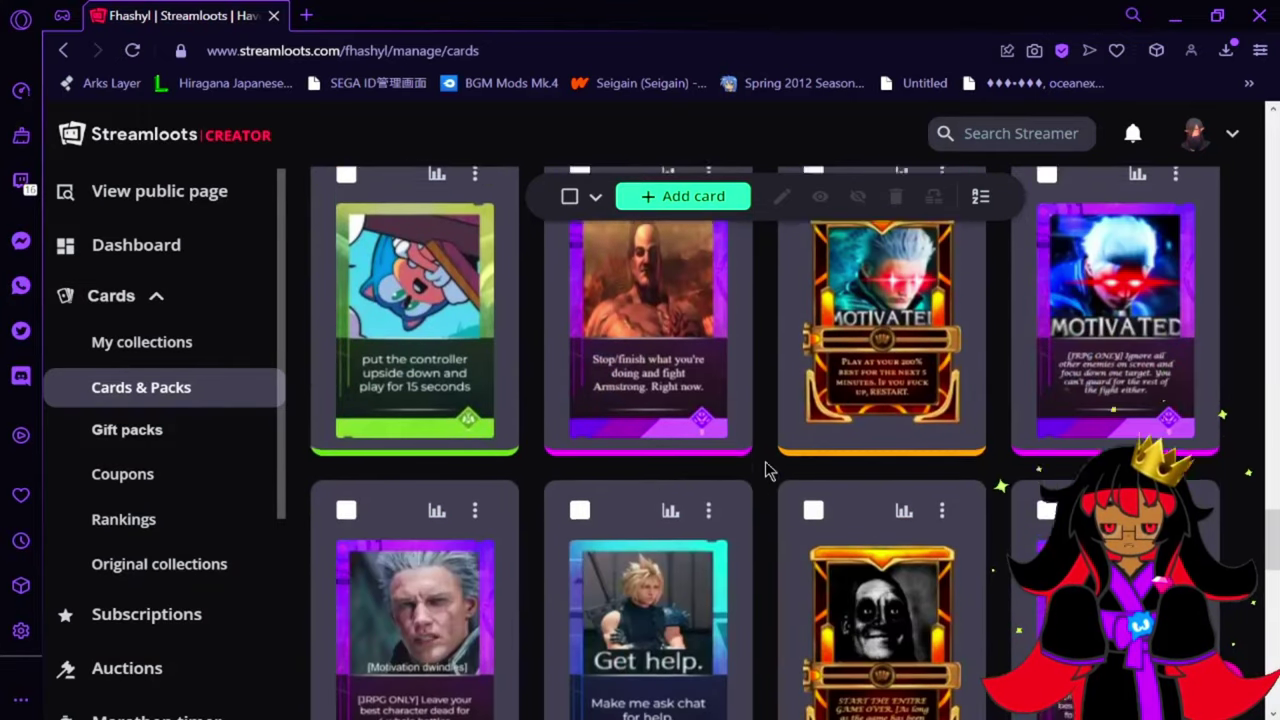
scroll(766, 470, up, 3)
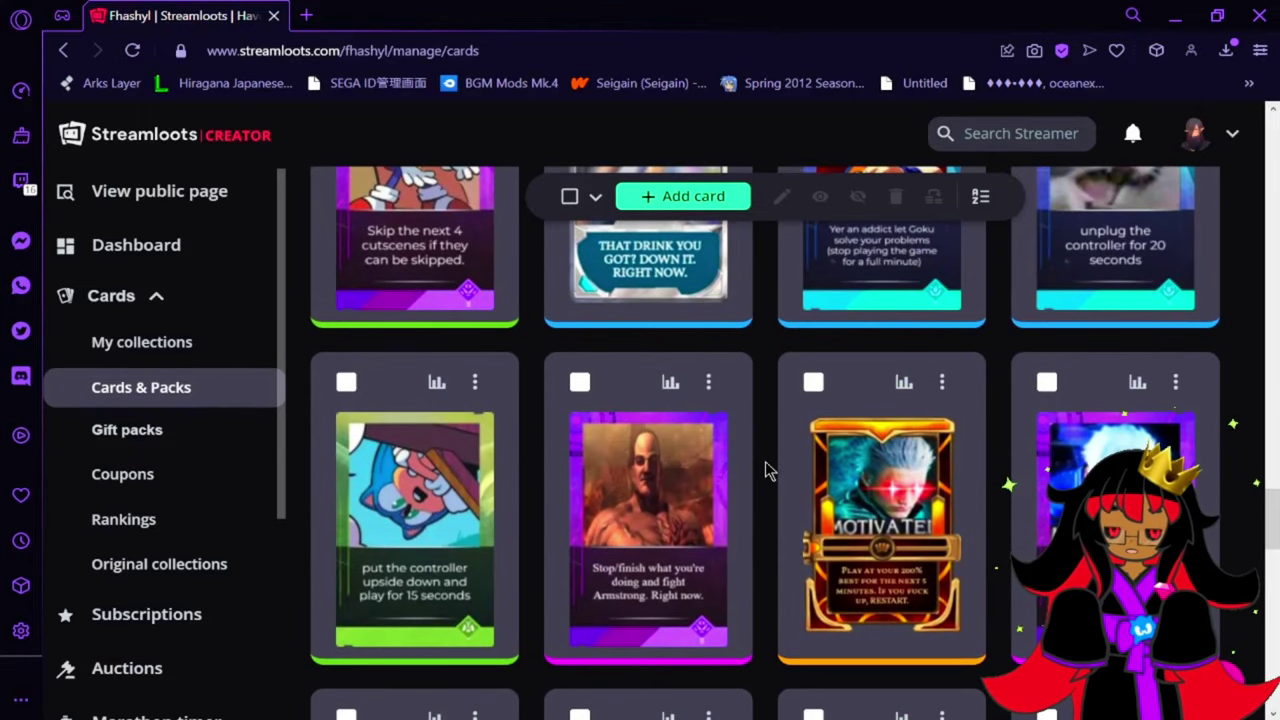
scroll(766, 470, down, 2)
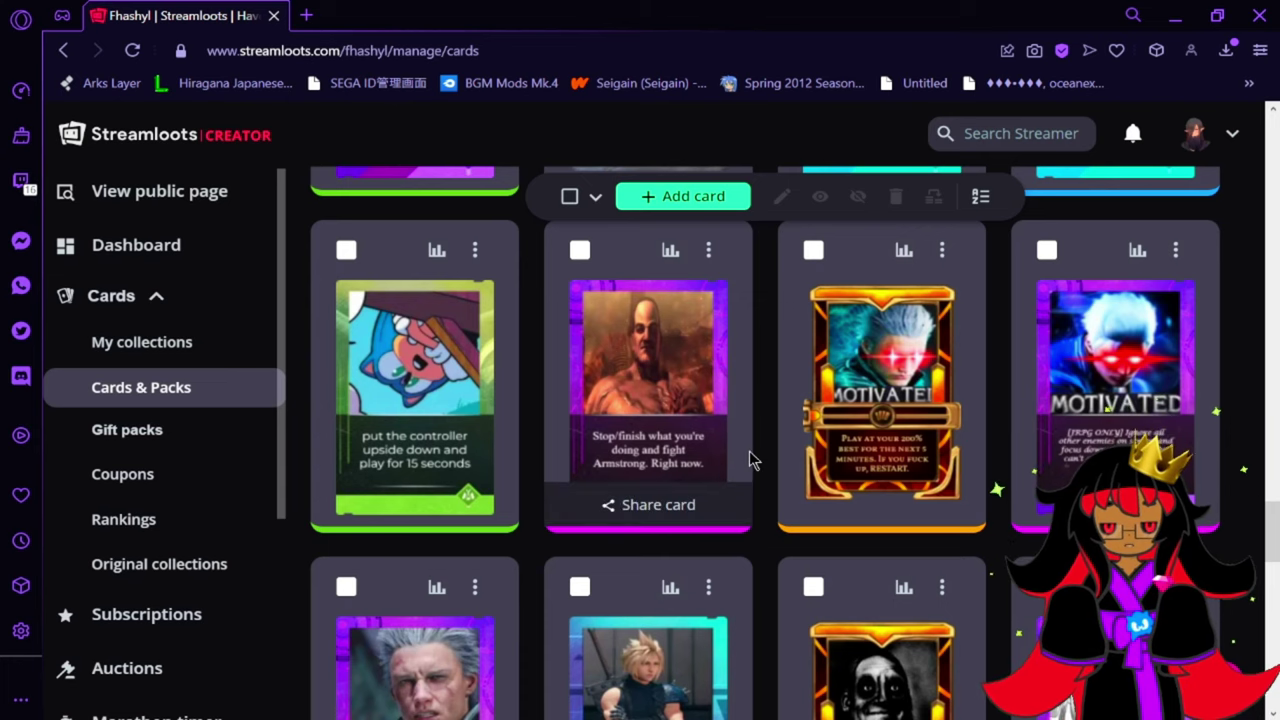
mouse_move(632, 465)
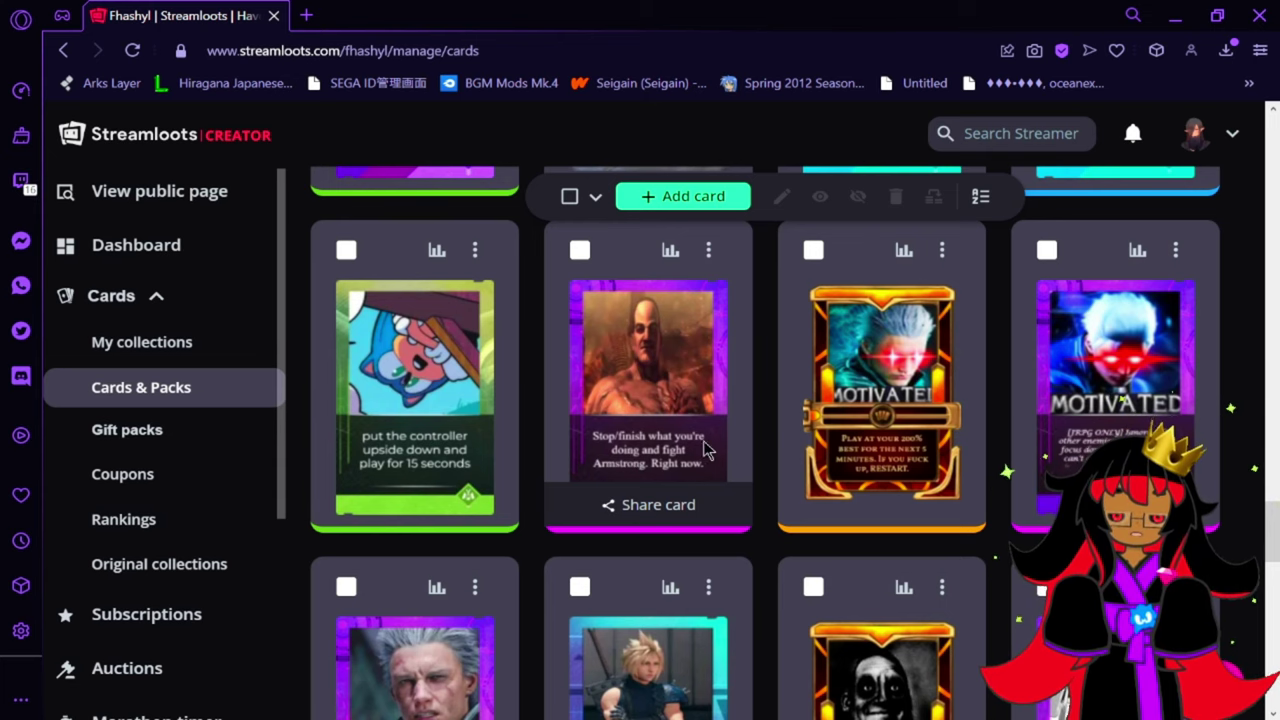
click(710, 250)
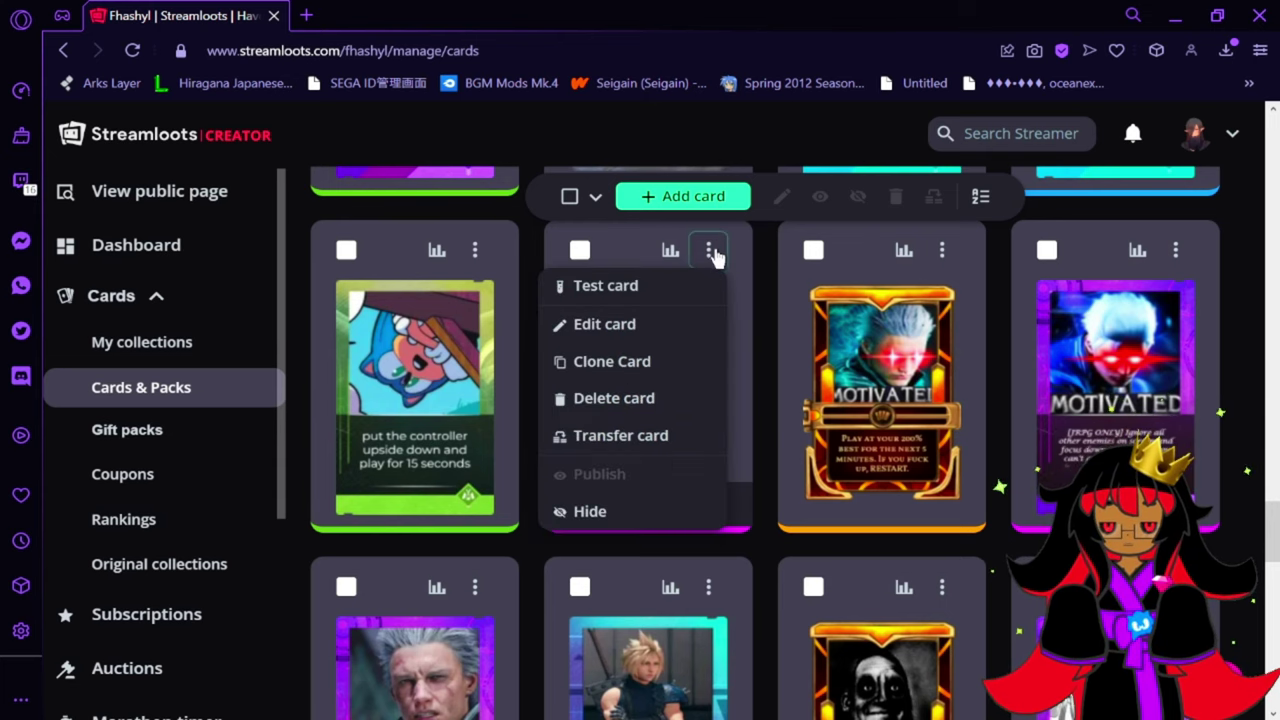
click(668, 292)
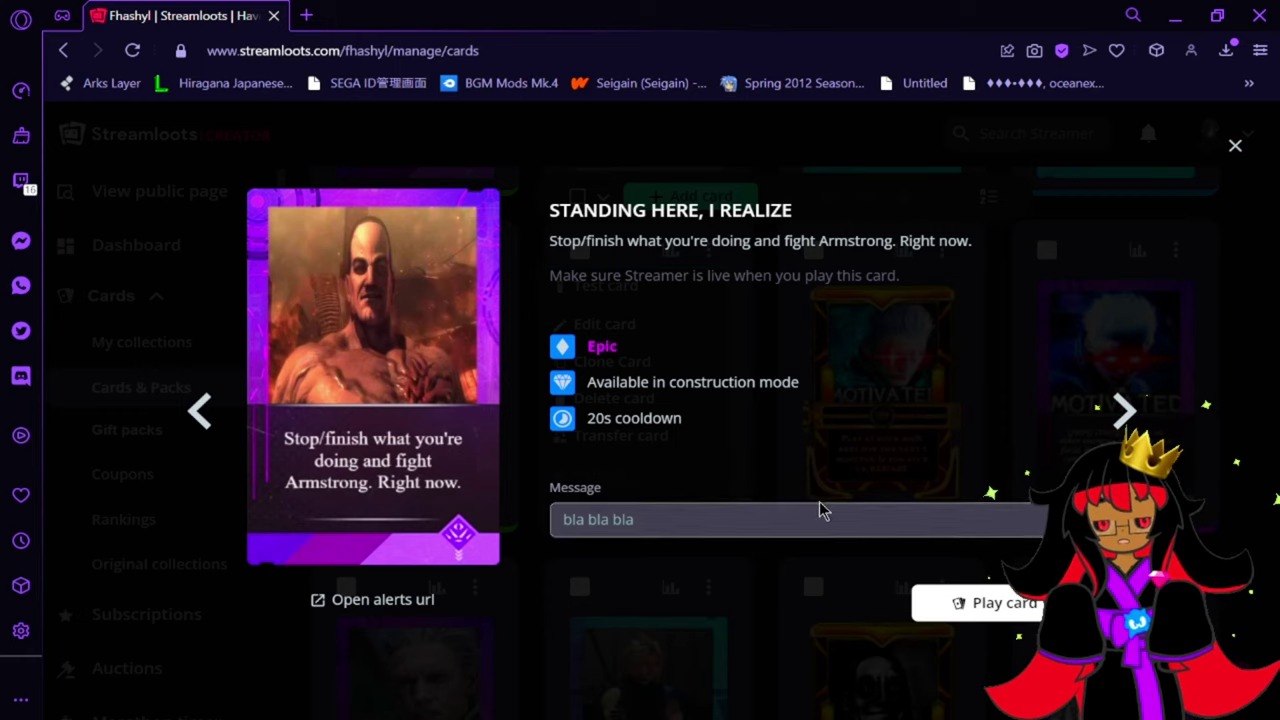
click(963, 610)
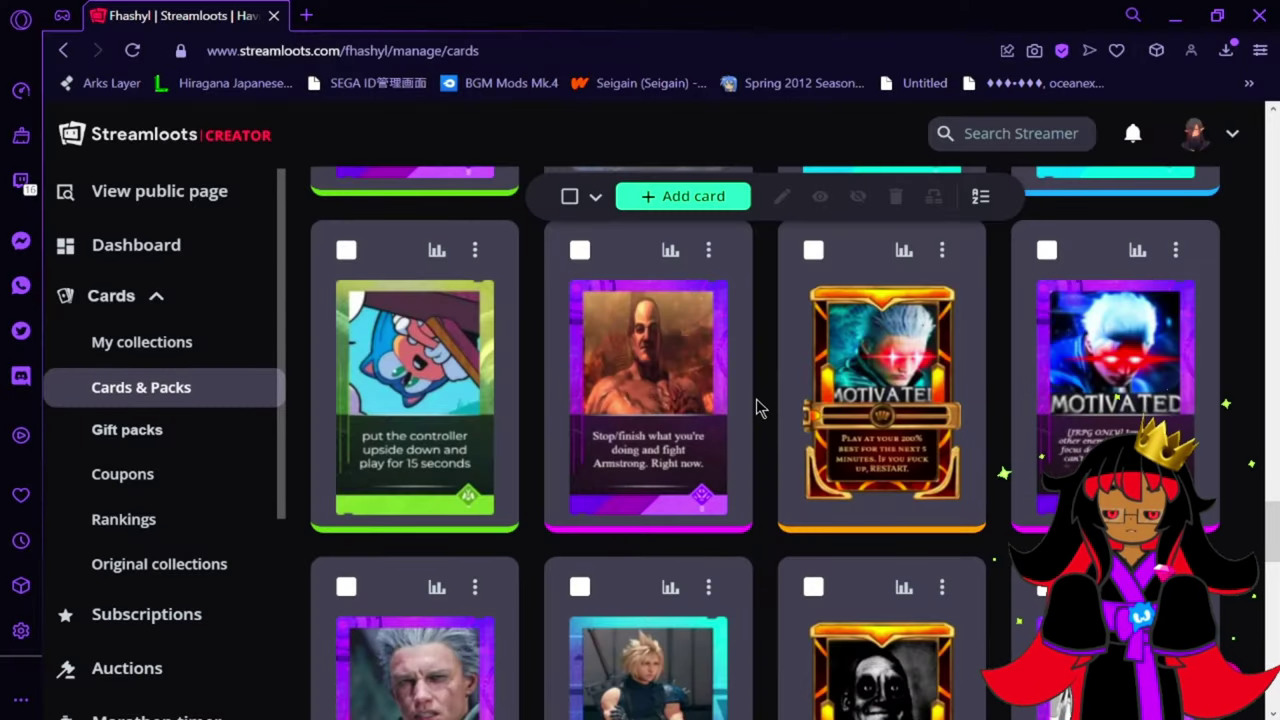
Step: Open the Chaos Pack's packs and prices settings and look over the currency, pack image, cards per pack and bundle configuration
scroll(757, 408, up, 20)
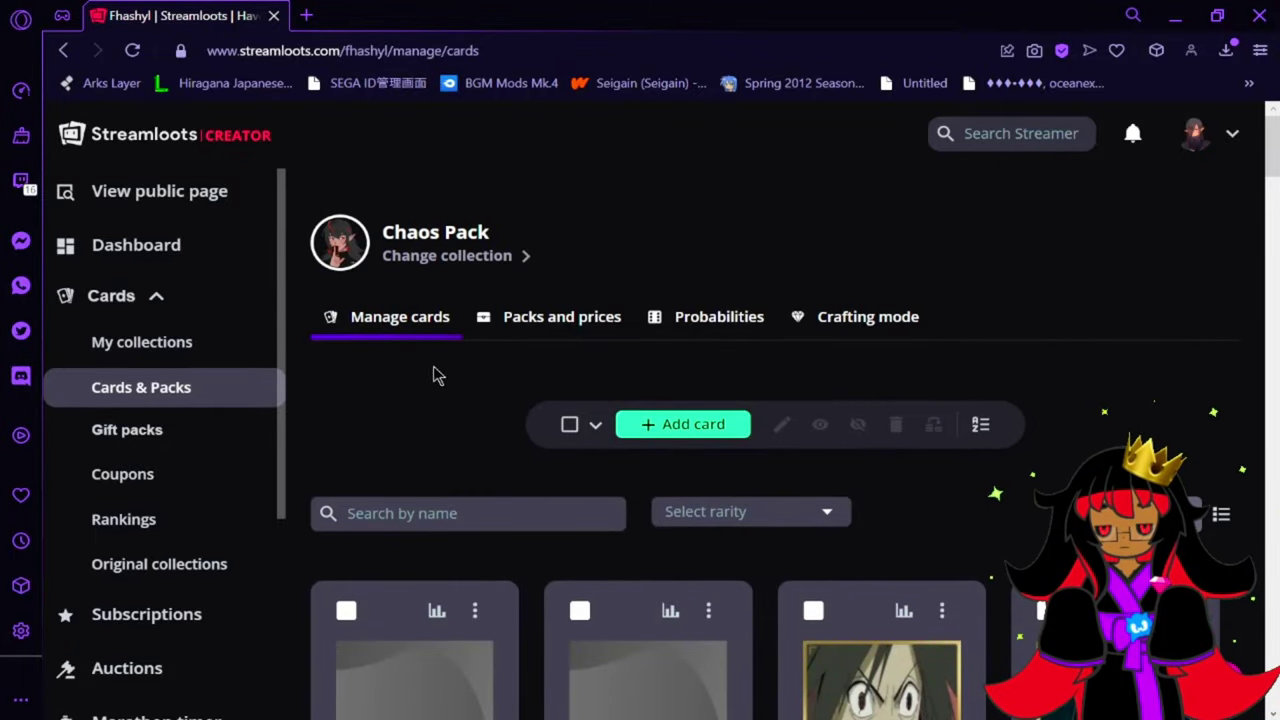
click(580, 316)
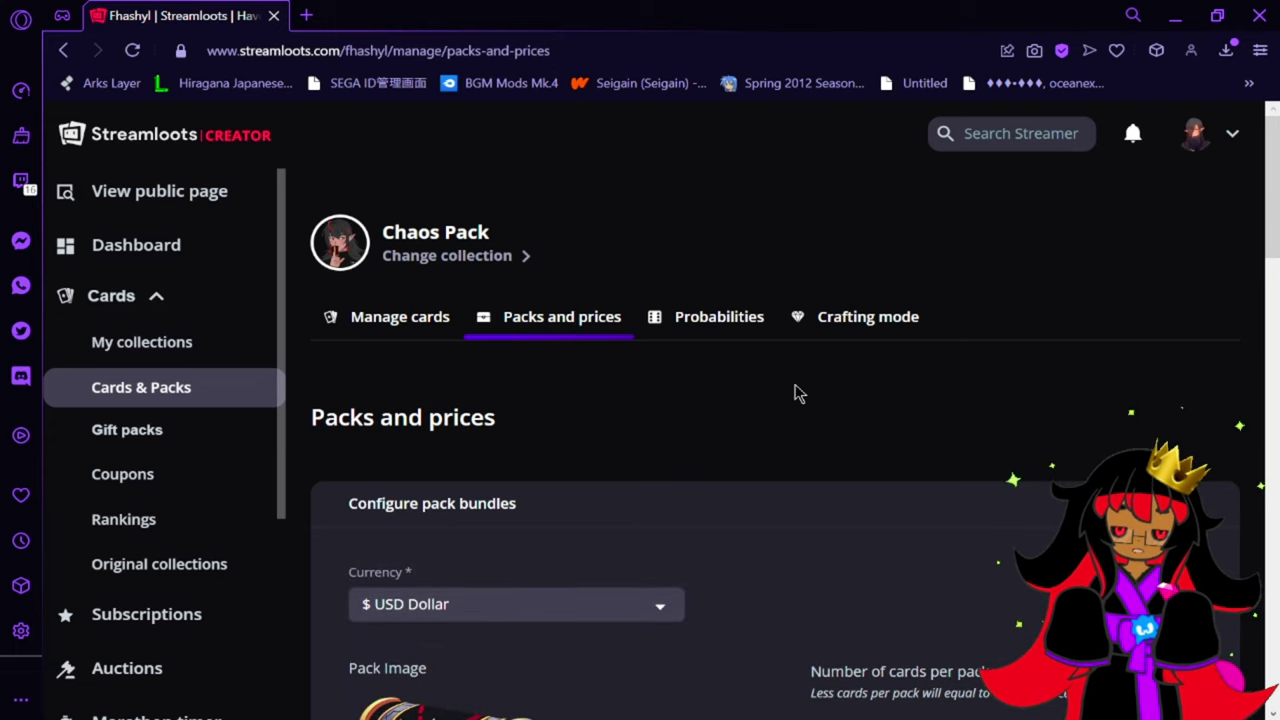
scroll(797, 393, down, 5)
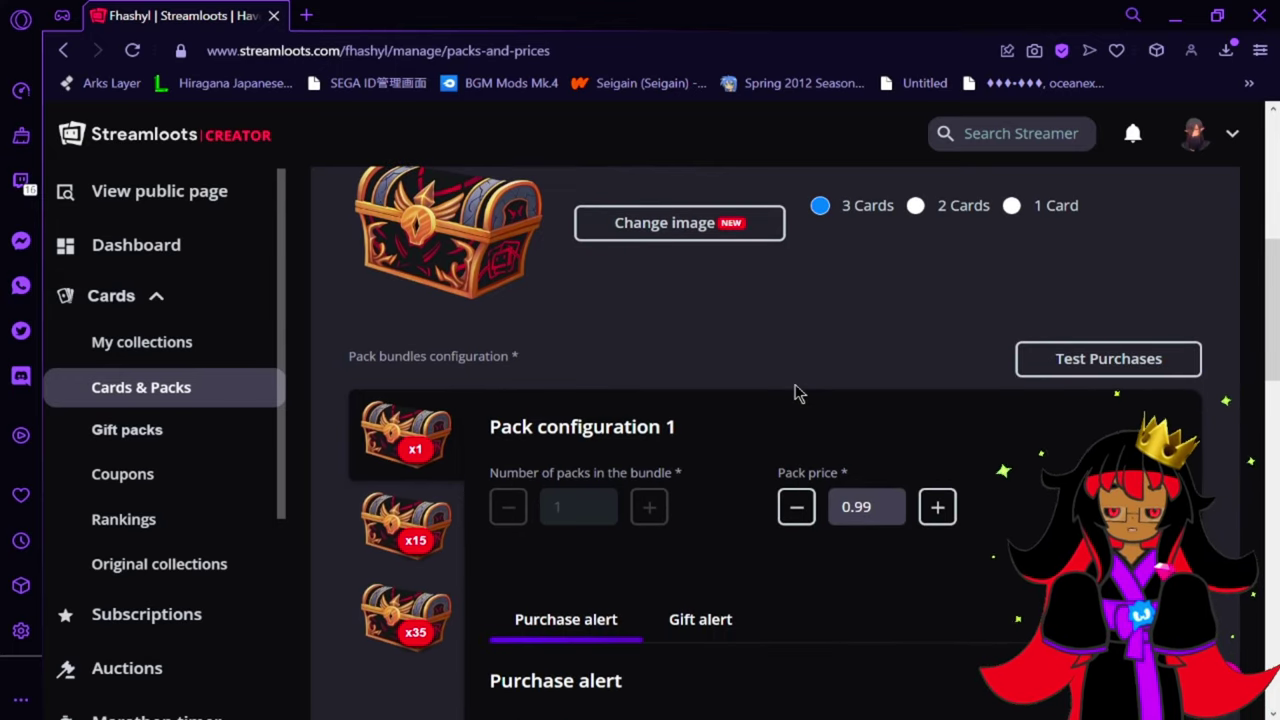
scroll(797, 393, up, 2)
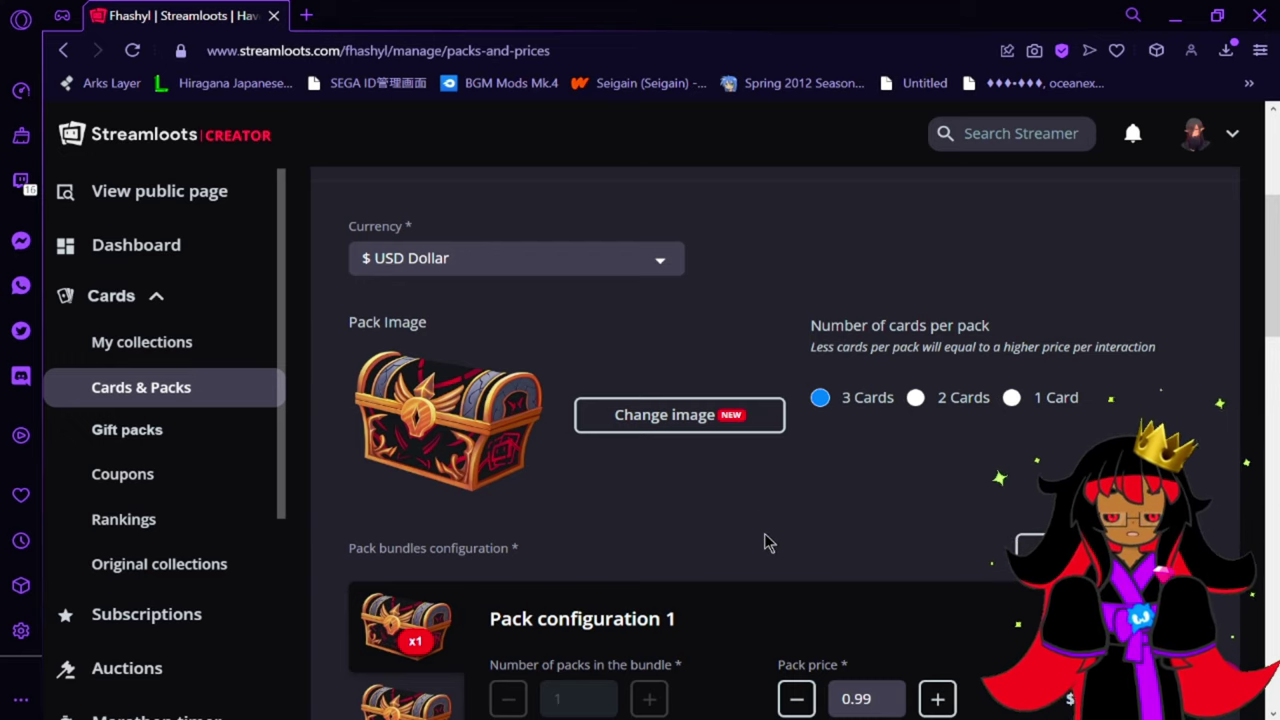
scroll(765, 543, down, 1)
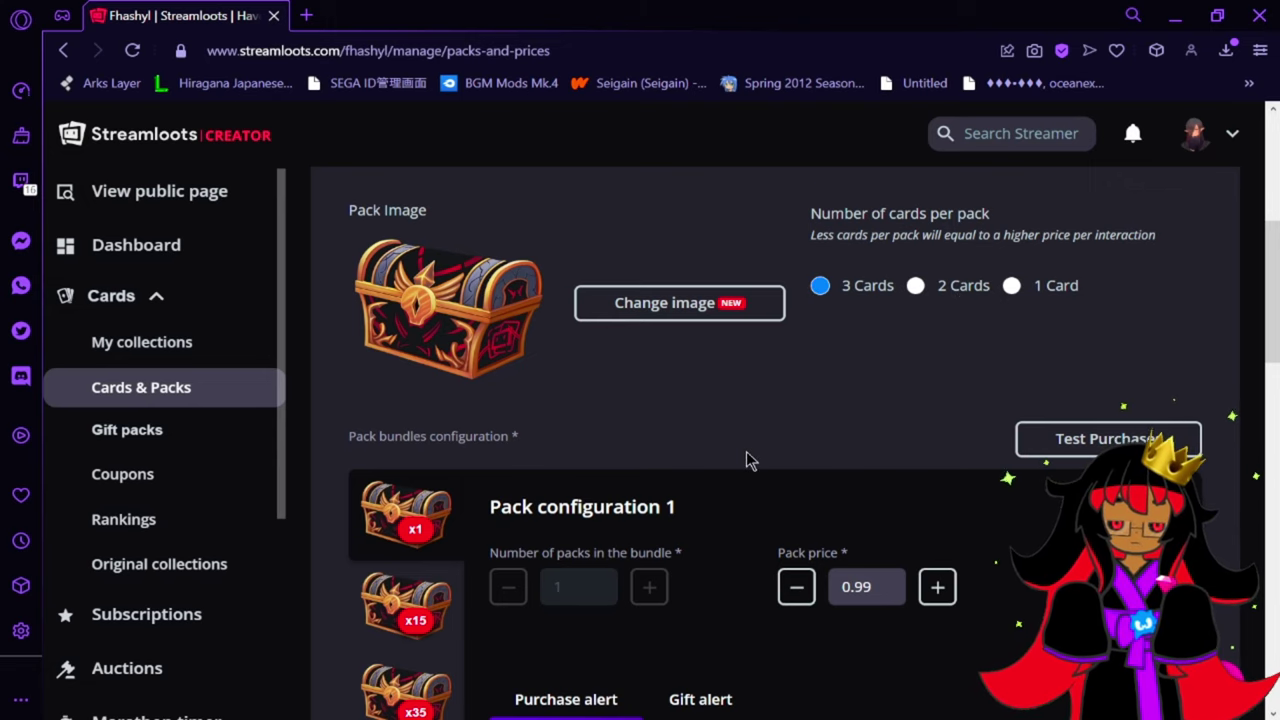
scroll(748, 457, down, 1)
scroll(748, 457, up, 2)
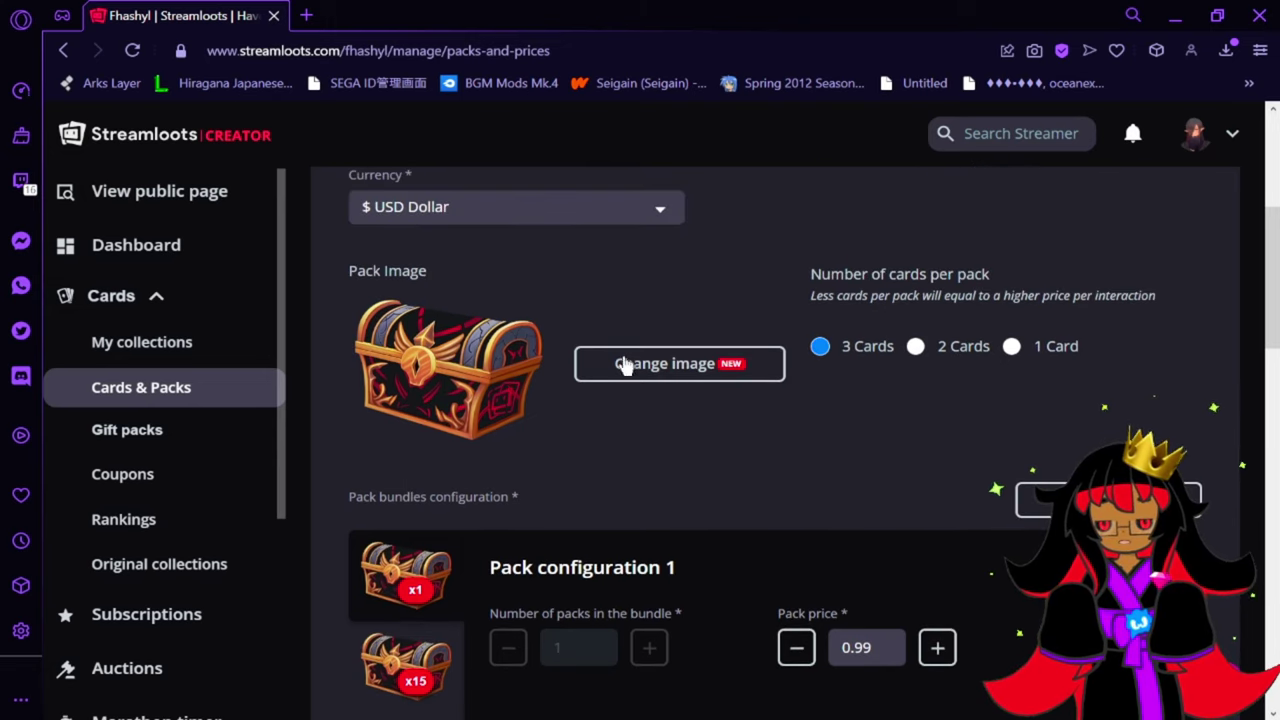
Step: Open the pack image picker and browse the Seasonal, Special Events and Affiliate images
click(628, 372)
scroll(806, 458, down, 1)
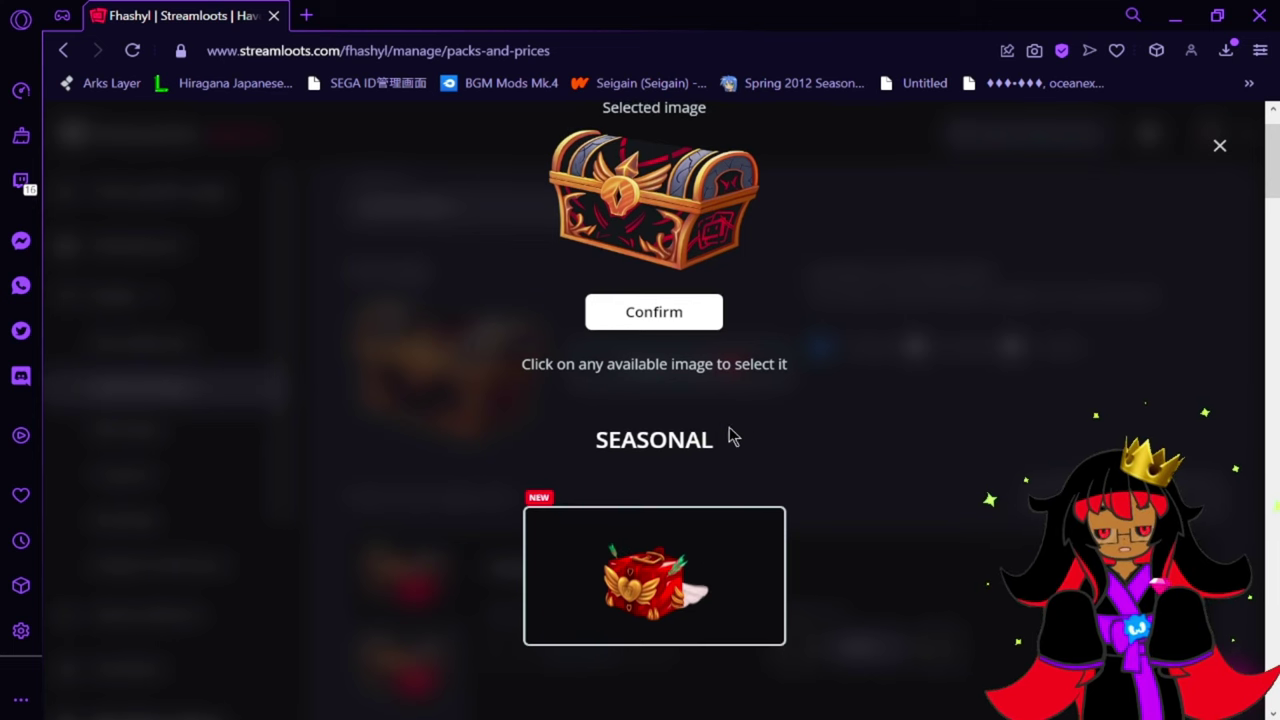
scroll(731, 437, down, 5)
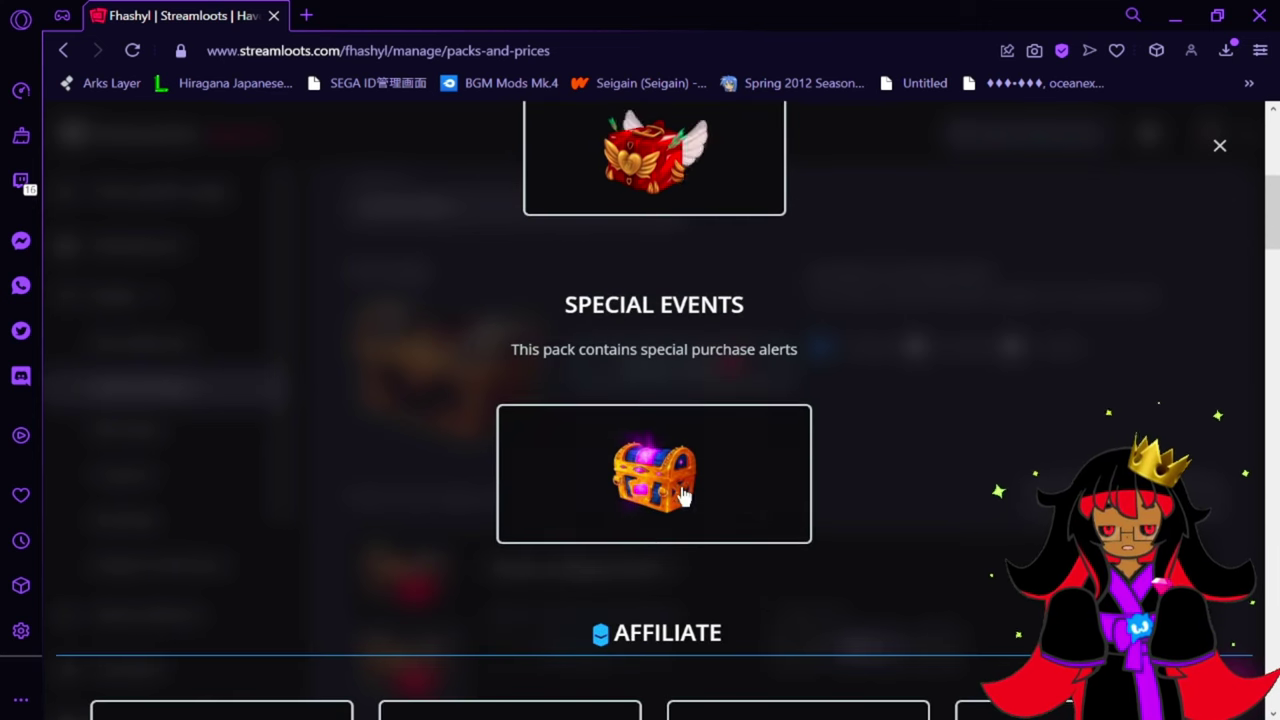
scroll(681, 495, down, 3)
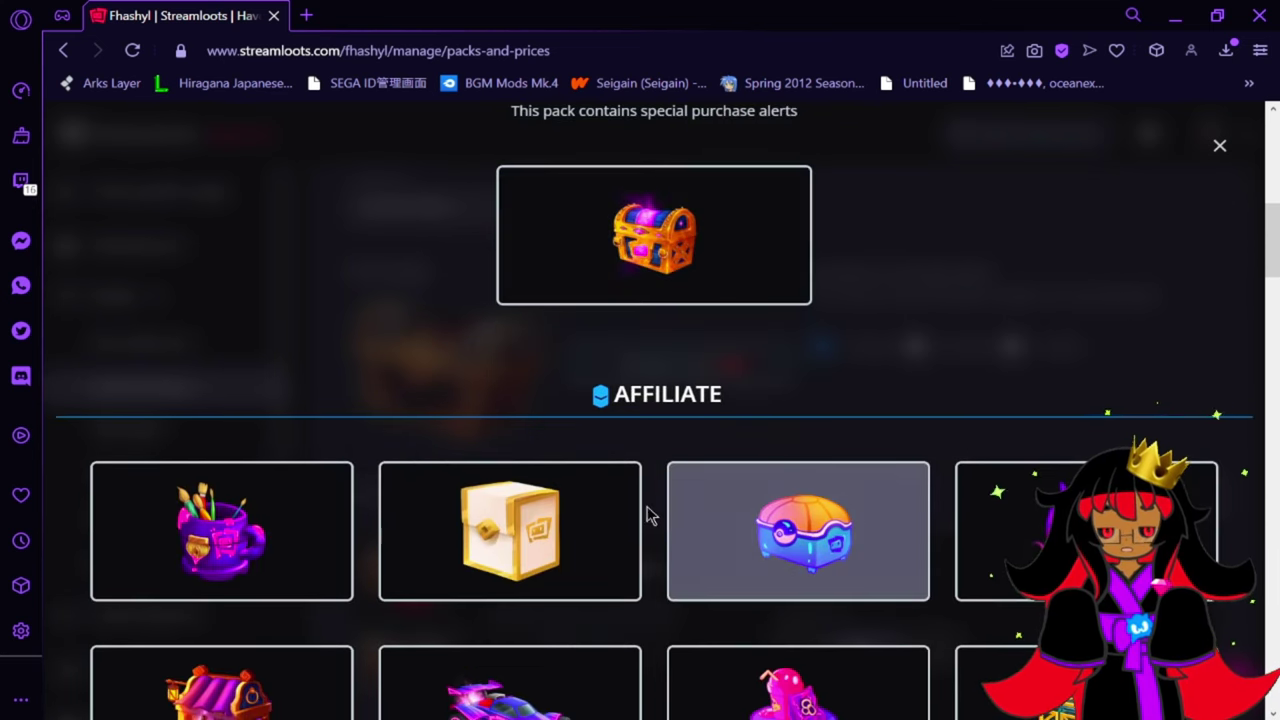
scroll(643, 530, down, 5)
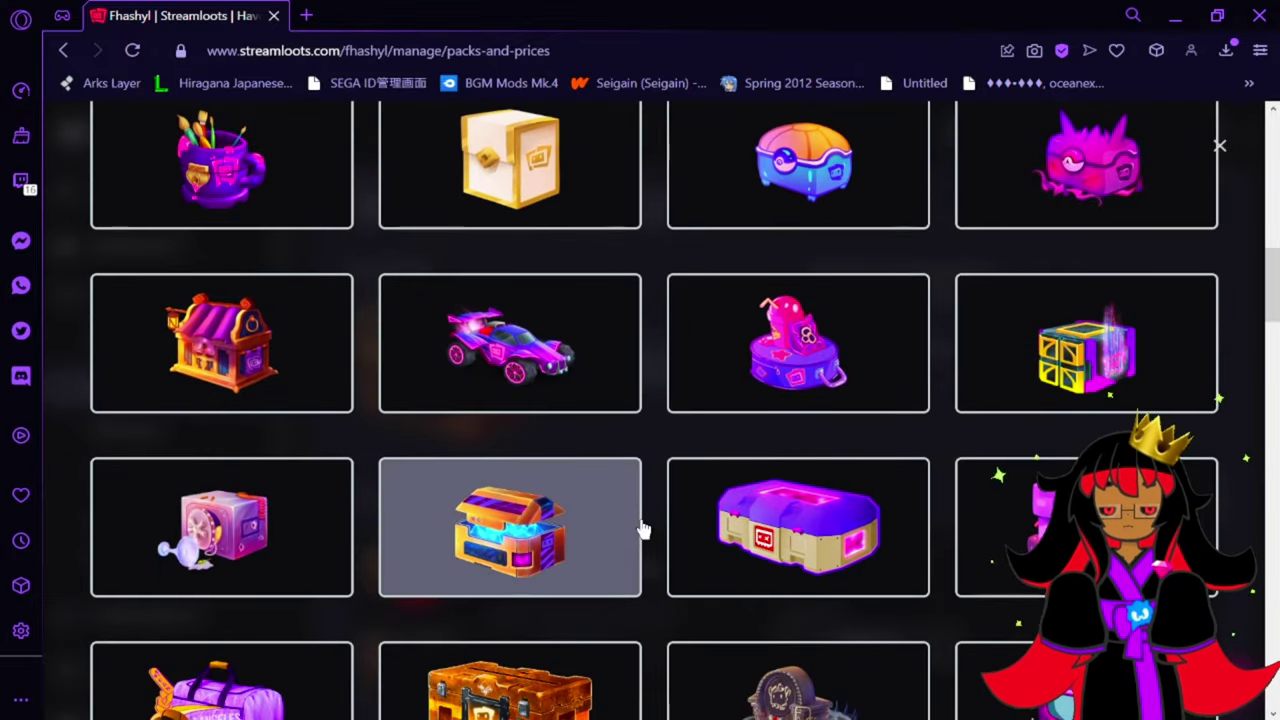
scroll(645, 527, down, 5)
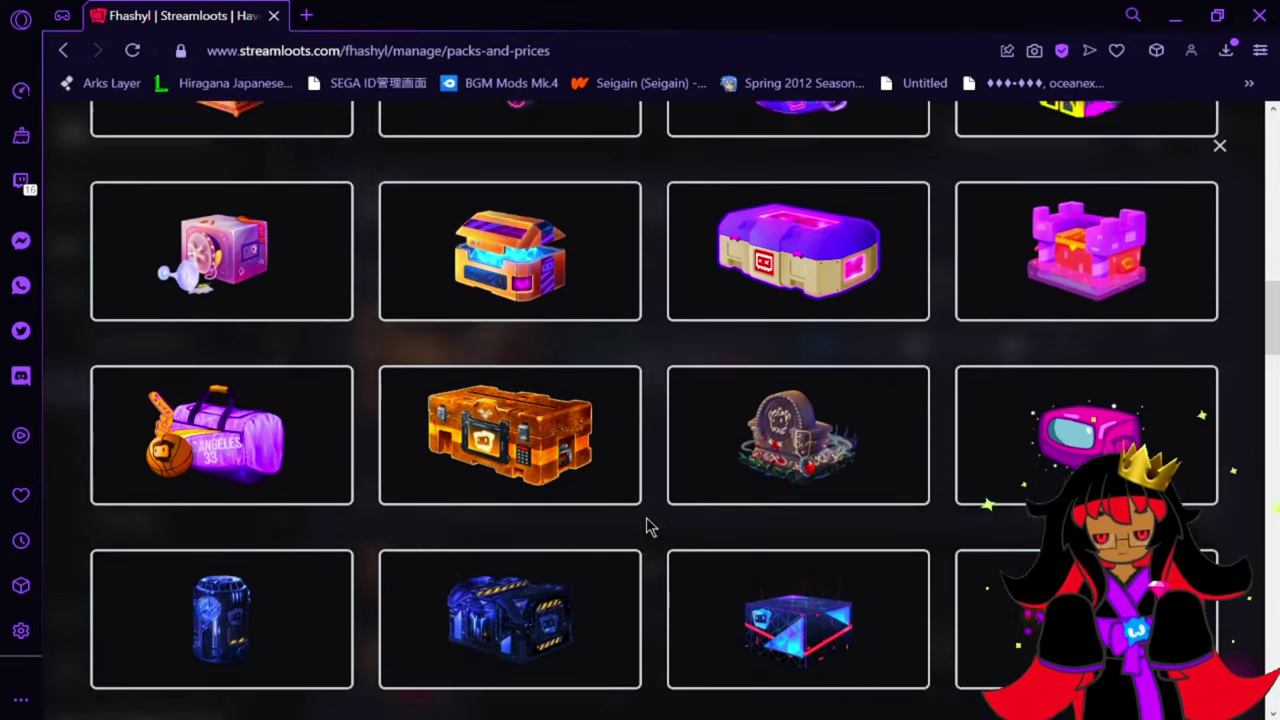
scroll(645, 527, up, 8)
scroll(645, 527, up, 9)
scroll(645, 527, down, 8)
scroll(645, 527, down, 7)
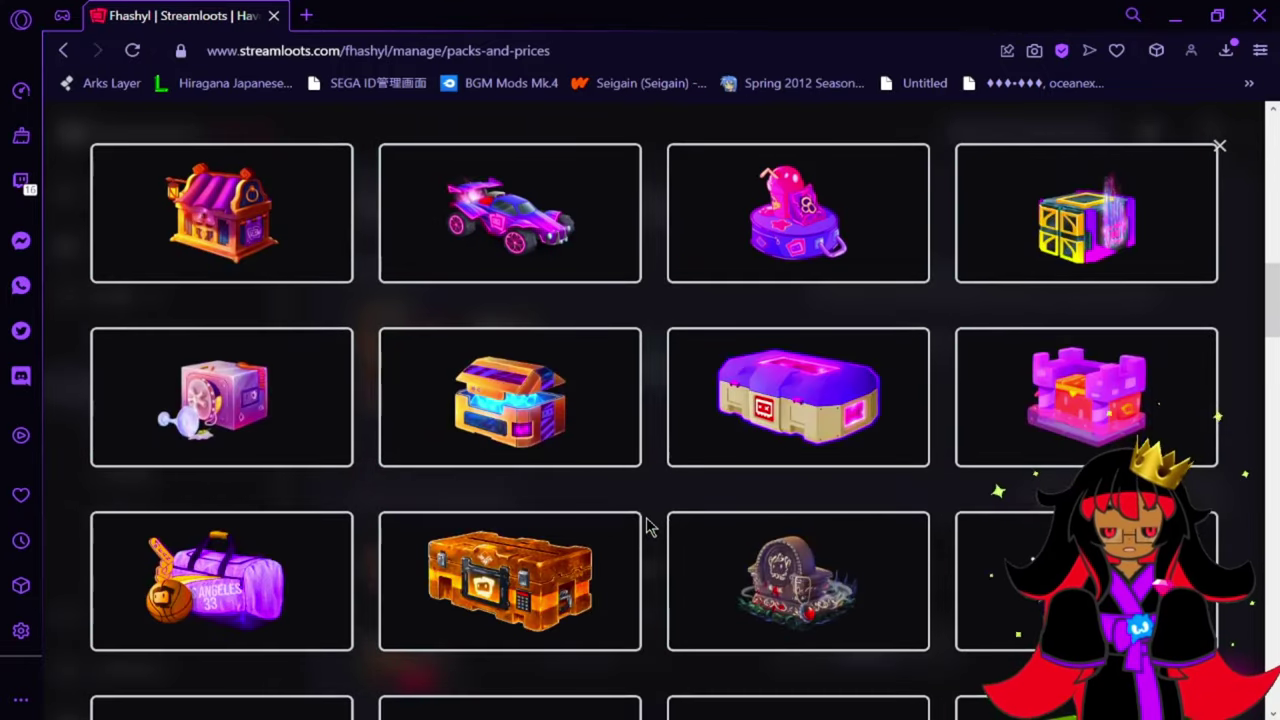
Step: Browse the remaining pack images through the end of the Streamer section and close the picker without choosing one
scroll(645, 527, down, 4)
scroll(648, 527, down, 12)
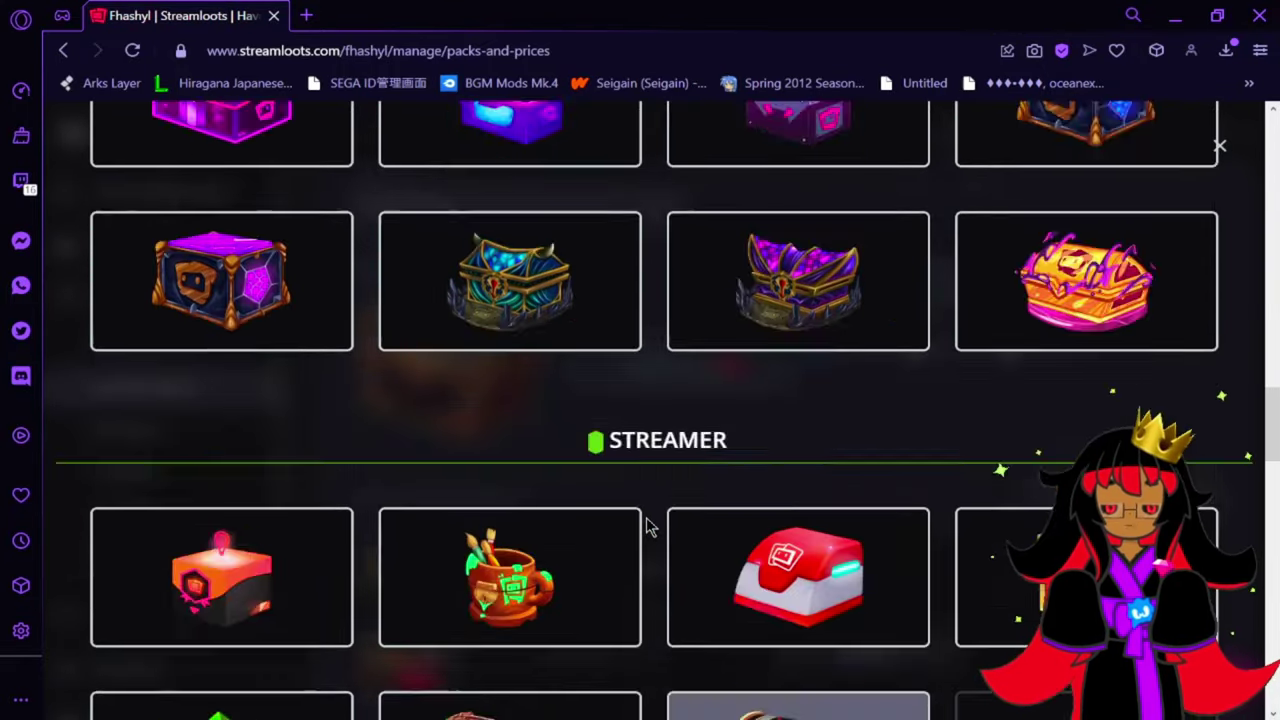
scroll(648, 527, down, 3)
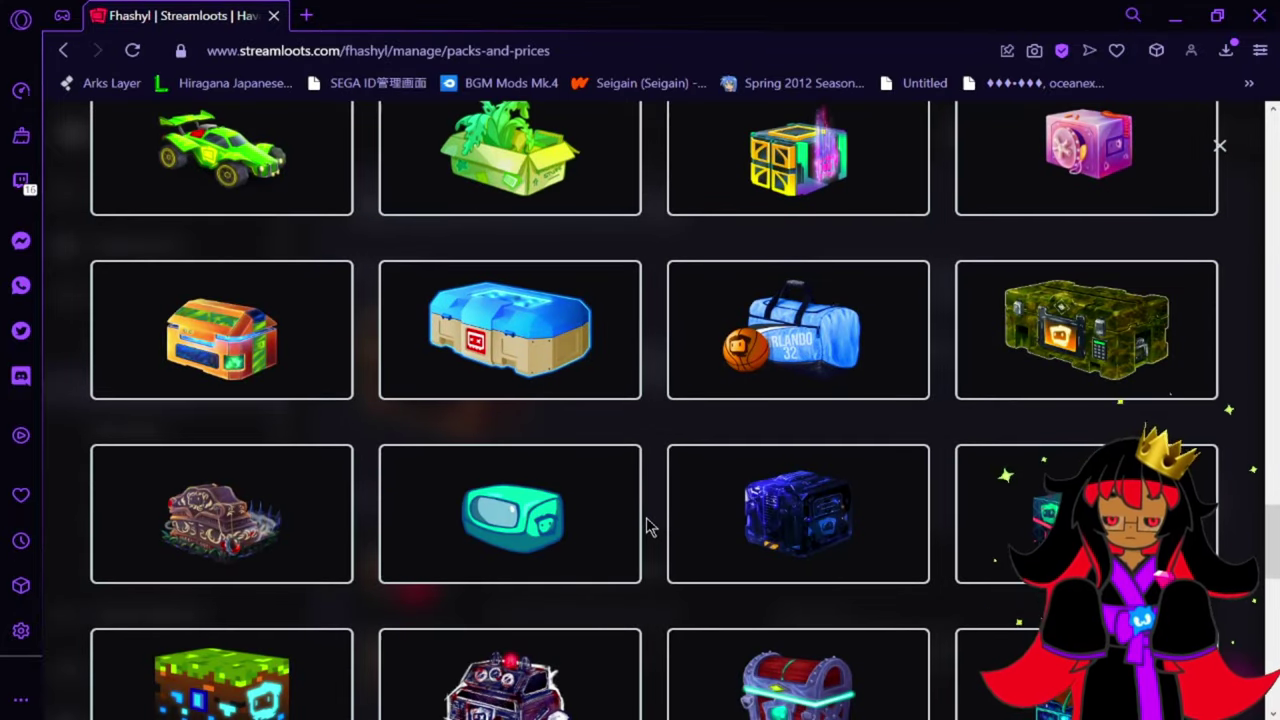
scroll(647, 527, down, 3)
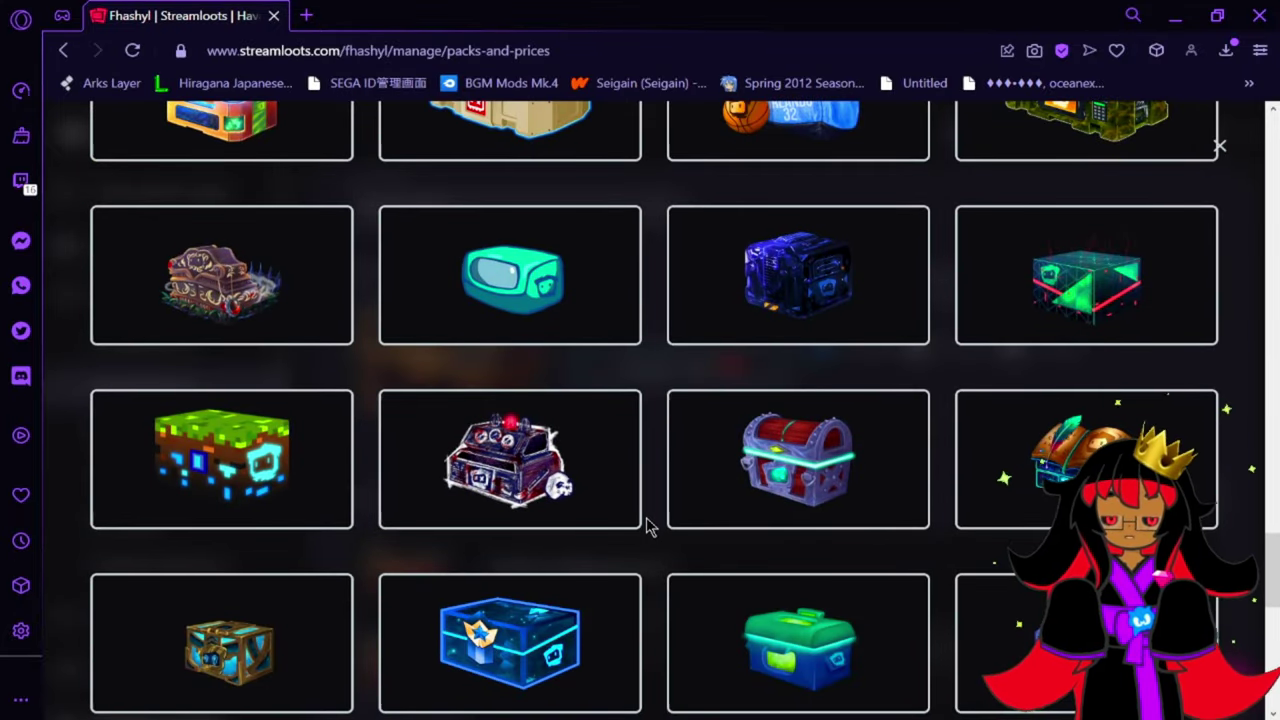
scroll(648, 527, down, 5)
scroll(648, 527, down, 4)
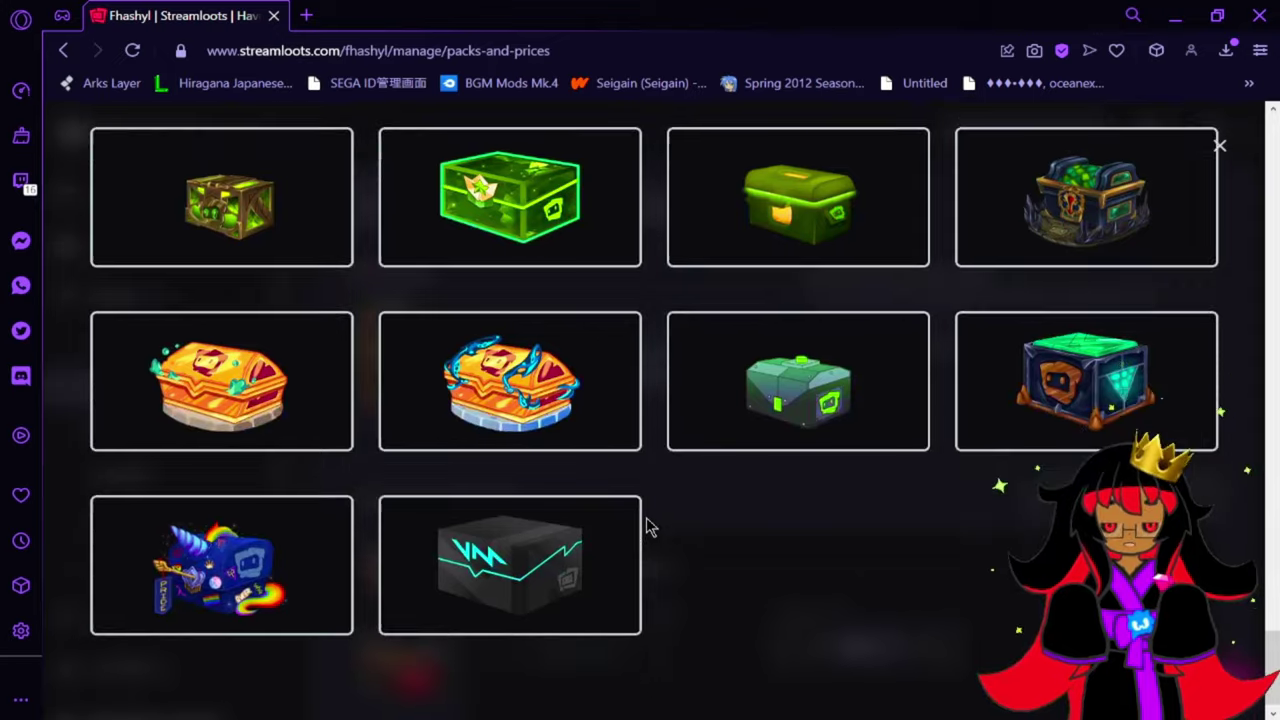
scroll(647, 527, up, 20)
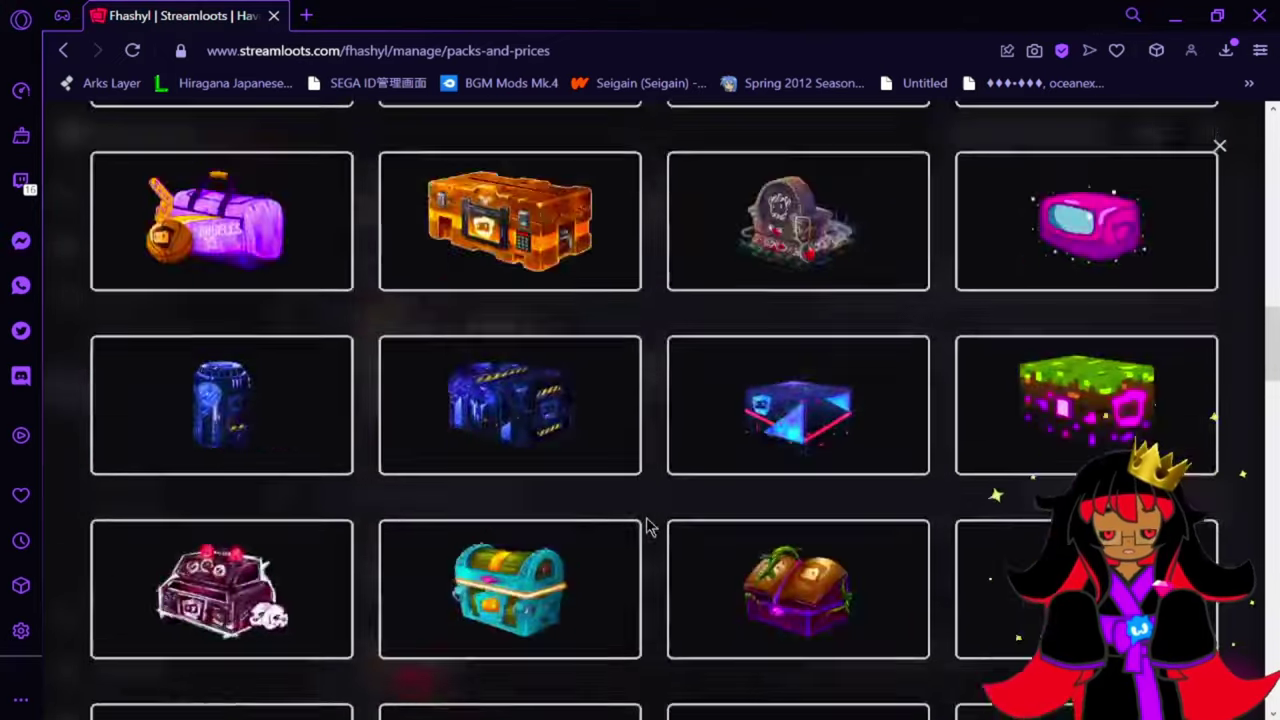
scroll(648, 527, up, 2)
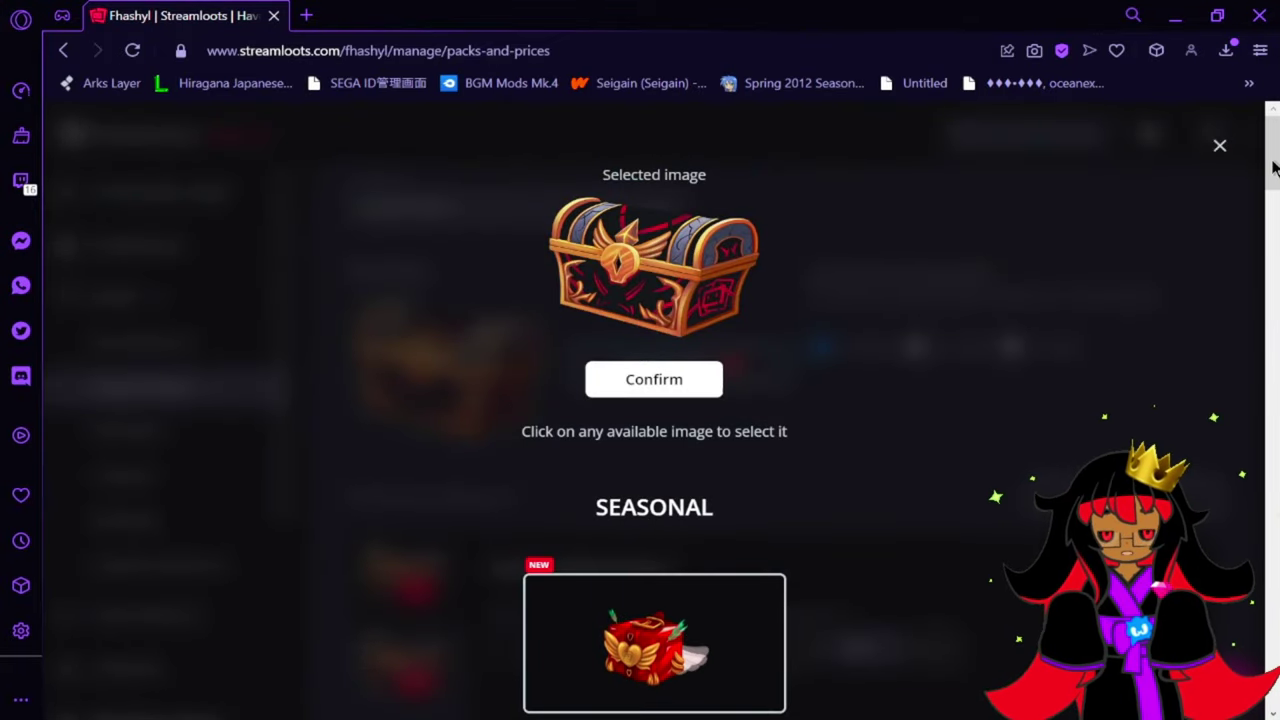
click(1219, 148)
Step: Review the single-pack price, and open the x15 bundle to check its number of packs and price
scroll(677, 471, down, 4)
scroll(680, 471, up, 2)
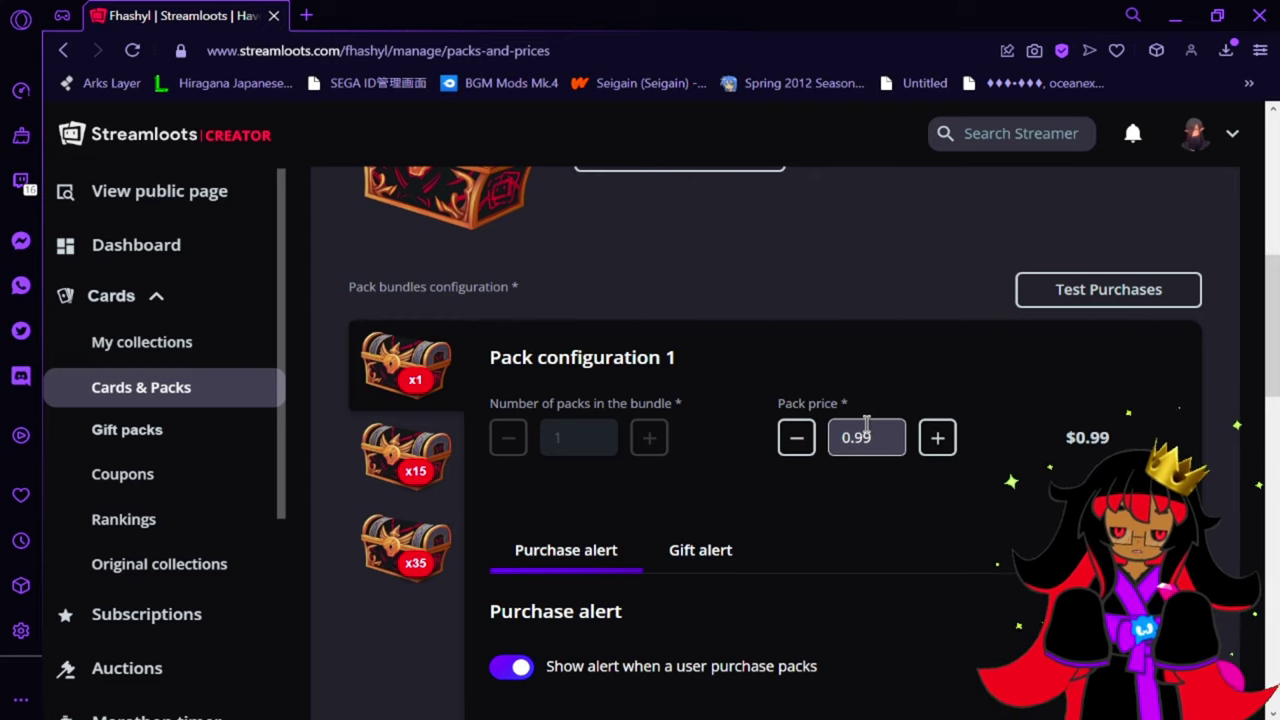
click(445, 455)
scroll(736, 428, up, 4)
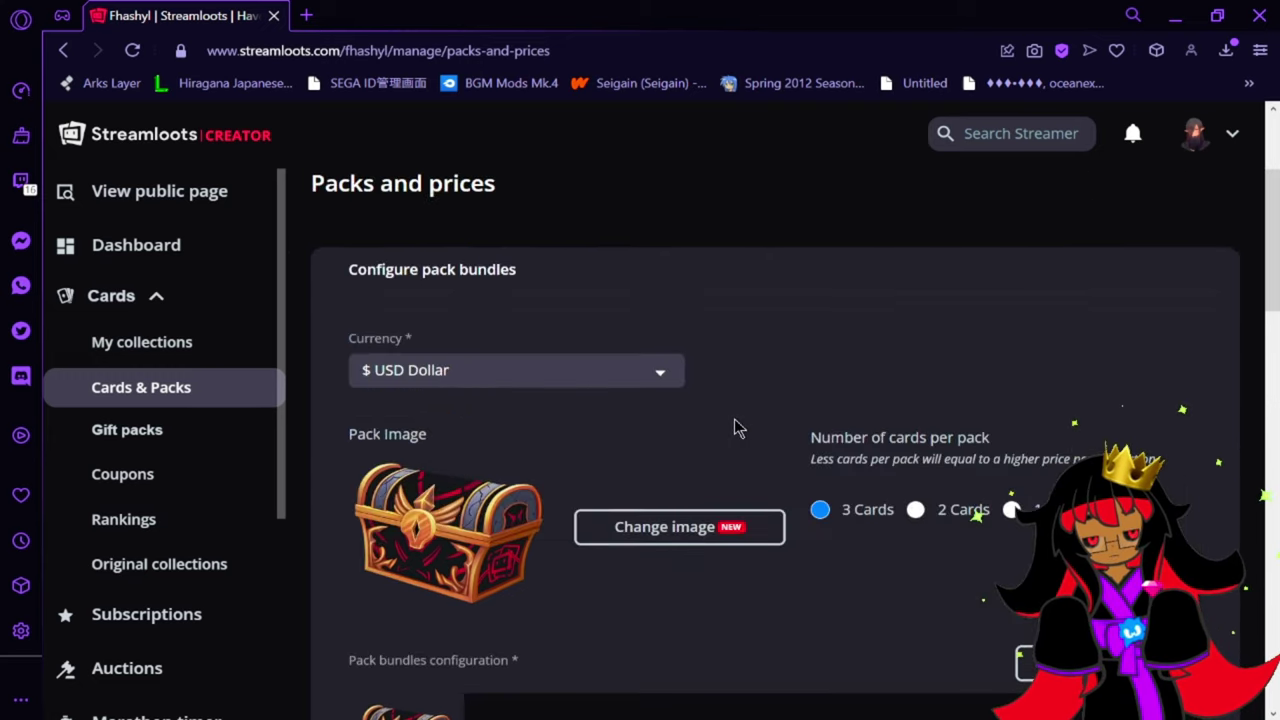
scroll(736, 428, down, 2)
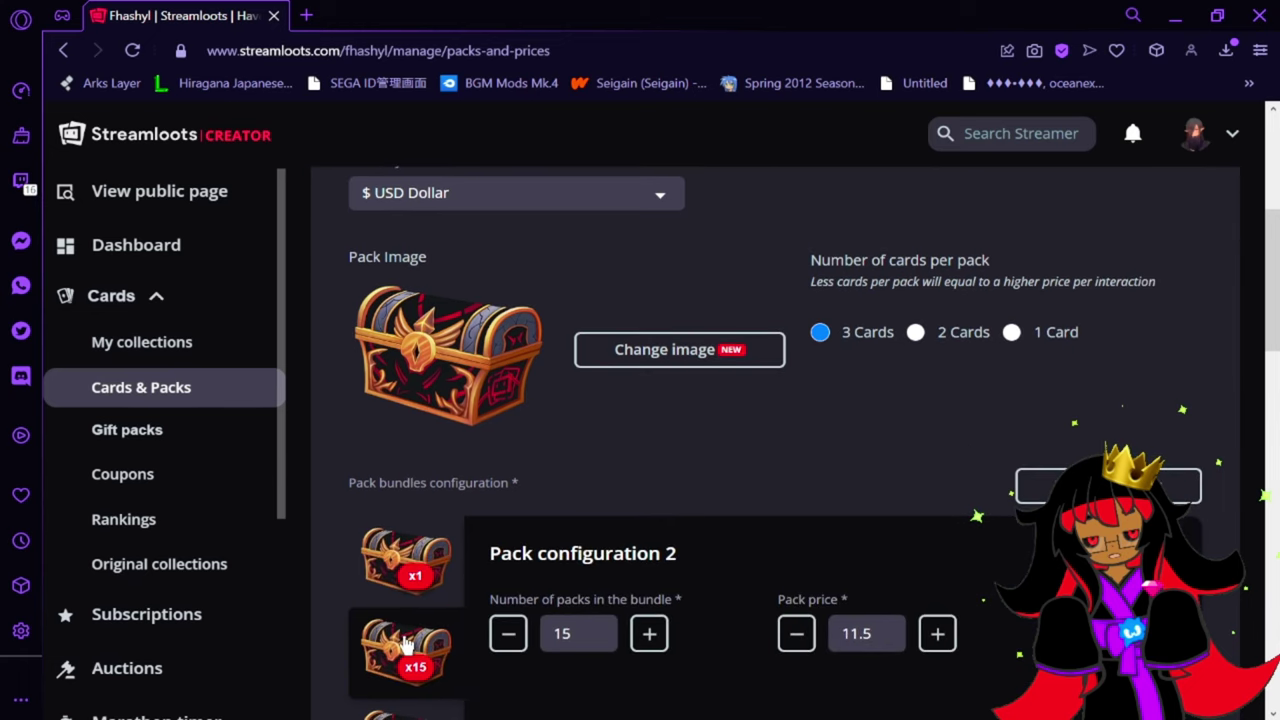
scroll(405, 645, down, 1)
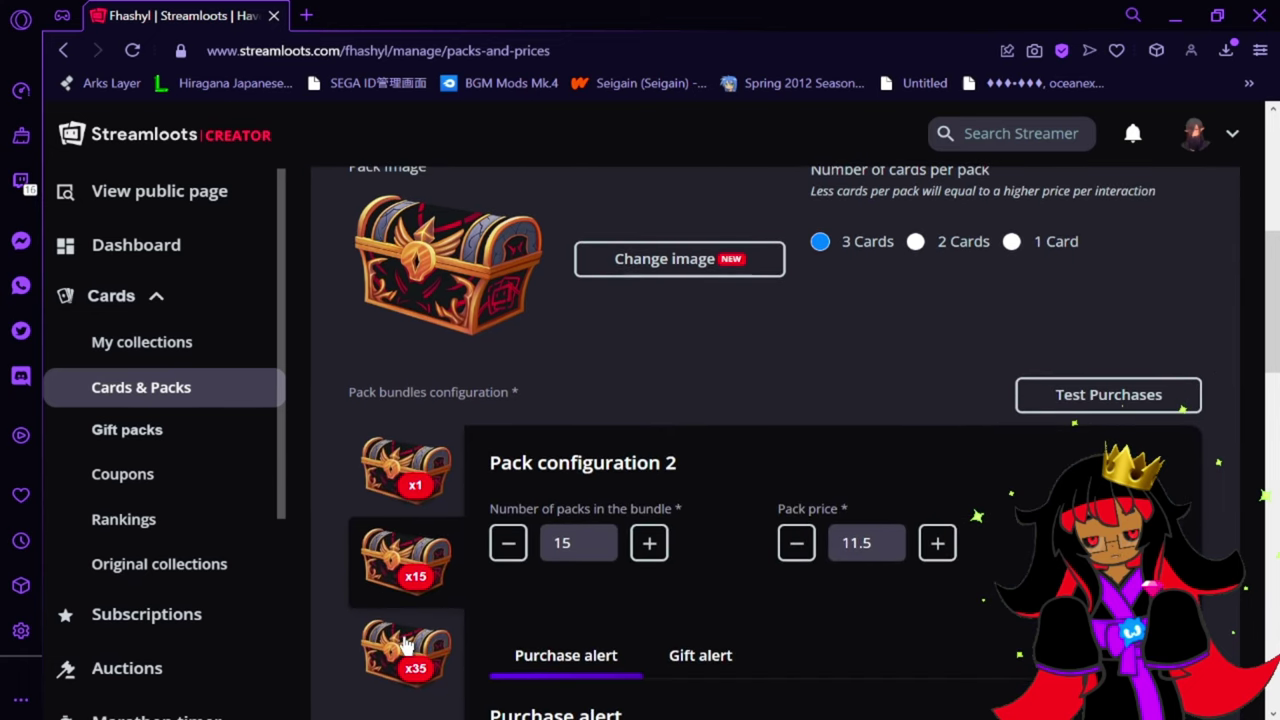
scroll(405, 645, down, 1)
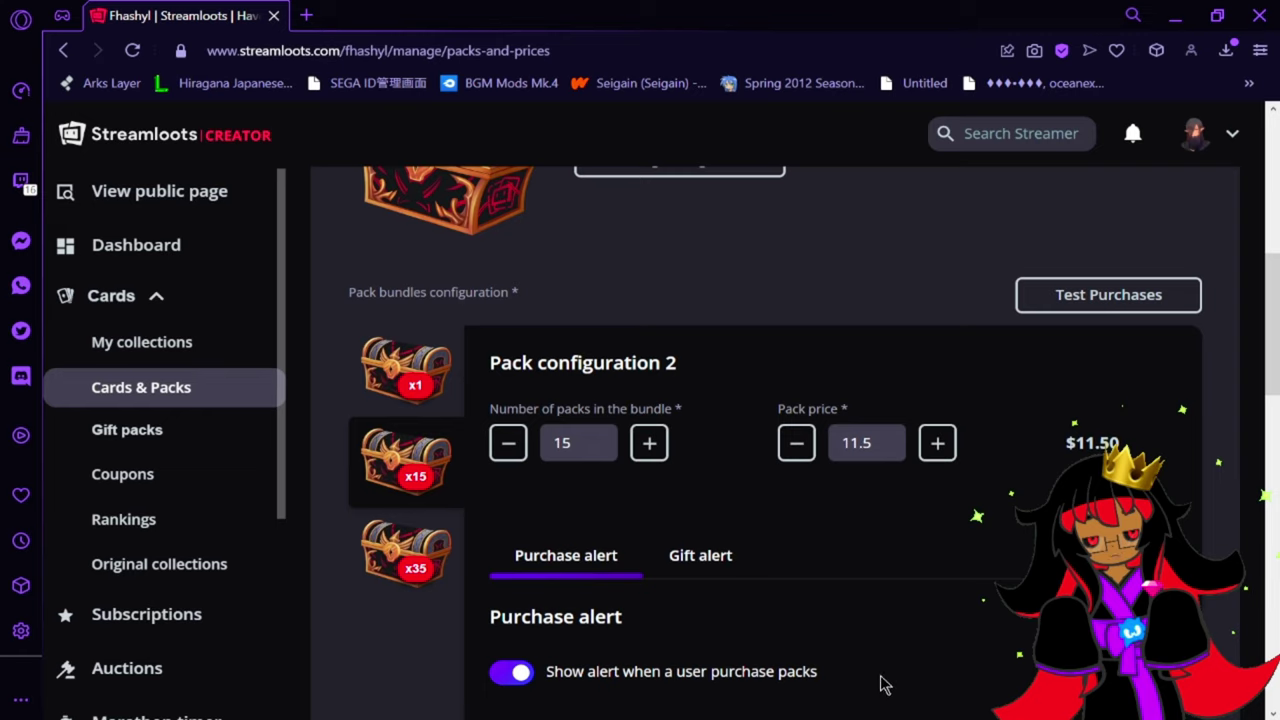
Step: Open the x35 bundle configuration and review its number of packs and price
click(418, 572)
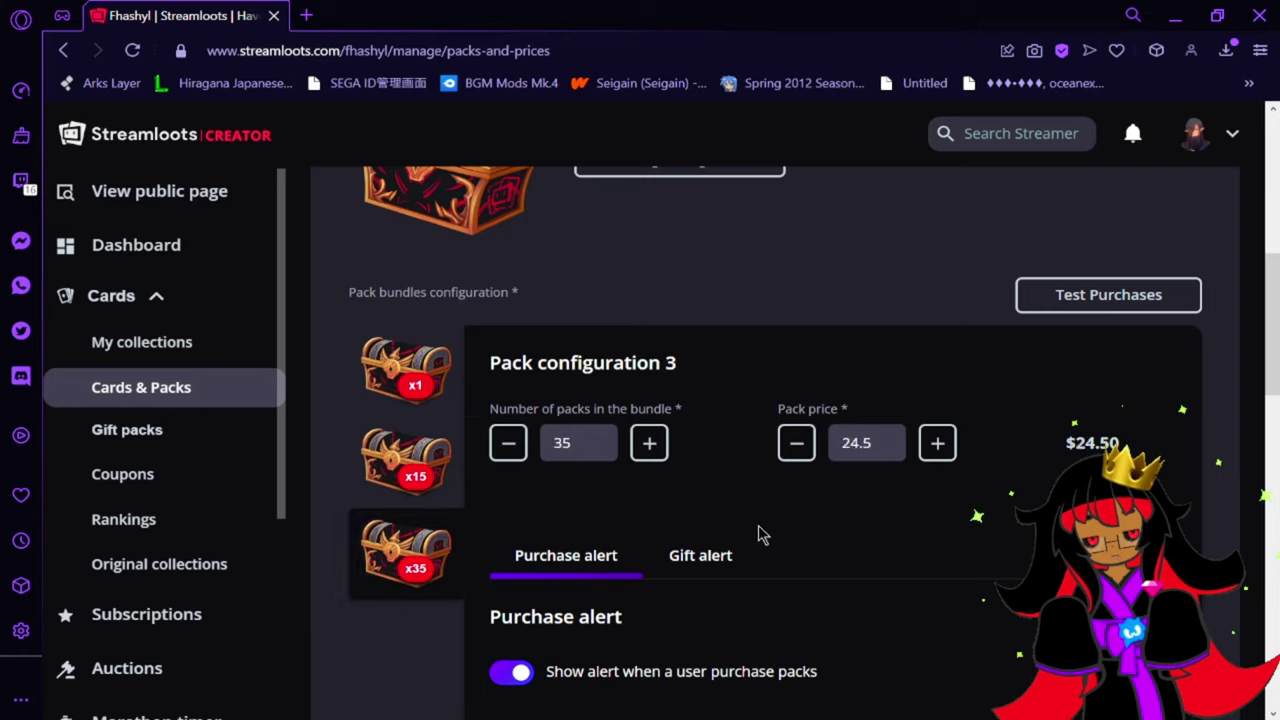
scroll(760, 535, up, 3)
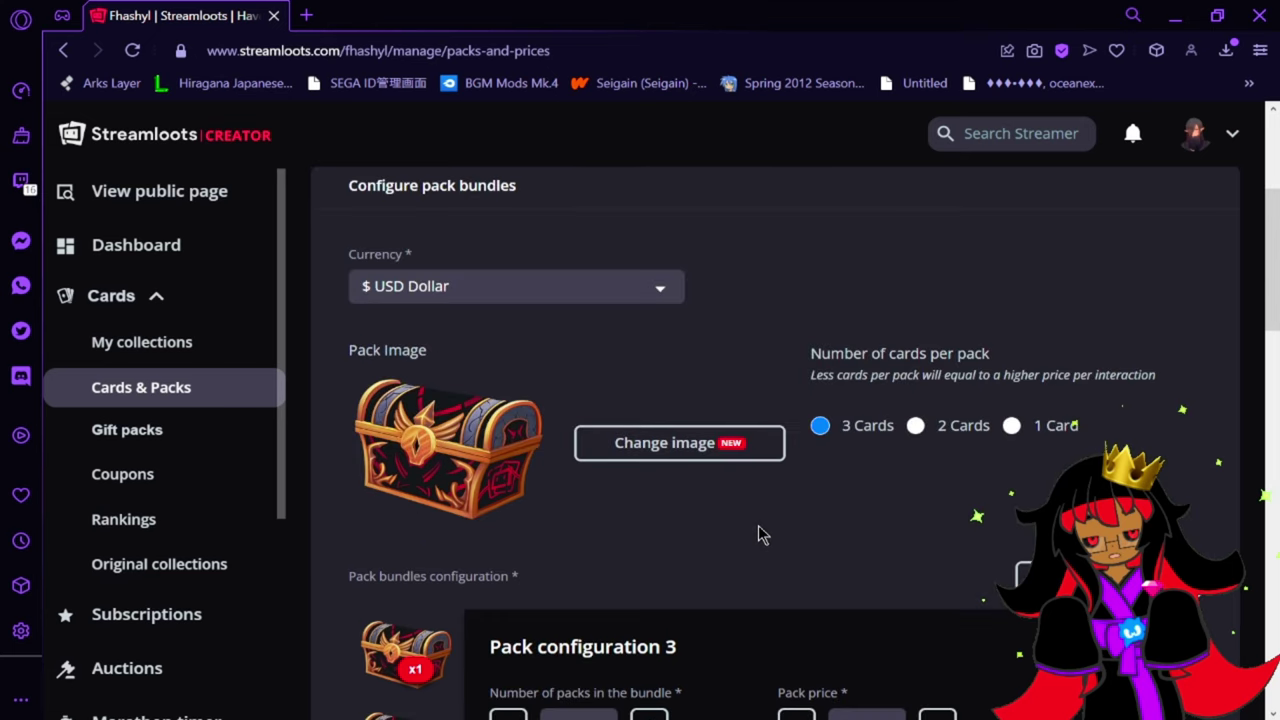
scroll(760, 535, down, 4)
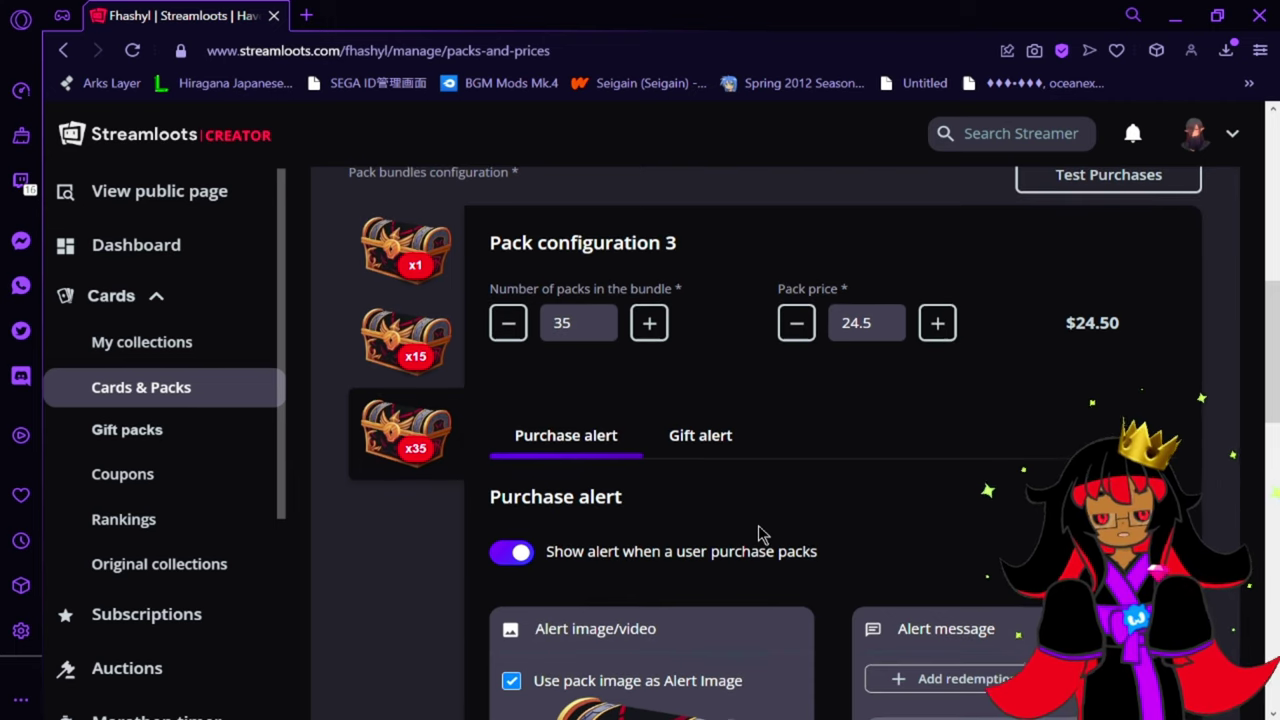
scroll(758, 535, up, 1)
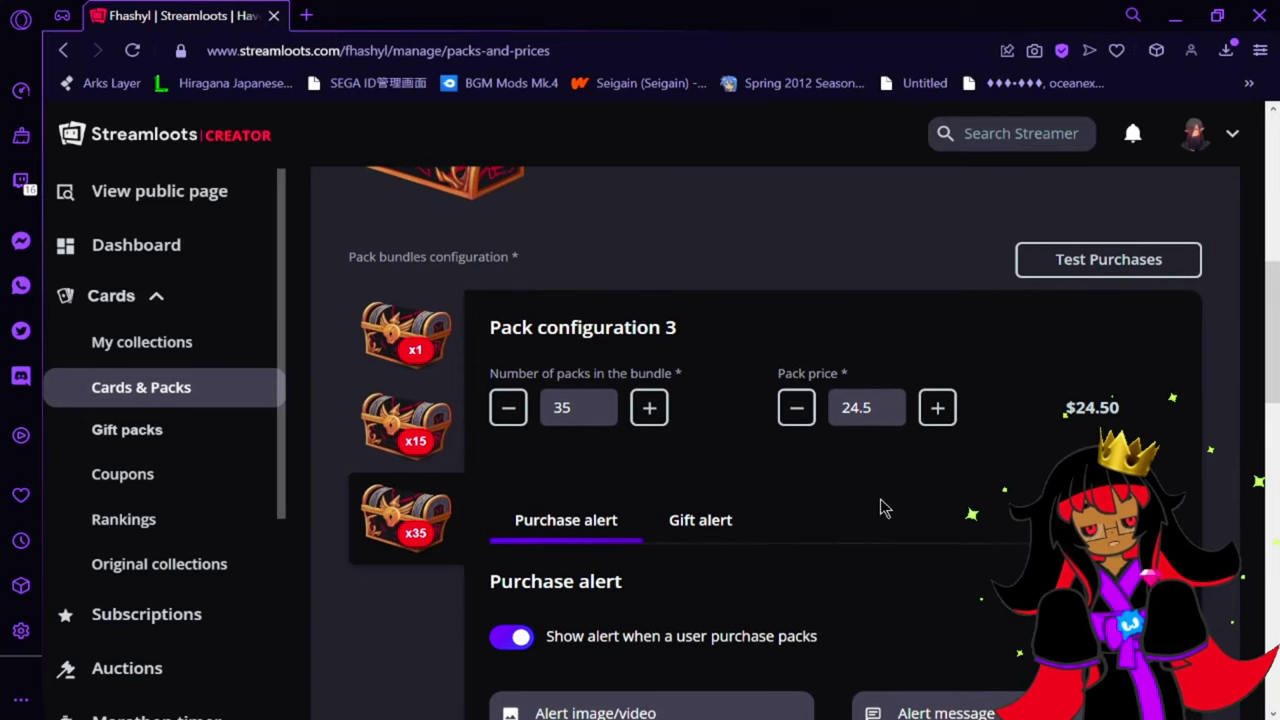
Step: Look over the x35 bundle's purchase alert settings for image, message, sound and volume
scroll(880, 508, down, 3)
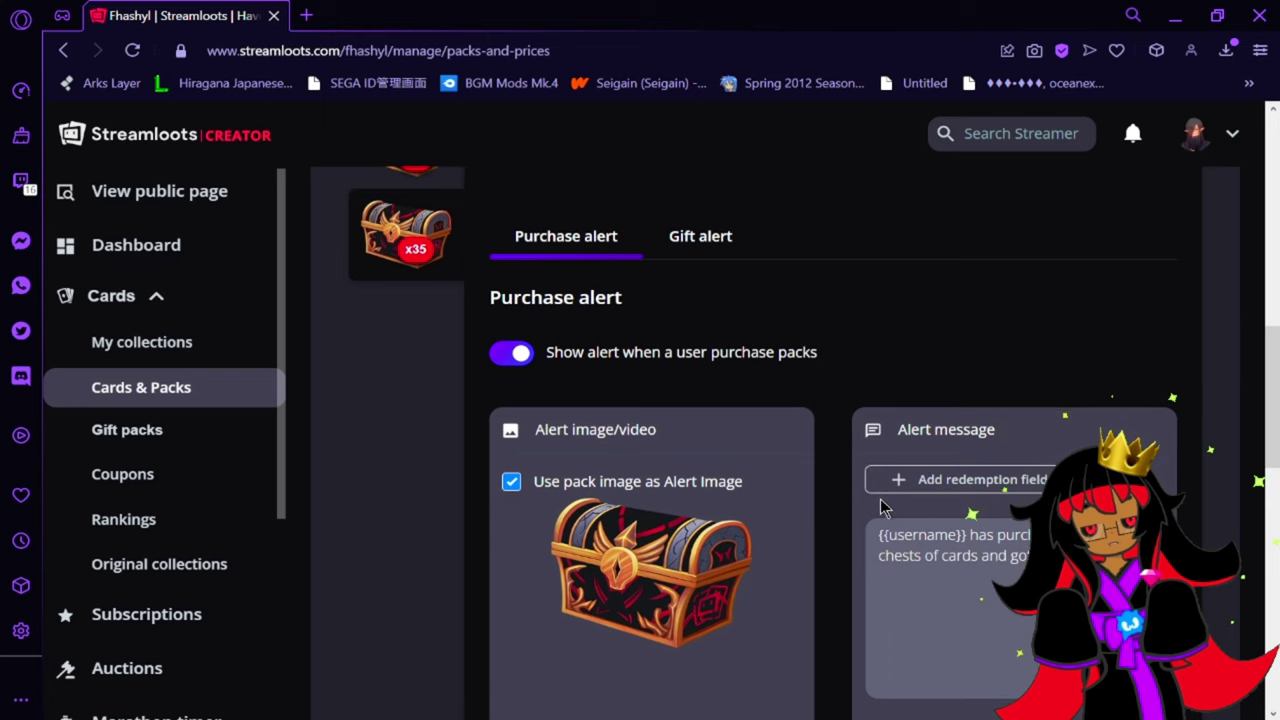
scroll(880, 505, down, 2)
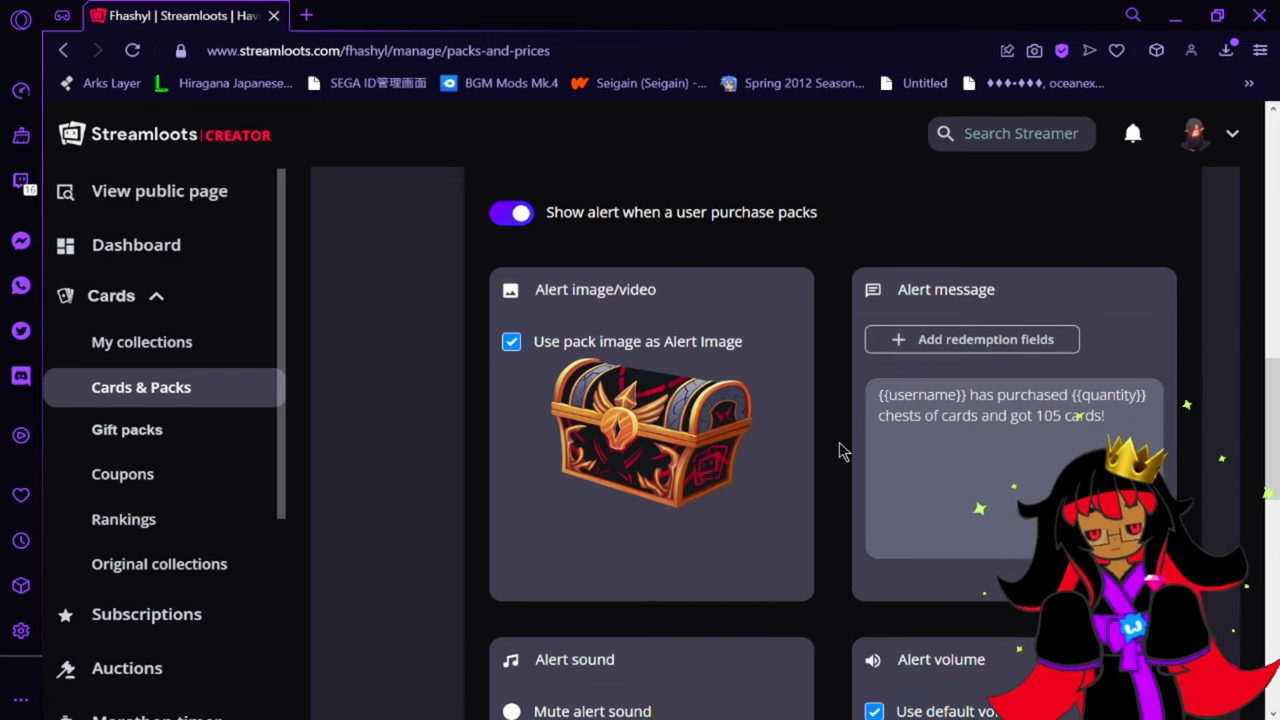
scroll(843, 450, down, 1)
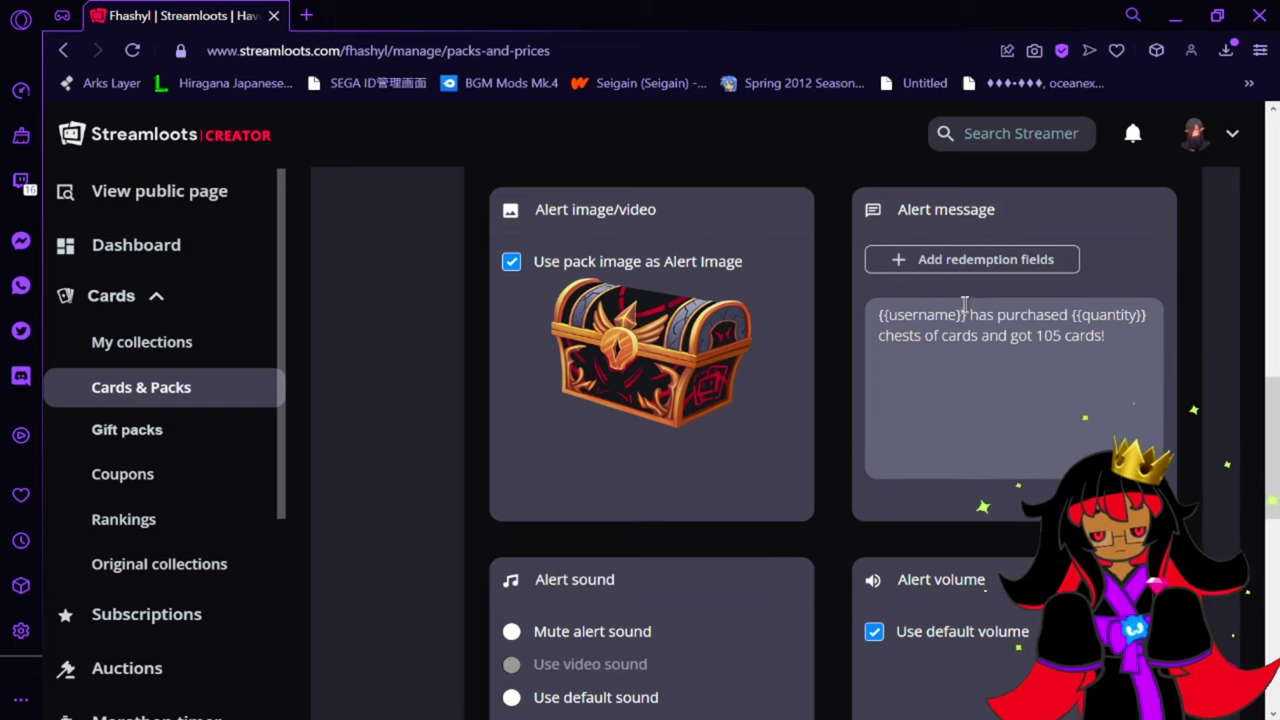
scroll(843, 527, down, 3)
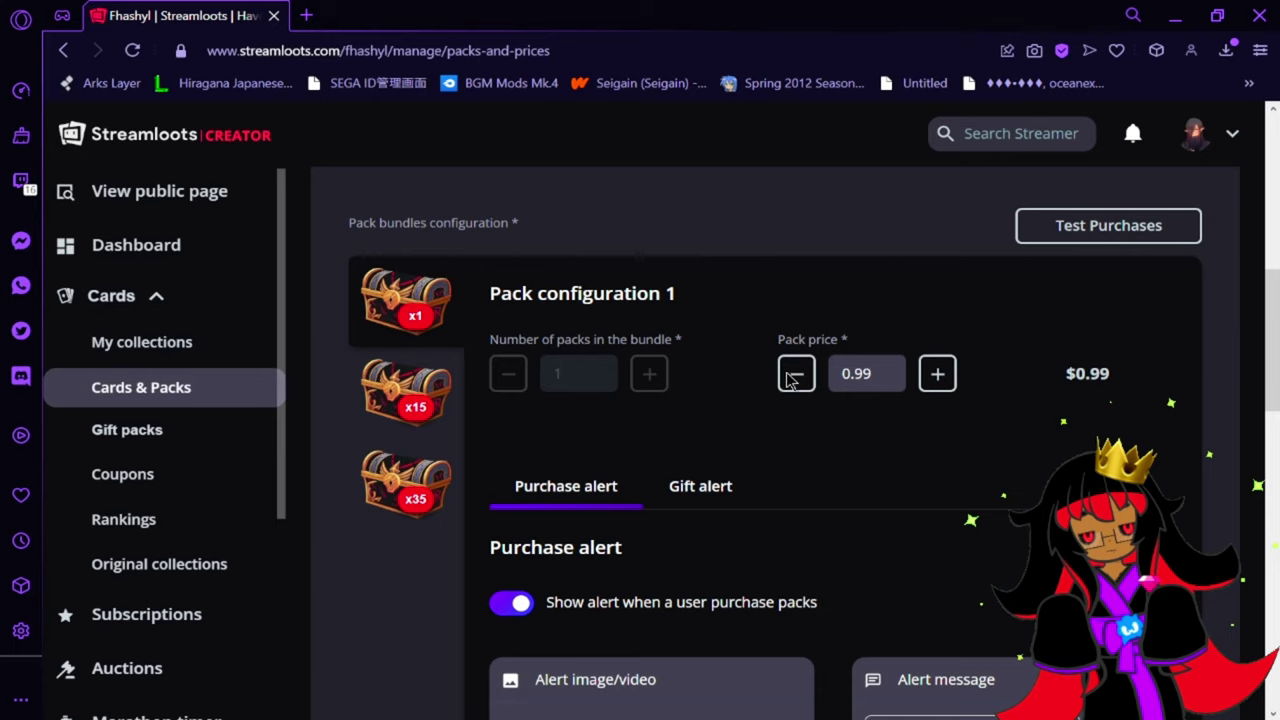
Step: Compare the x15 and x35 bundle configurations again and return to the x1 pack configuration
click(398, 366)
click(392, 470)
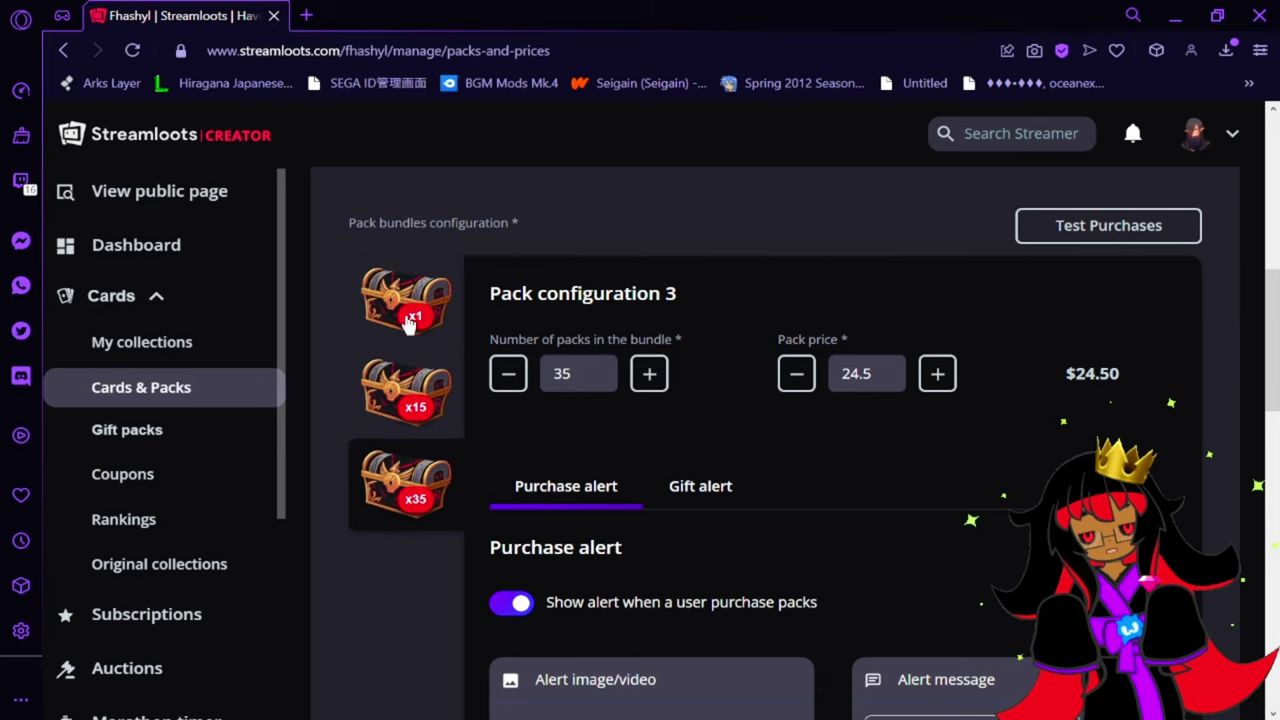
click(410, 324)
scroll(680, 408, up, 3)
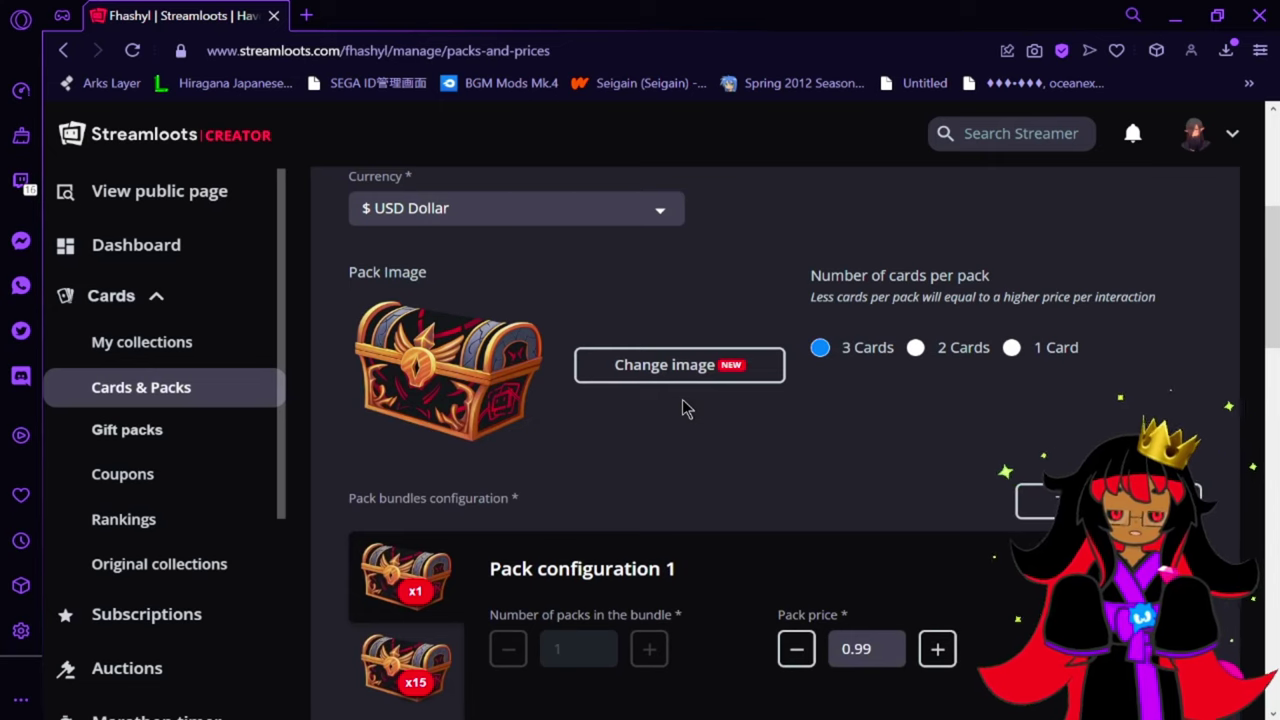
Step: Leave the packs and prices settings and open the Coupons page
scroll(685, 408, up, 3)
scroll(685, 408, up, 1)
scroll(685, 408, down, 1)
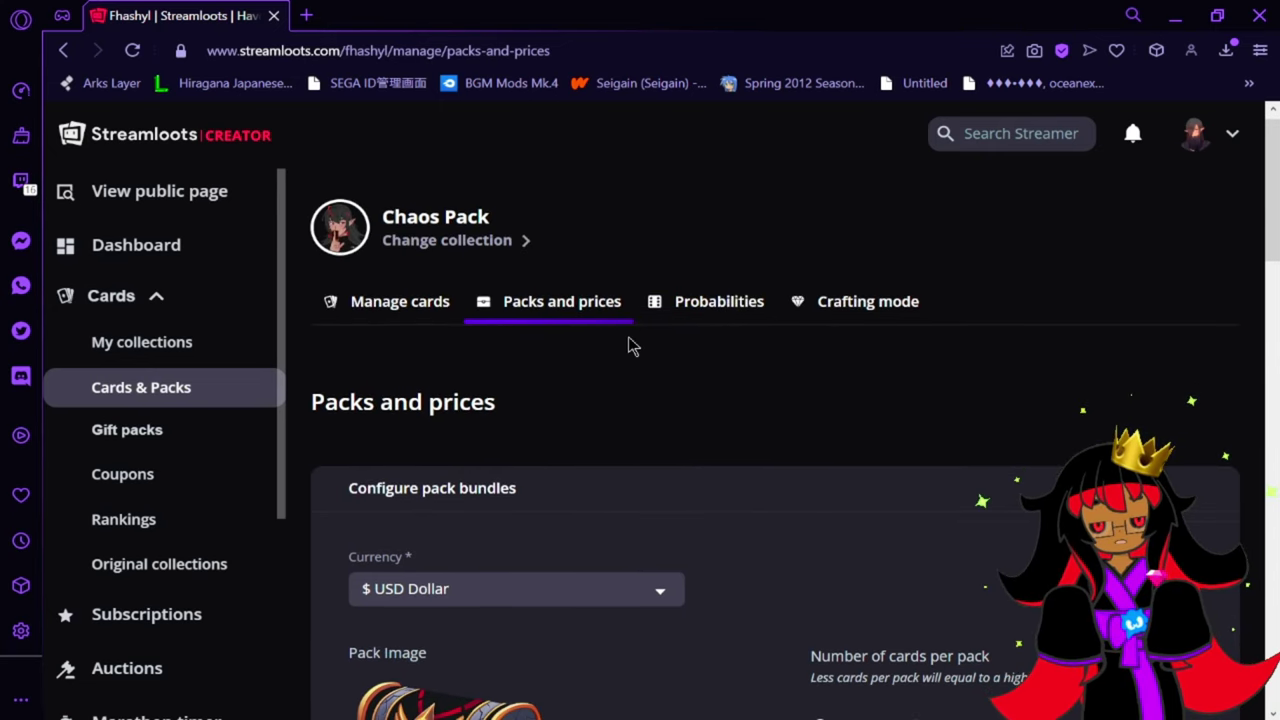
click(191, 483)
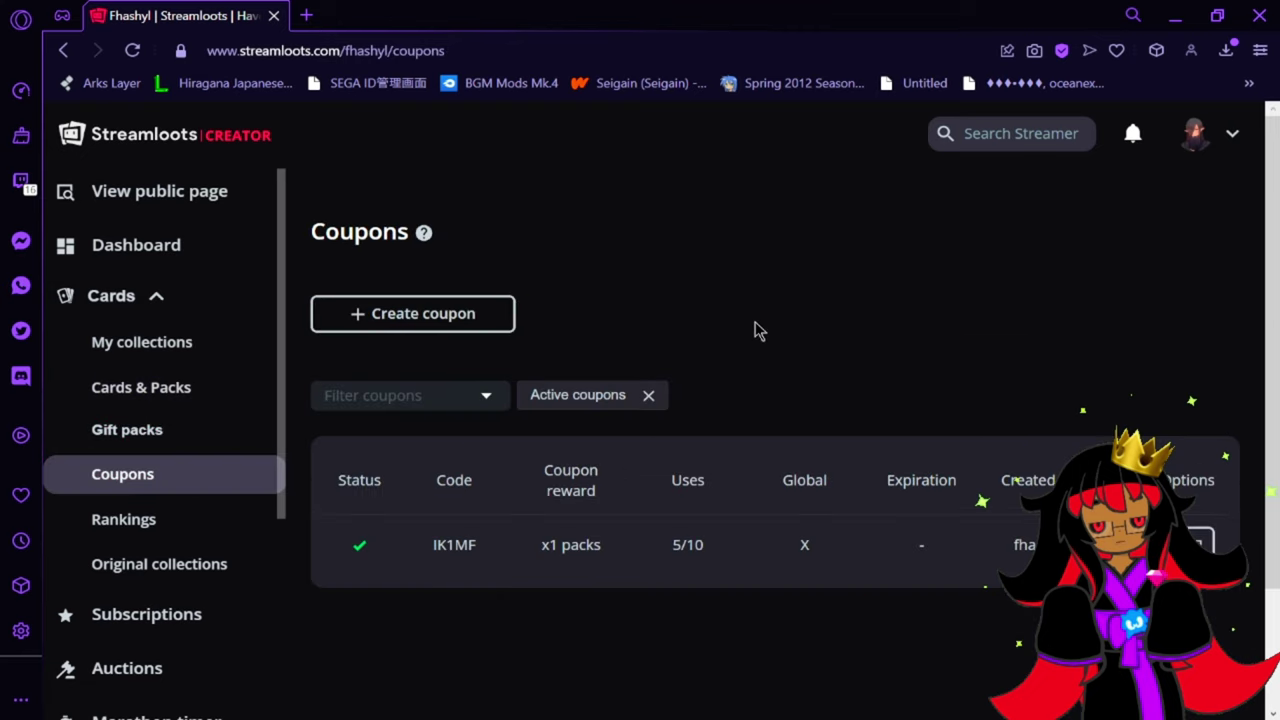
Step: Start a new coupon and set its coupon type to Discount percentage
scroll(756, 330, down, 2)
click(462, 290)
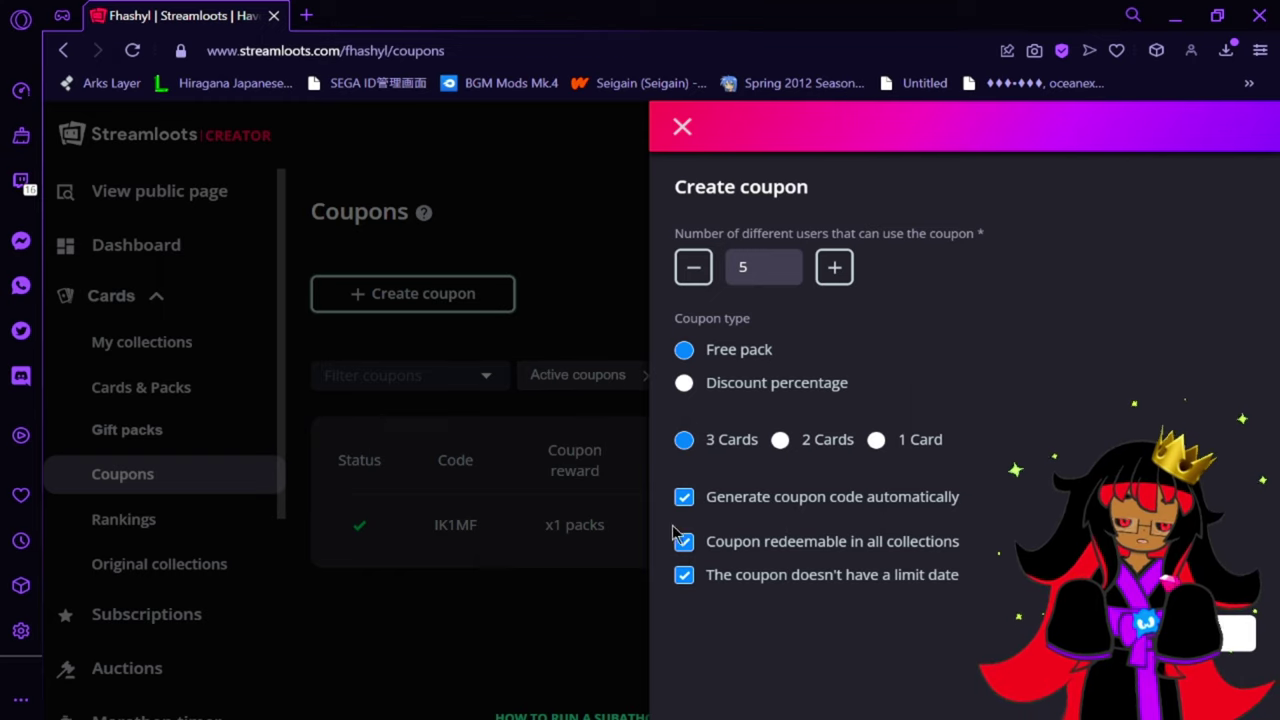
click(685, 386)
scroll(985, 525, down, 2)
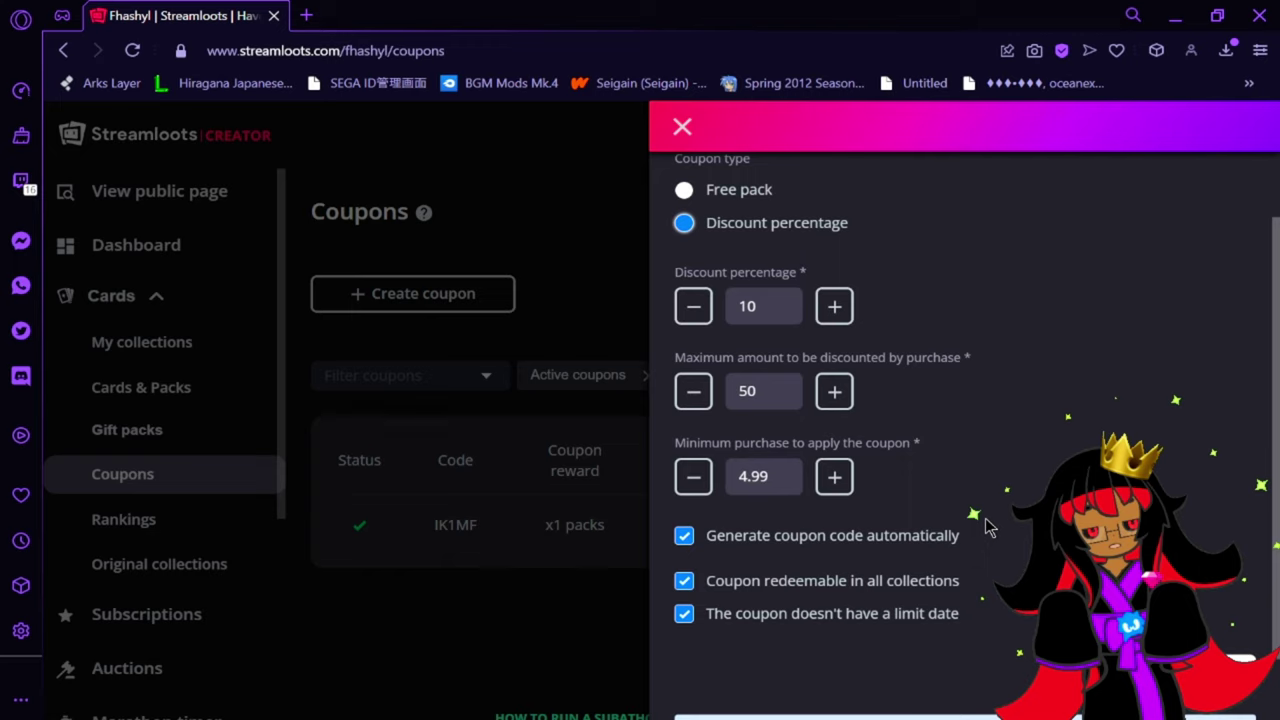
Step: Set the coupon's discount percentage to 20 and create the coupon
click(748, 306)
key(BackSpace)
text(2)
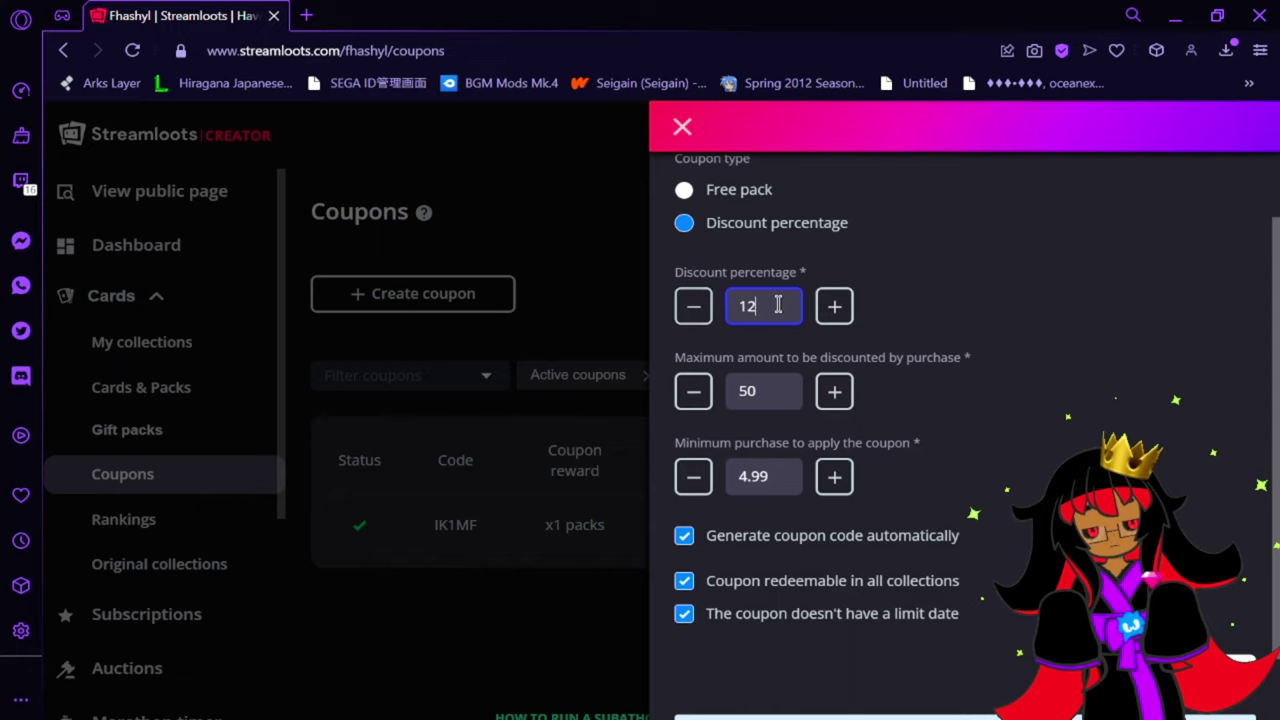
key(BackSpace)
key(BackSpace)
text(2)
key(Return)
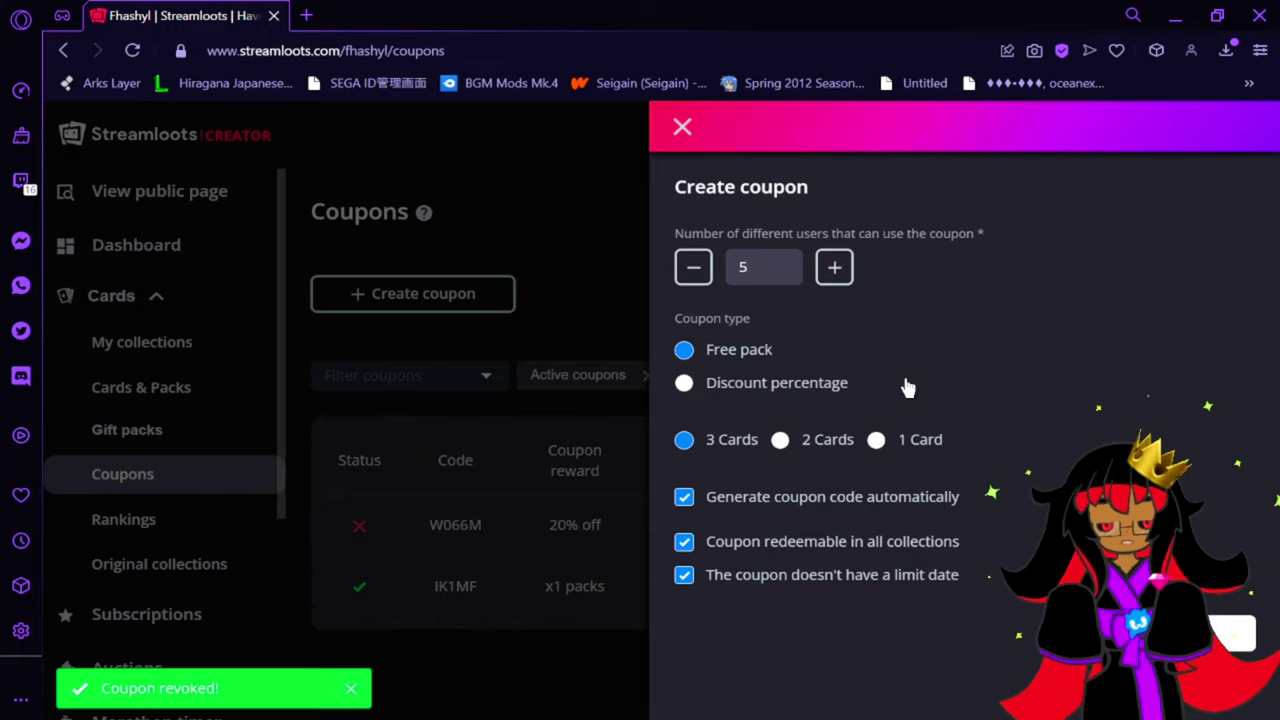
Step: Review the Discount percentage options for another new coupon and close the form without creating it
click(756, 385)
scroll(850, 420, down, 3)
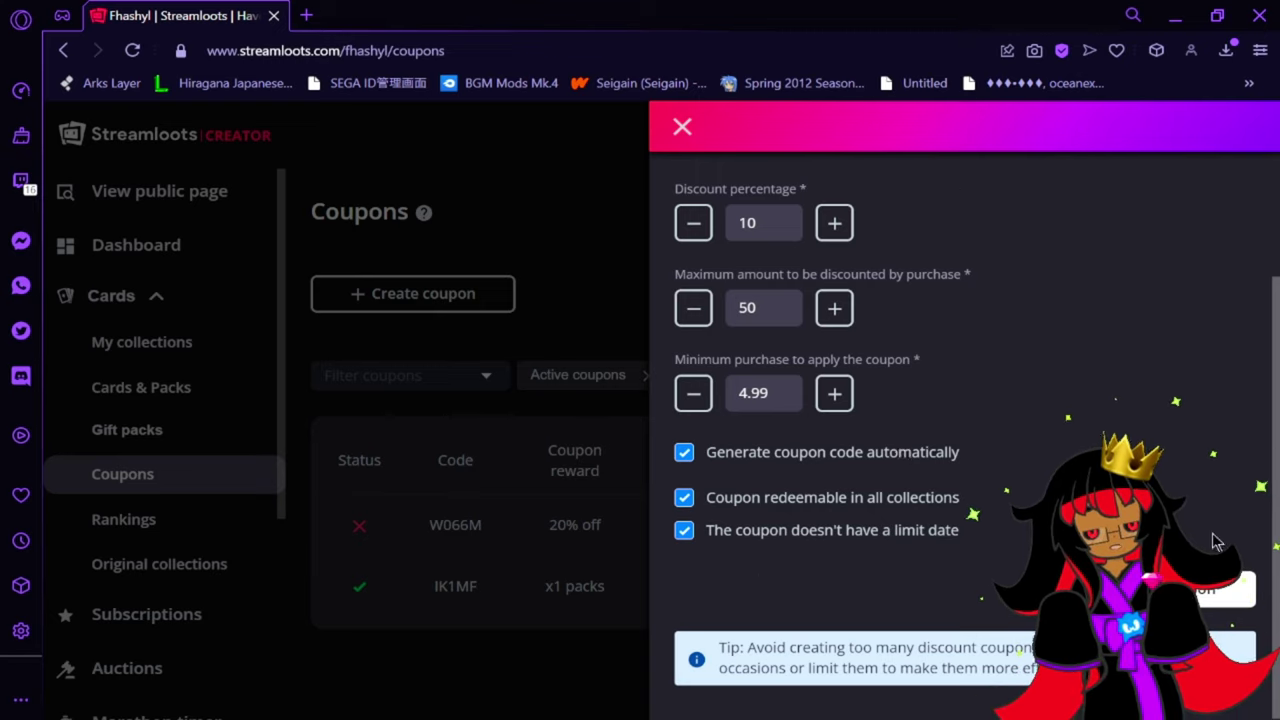
click(683, 127)
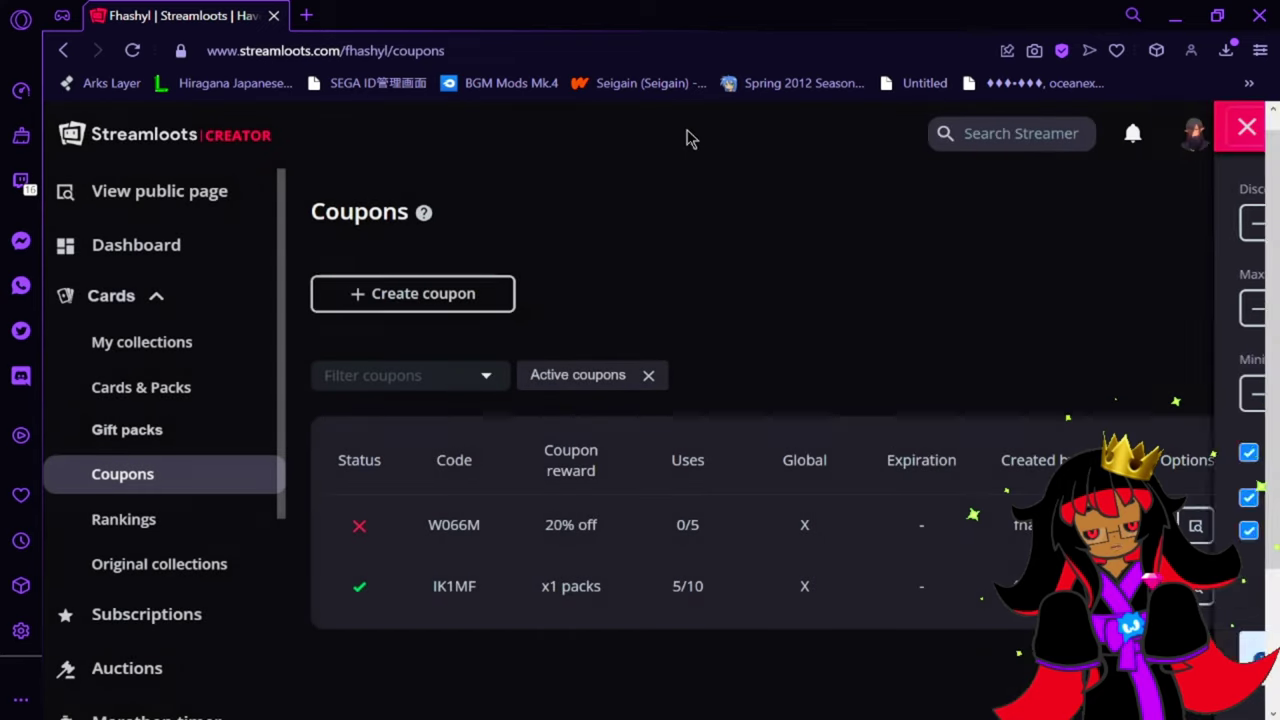
Step: Open the Chaos Pack collection's Probabilities settings and review the weights for Common, Rare, Epic and Legendary cards
click(214, 390)
click(640, 330)
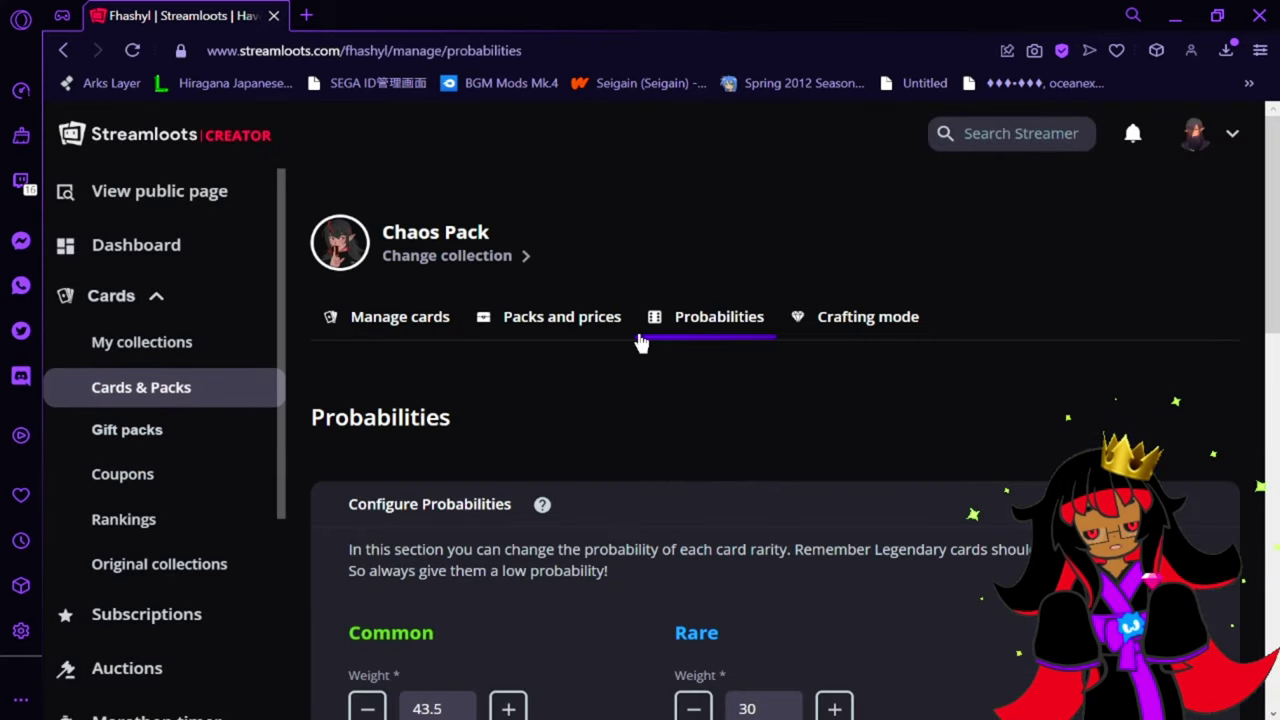
scroll(737, 649, down, 4)
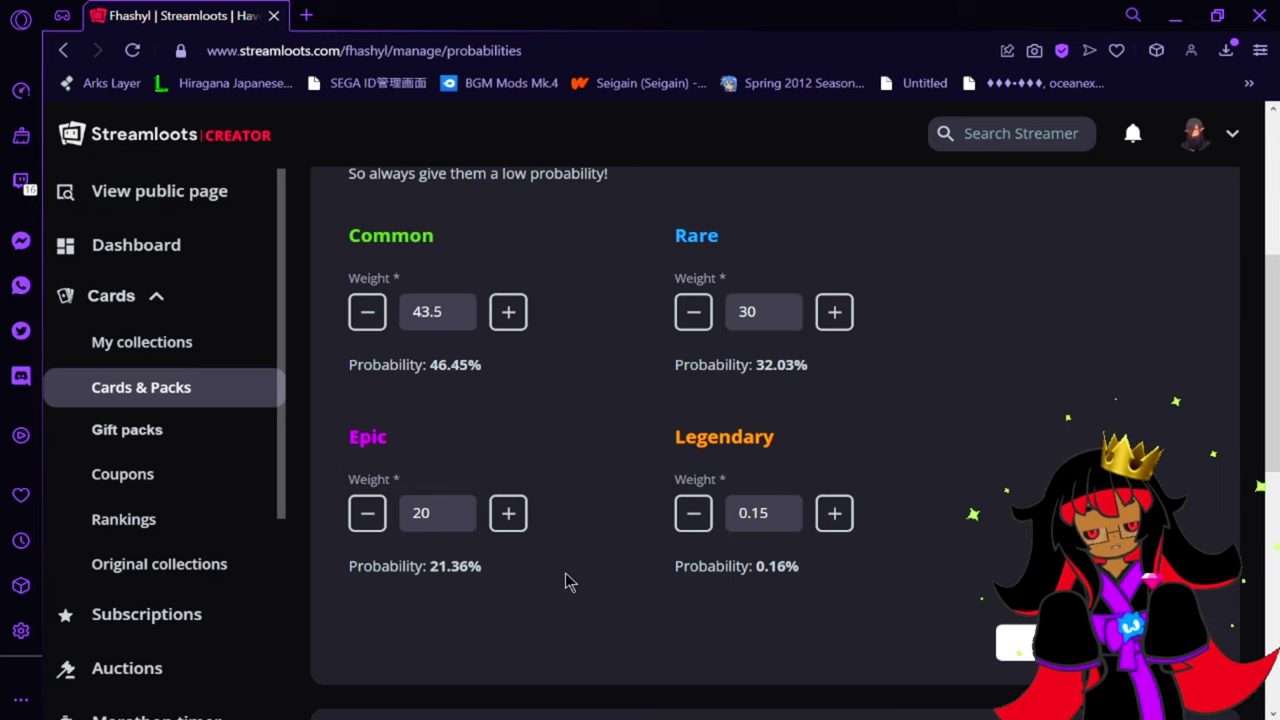
Step: Test the probabilities by opening 10 packs with only published cards, and look over the test results
scroll(567, 581, down, 3)
scroll(565, 580, down, 3)
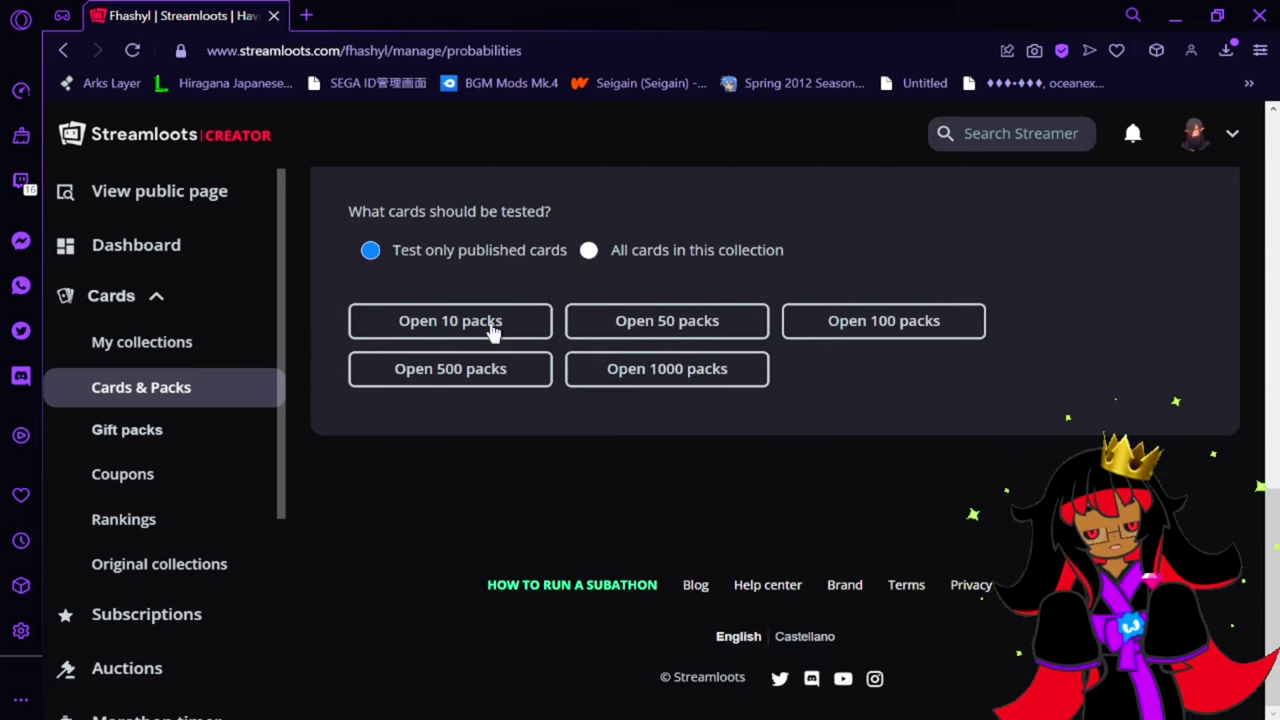
scroll(483, 320, up, 1)
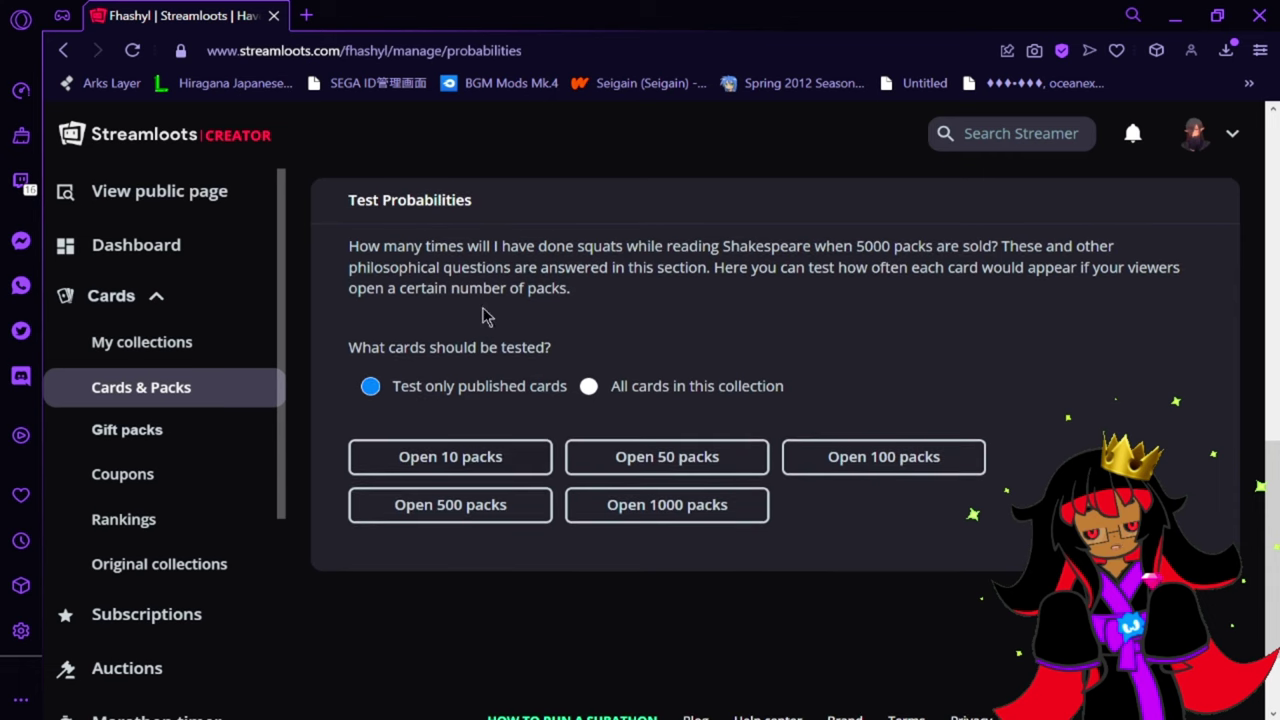
click(522, 457)
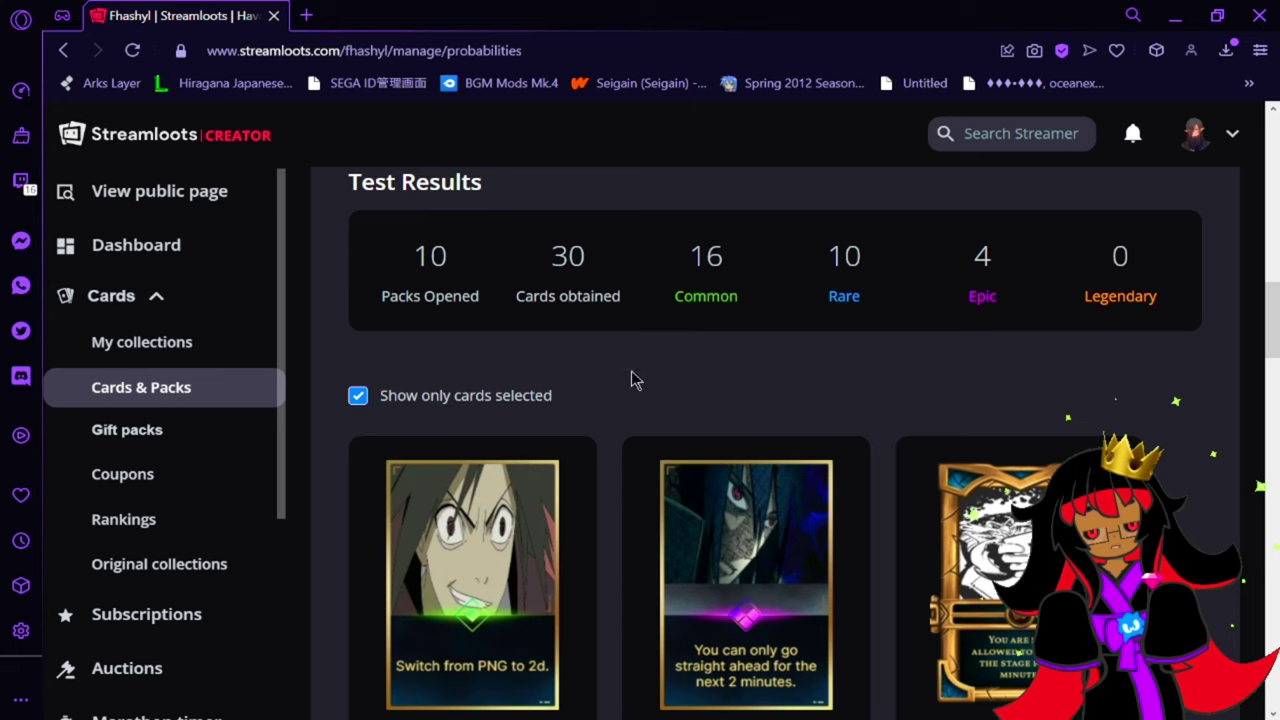
scroll(580, 410, down, 3)
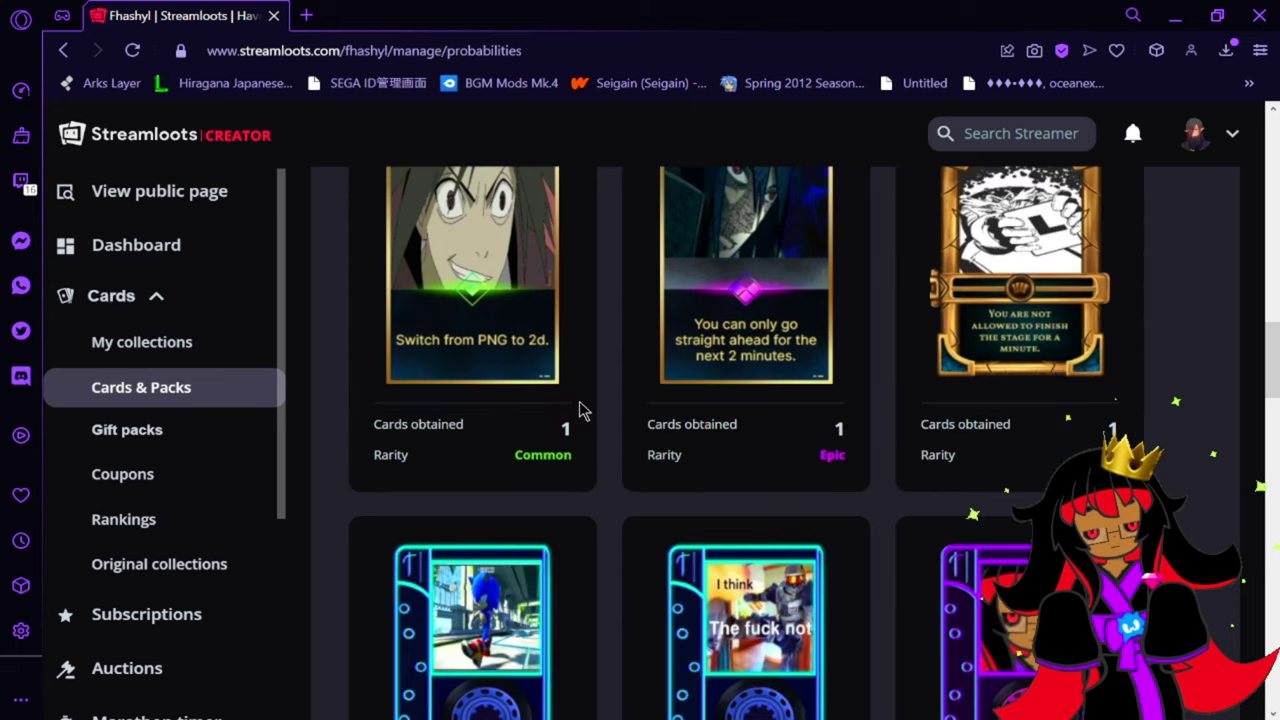
scroll(580, 410, up, 3)
scroll(584, 411, up, 2)
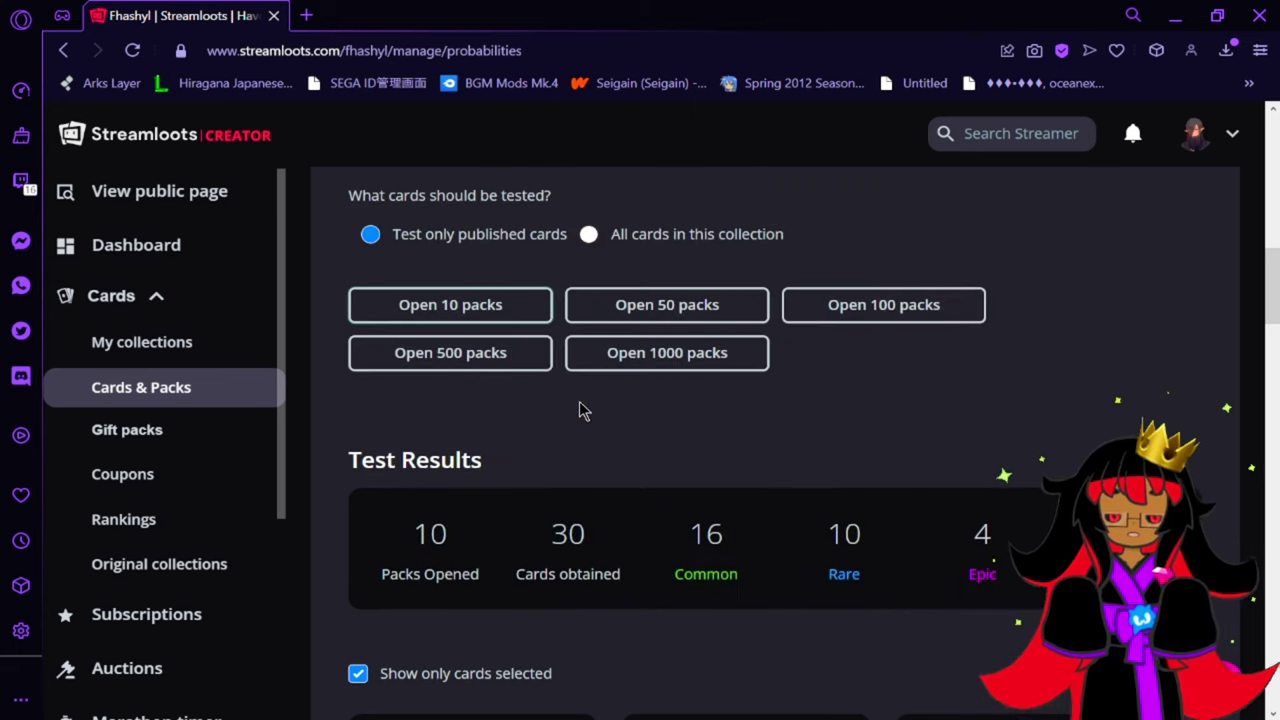